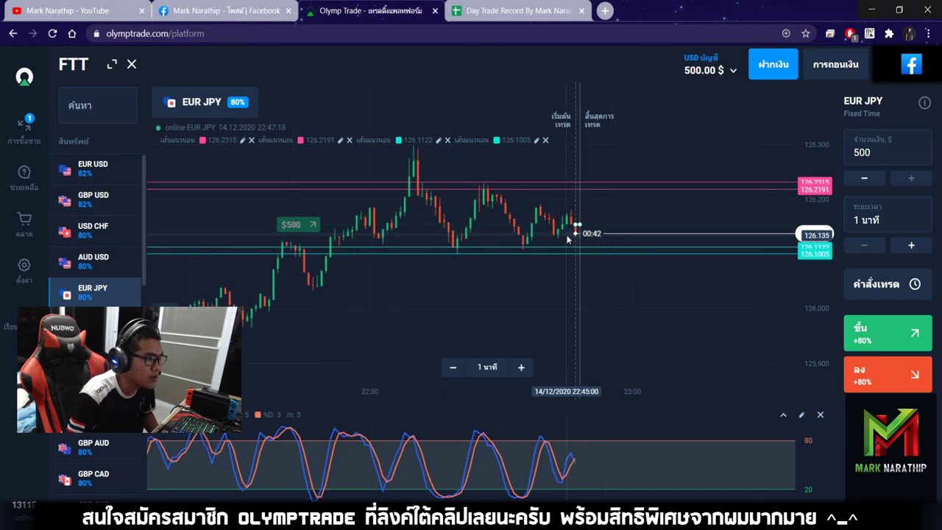
Step: Examine the recent EUR JPY candles around the open $500 trade, against the horizontal levels and the stochastic
scroll(563, 240, up, 3)
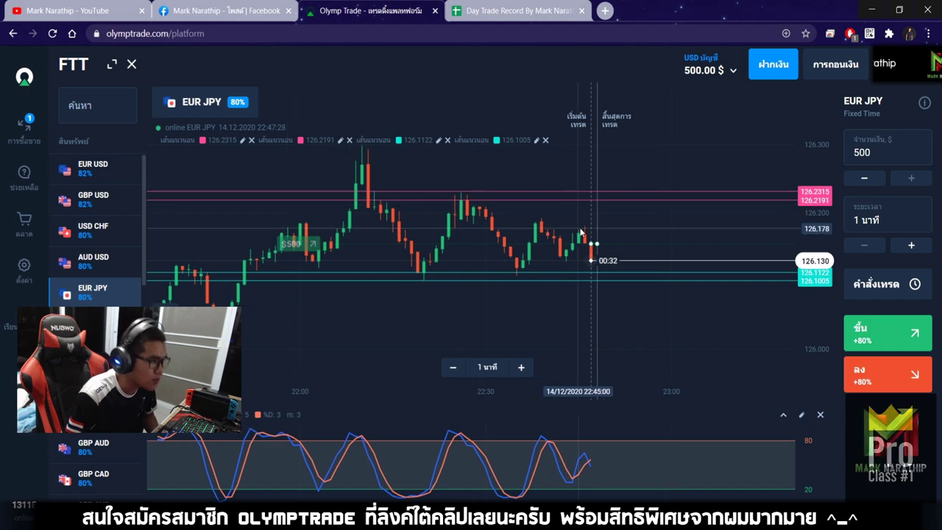
scroll(596, 243, up, 2)
scroll(602, 247, down, 1)
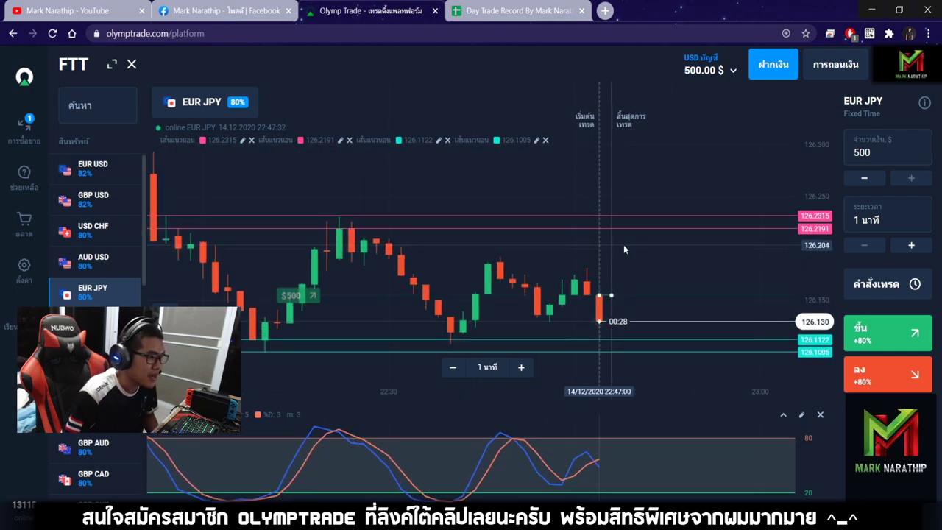
scroll(623, 244, up, 4)
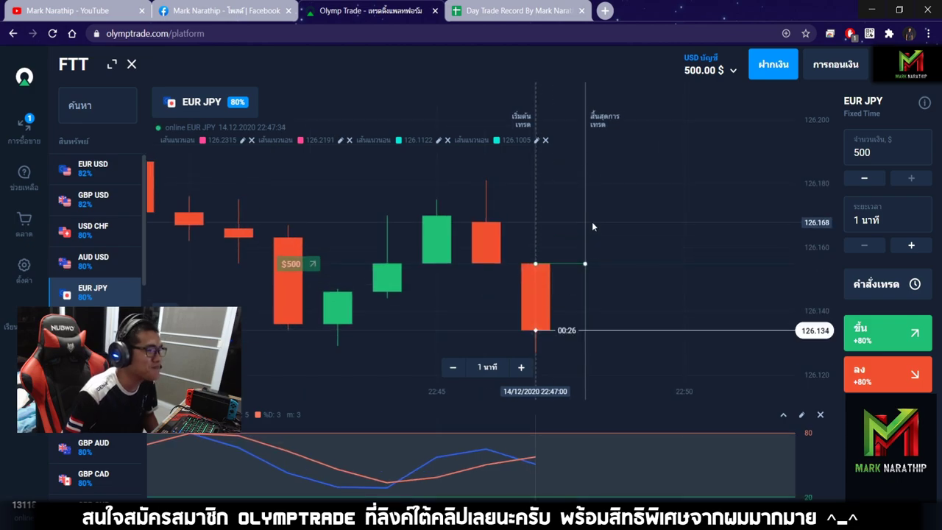
scroll(615, 230, up, 1)
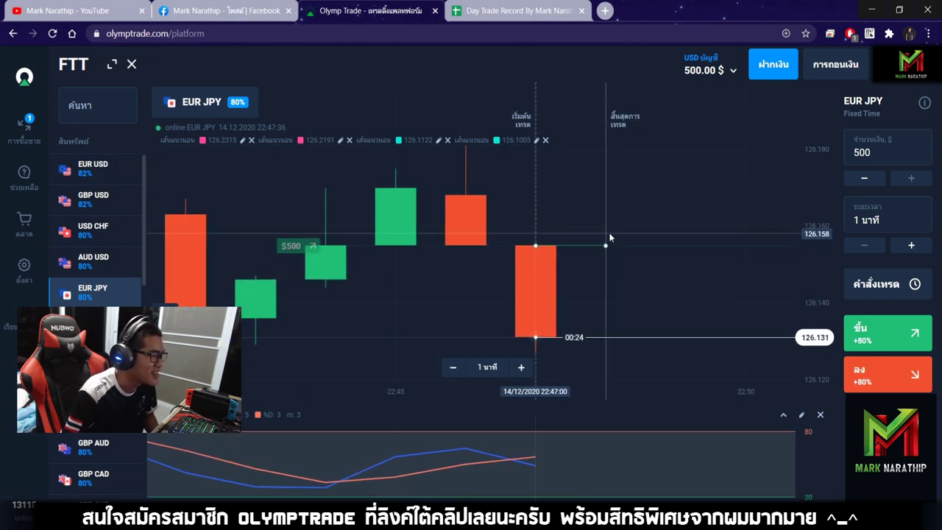
scroll(612, 236, down, 2)
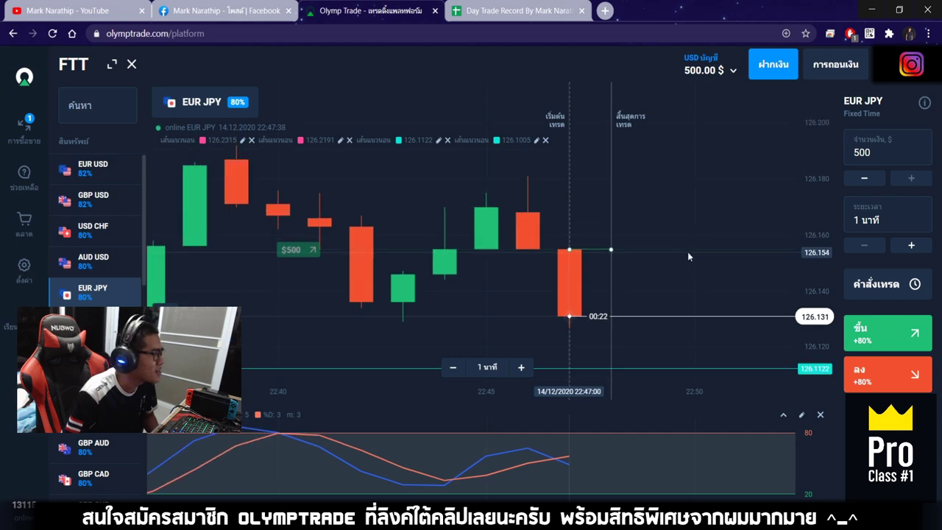
scroll(668, 243, down, 2)
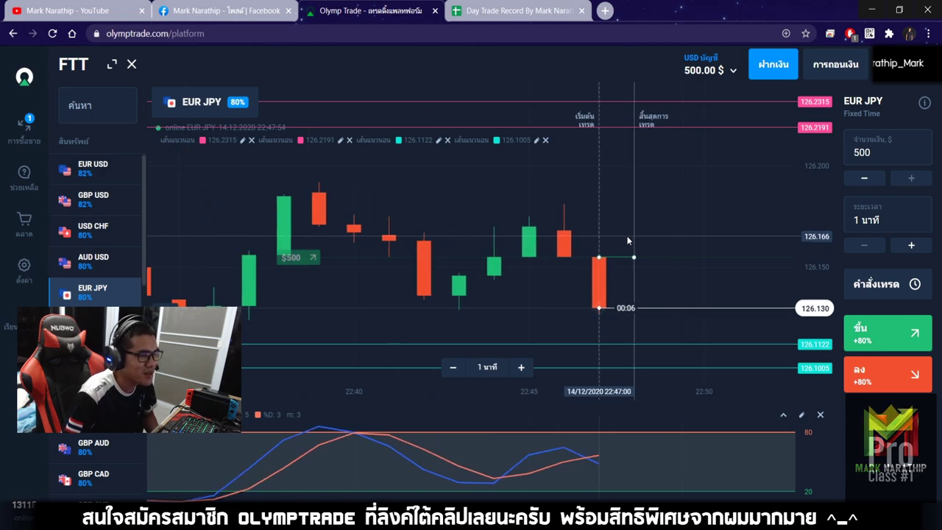
scroll(628, 240, down, 1)
scroll(628, 241, up, 1)
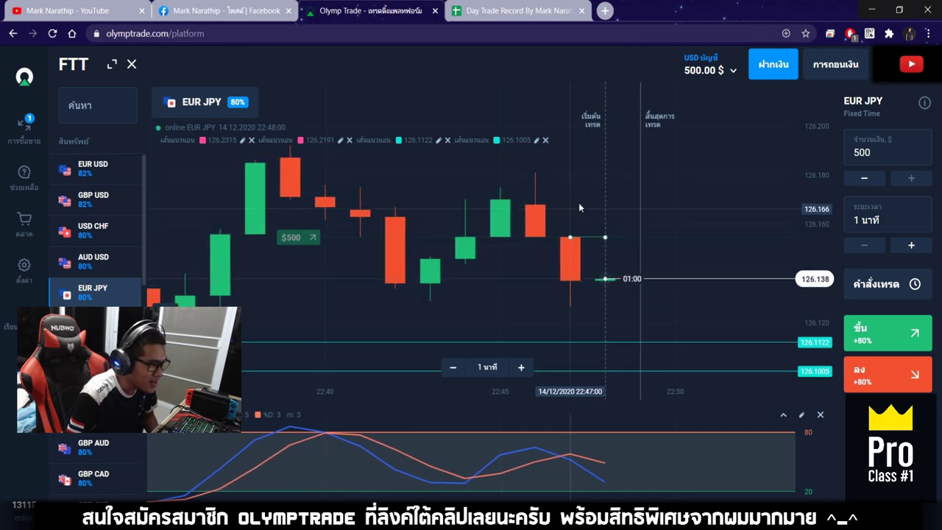
Step: Switch to the Day Trade Record spreadsheet in Google Sheets and log trade 1 with a size of 500 and the result แพ้
click(517, 11)
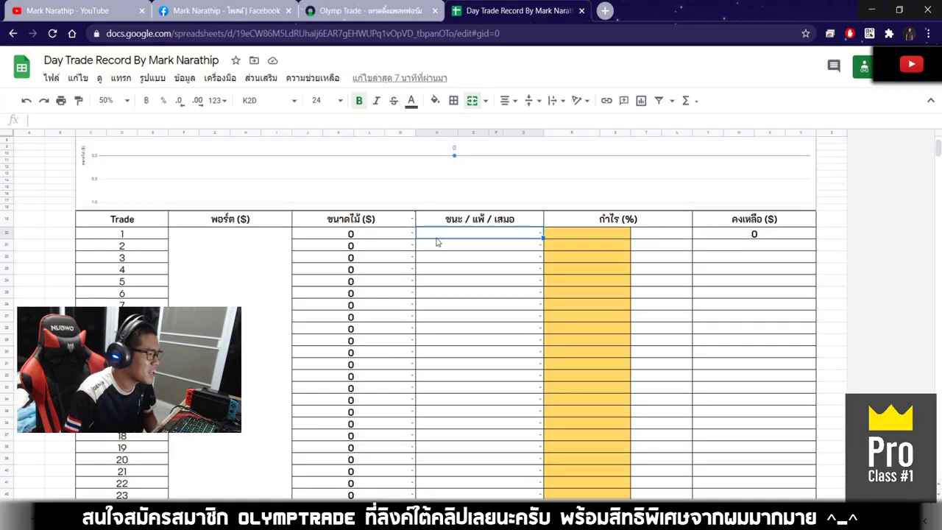
double_click(312, 235)
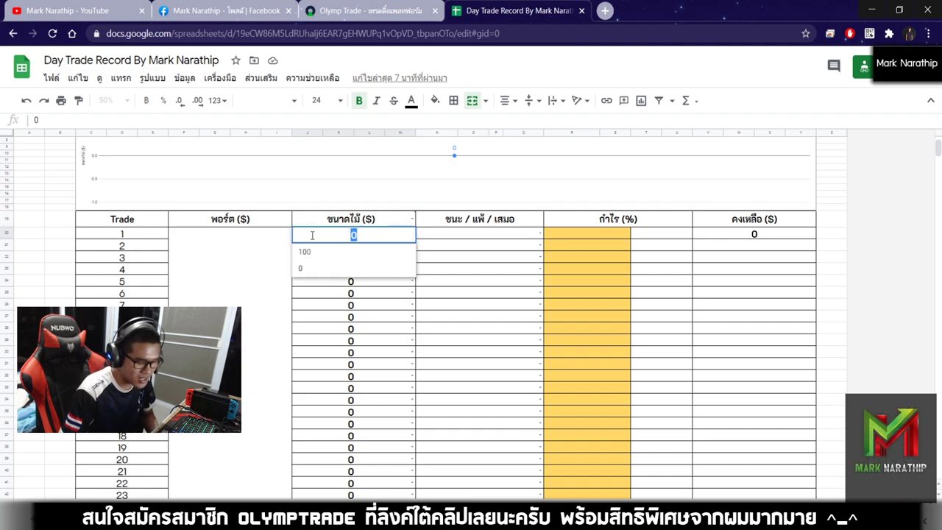
text(500)
key(Return)
click(540, 234)
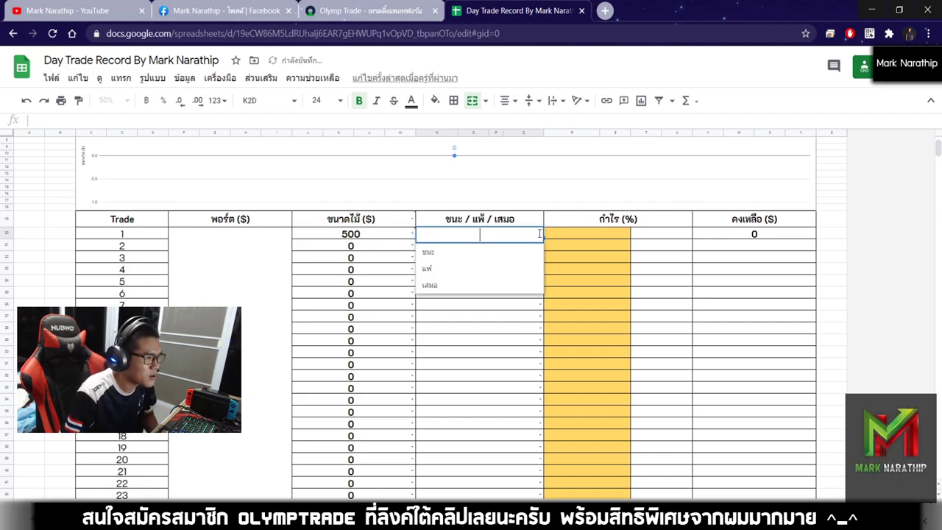
click(522, 272)
click(736, 239)
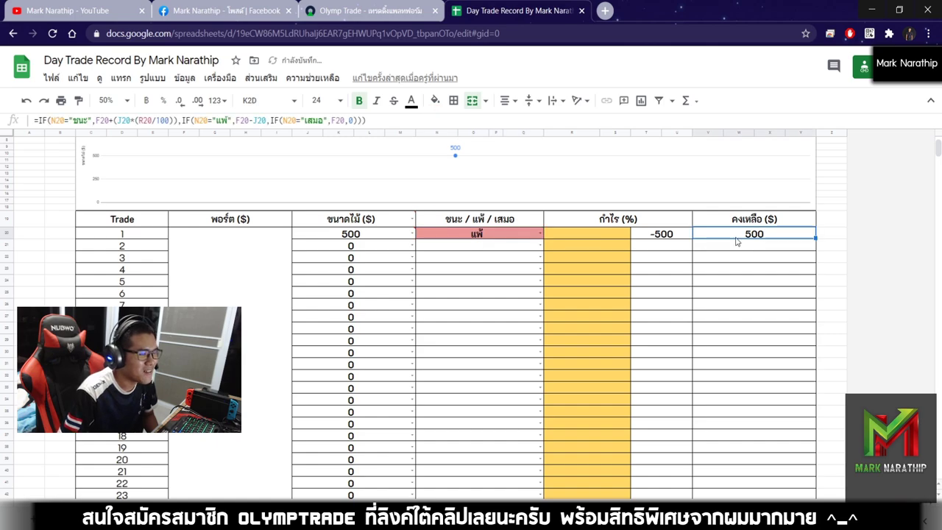
Step: Enter 500 as the size of trade 2 and select its result cell
double_click(368, 247)
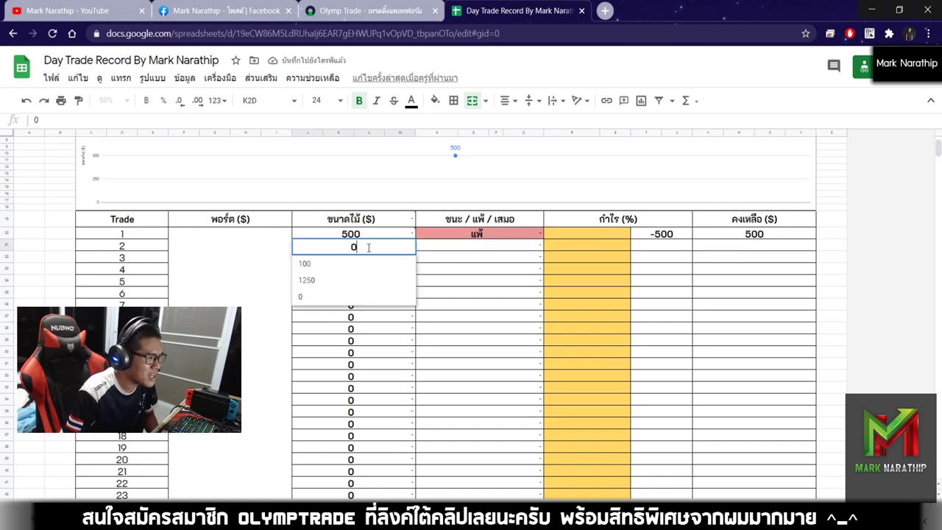
text(500)
key(Return)
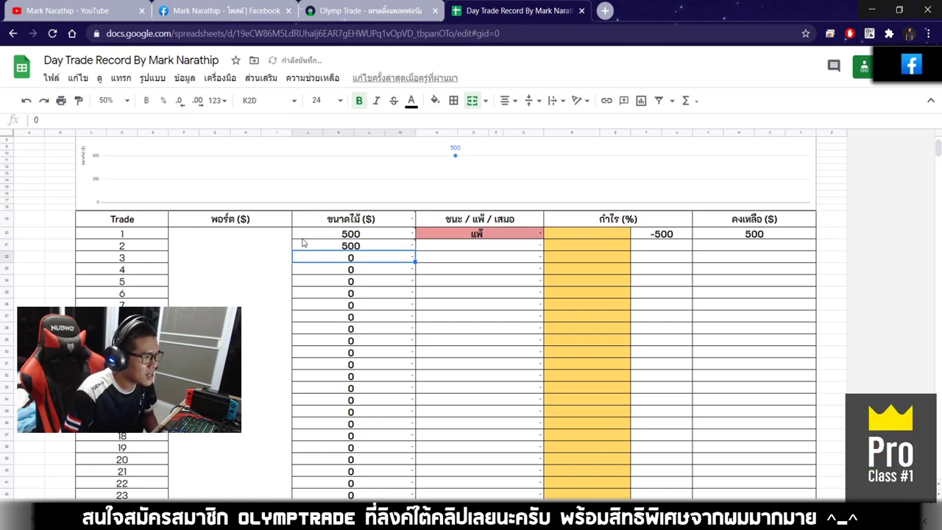
click(782, 233)
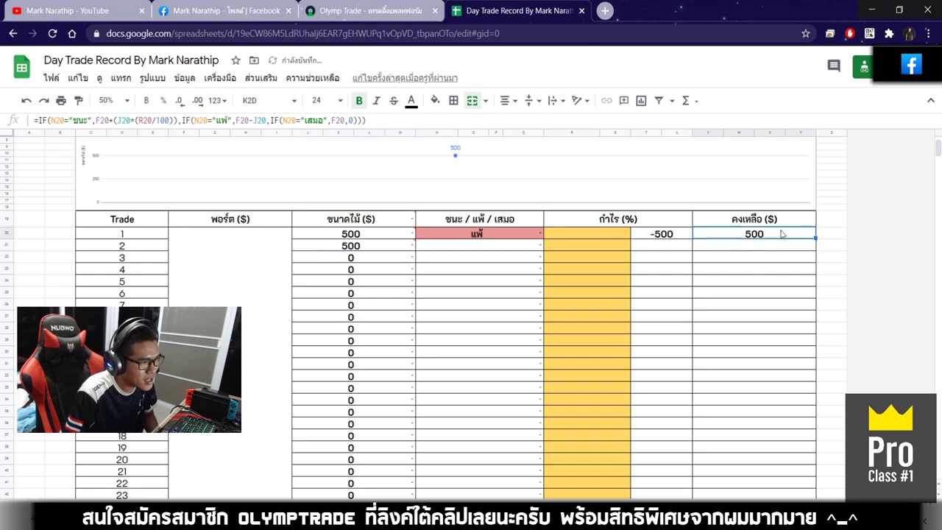
click(450, 246)
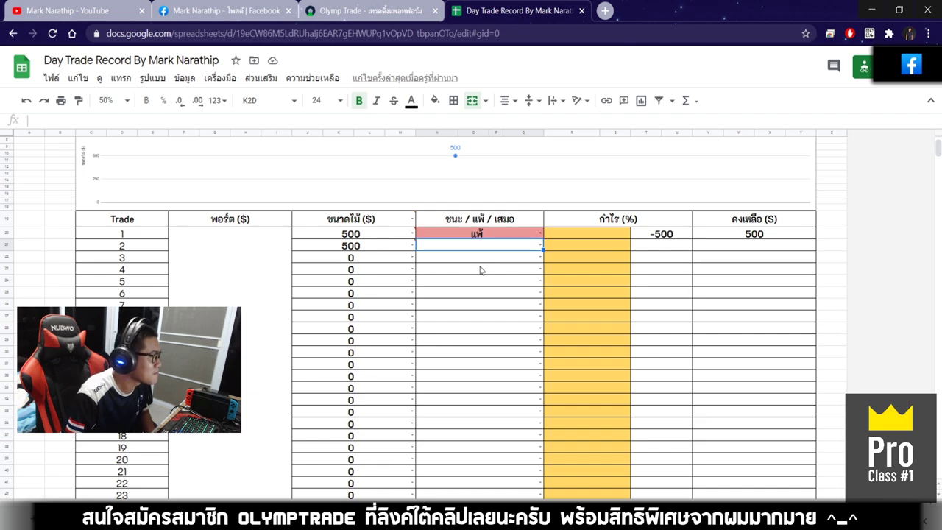
Step: In Olymp Trade, examine EUR JPY price action against the pink and teal horizontal levels and the stochastic
scroll(488, 251, up, 1)
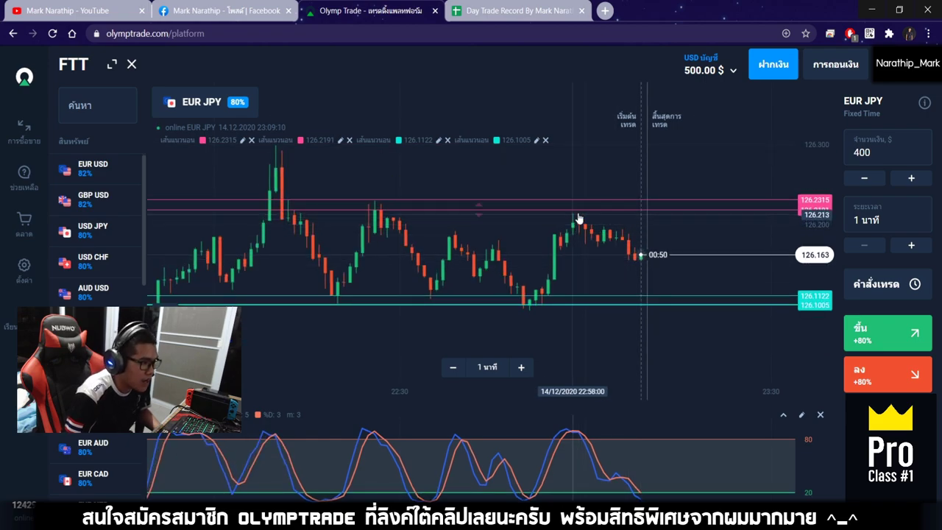
scroll(582, 218, up, 3)
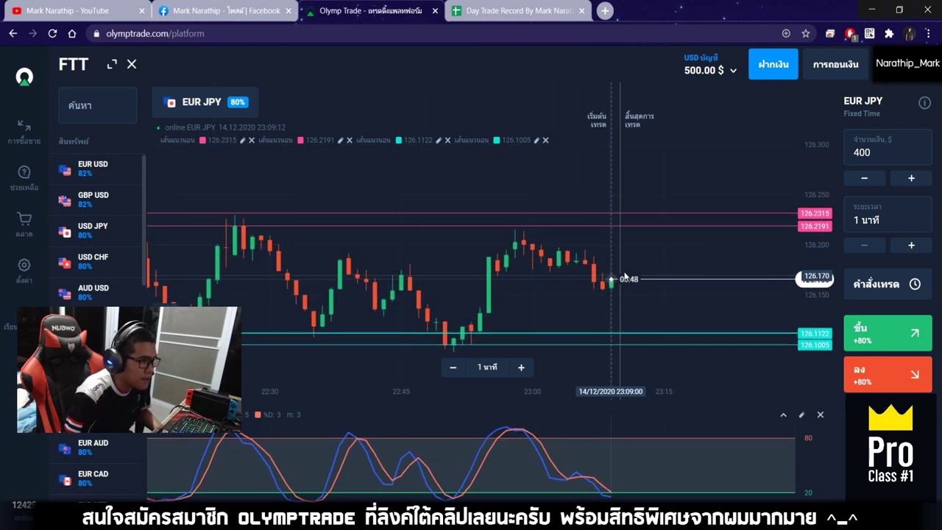
scroll(622, 283, up, 2)
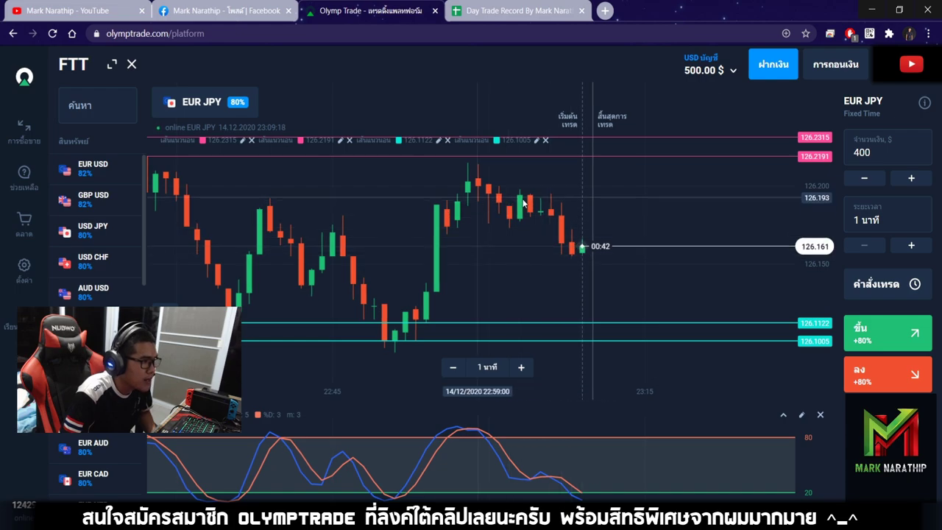
scroll(637, 294, down, 5)
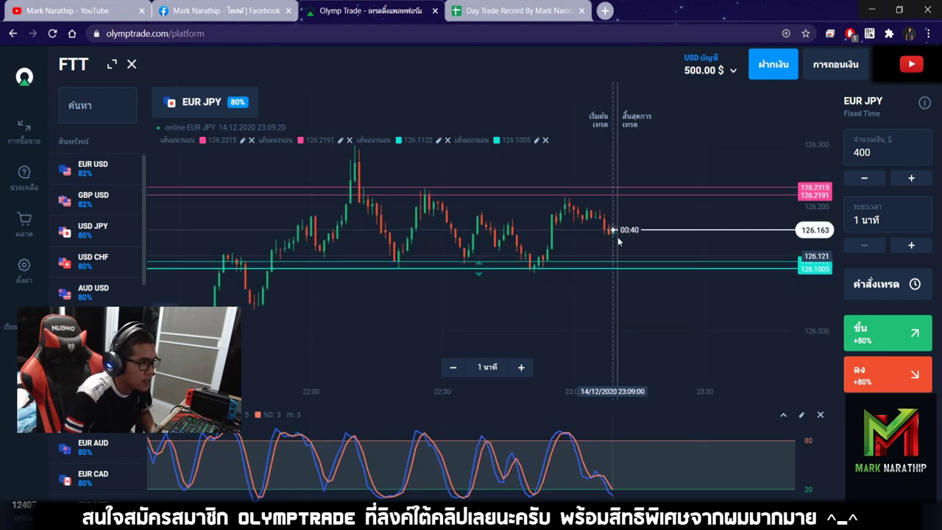
scroll(619, 230, up, 4)
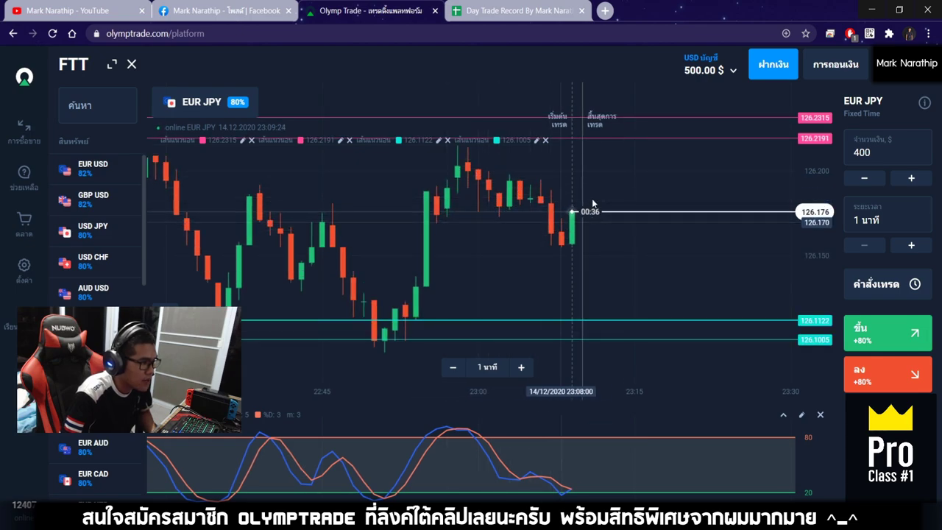
scroll(589, 213, down, 5)
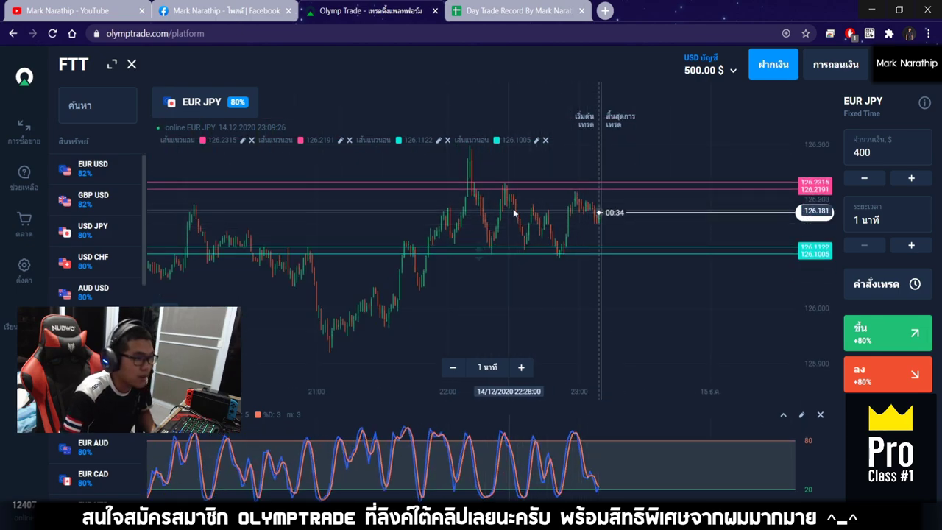
scroll(605, 226, up, 4)
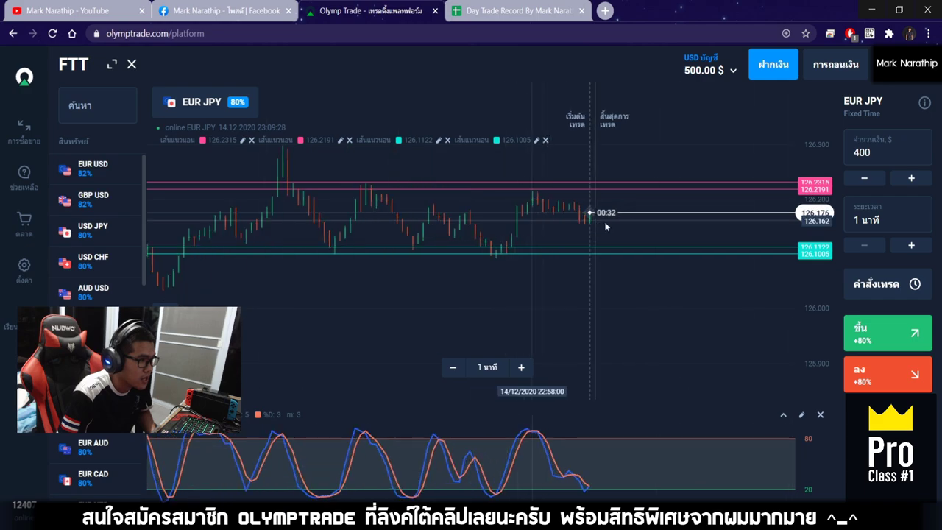
scroll(605, 227, up, 3)
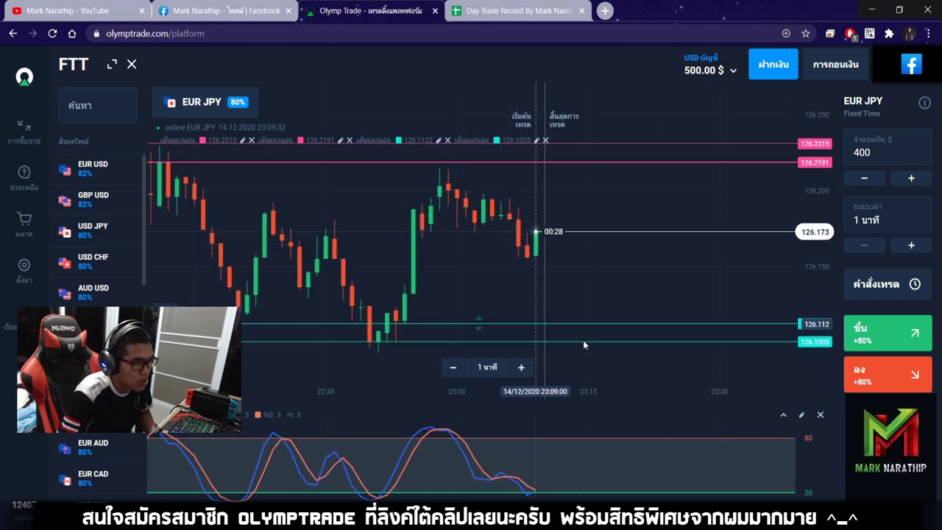
drag(549, 284, 609, 255)
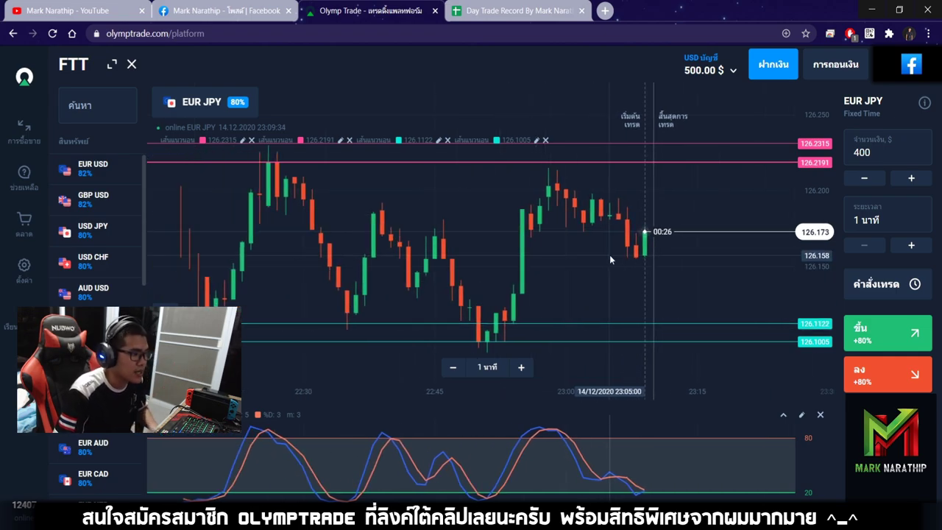
drag(372, 270, 426, 233)
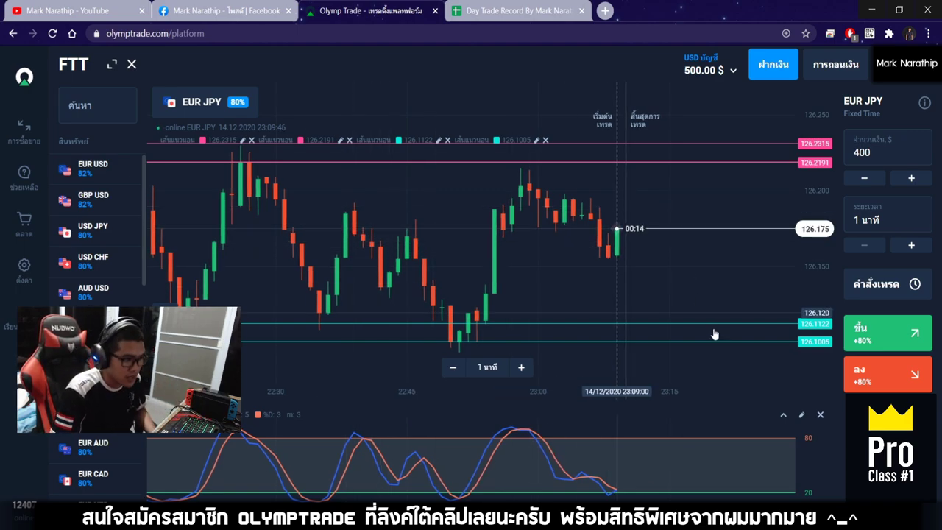
drag(660, 248, 626, 232)
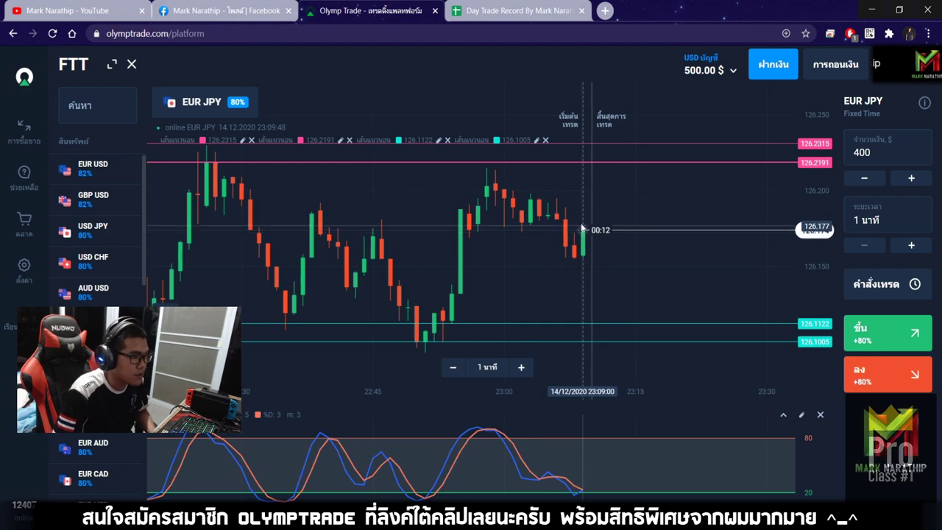
Step: Place a $400 up trade on EUR JPY with a 1-minute duration
scroll(644, 273, up, 1)
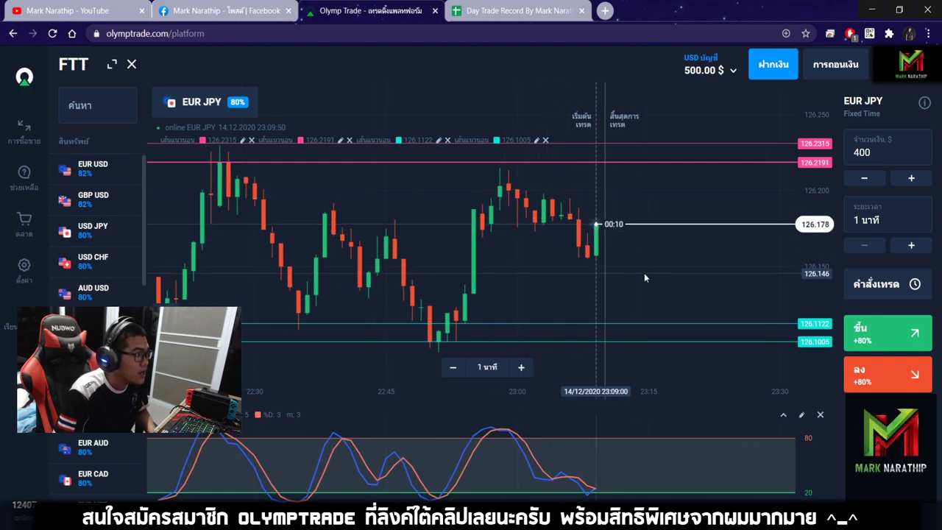
scroll(596, 255, up, 1)
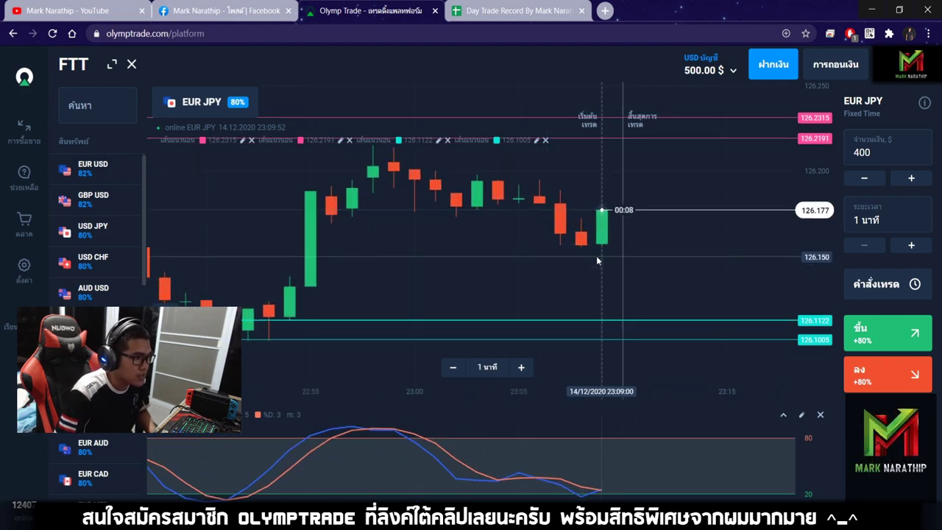
scroll(597, 258, up, 1)
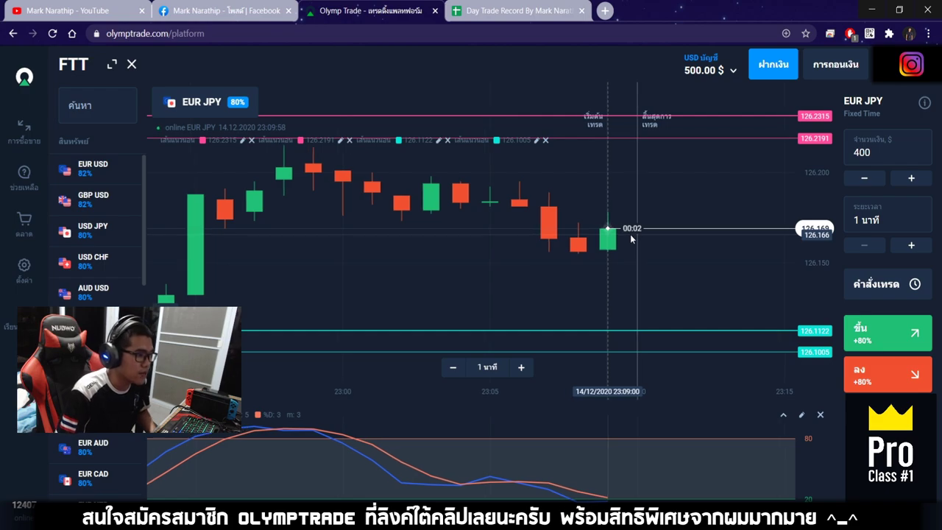
click(869, 336)
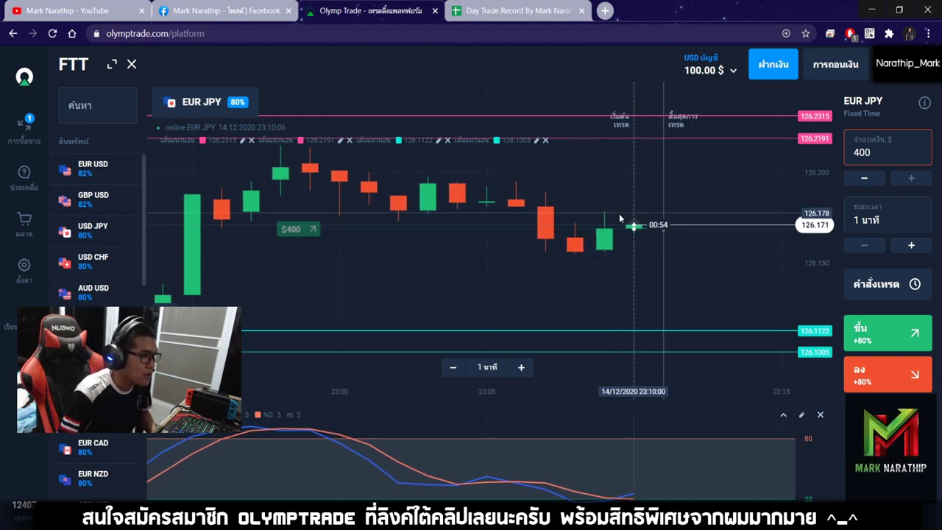
Step: Set the trade amount to $720 and place a 1-minute up trade on EUR JPY
scroll(640, 225, down, 2)
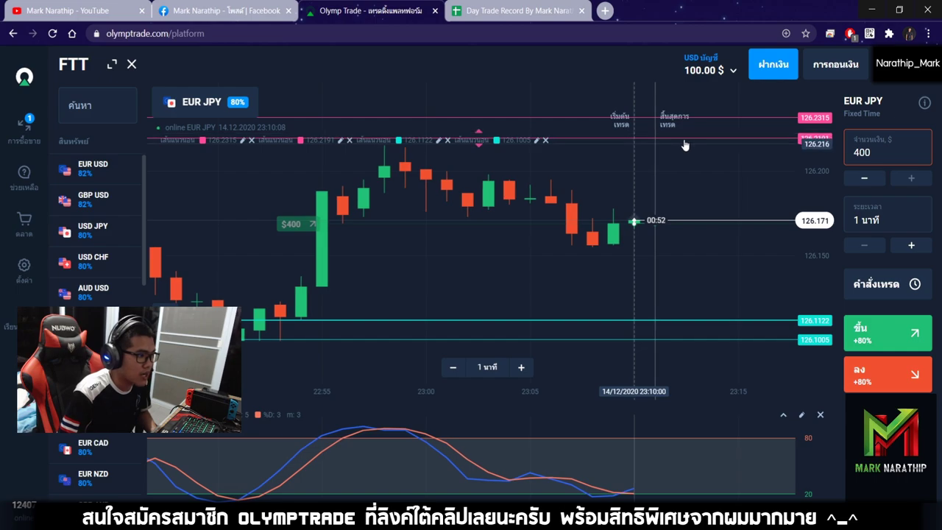
scroll(616, 239, down, 3)
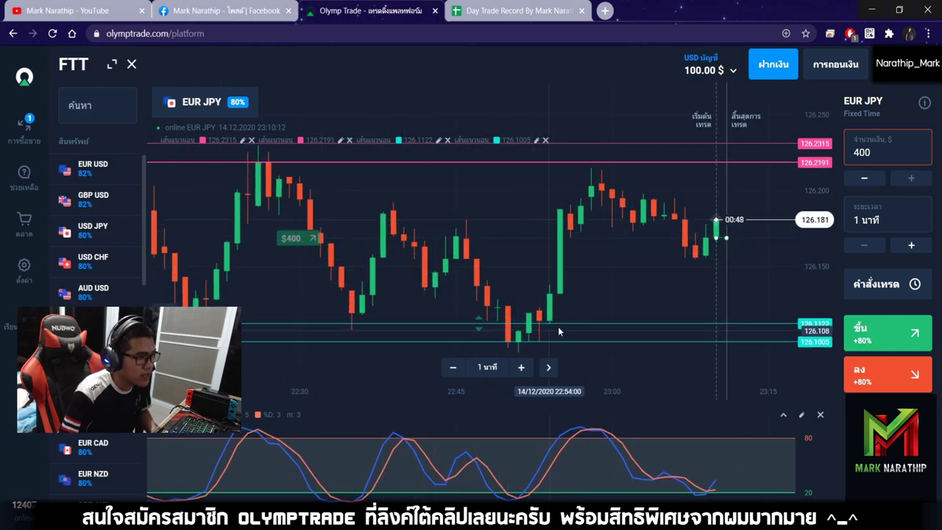
click(548, 367)
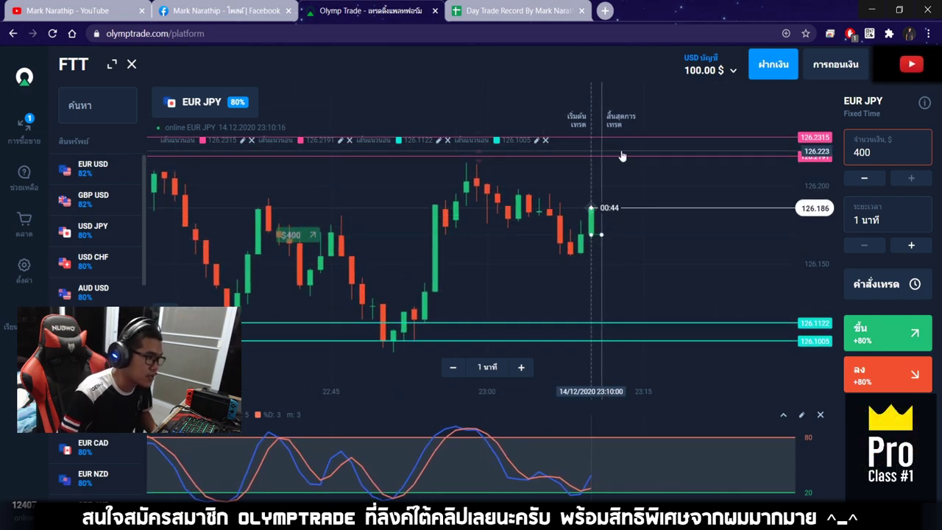
scroll(619, 221, up, 3)
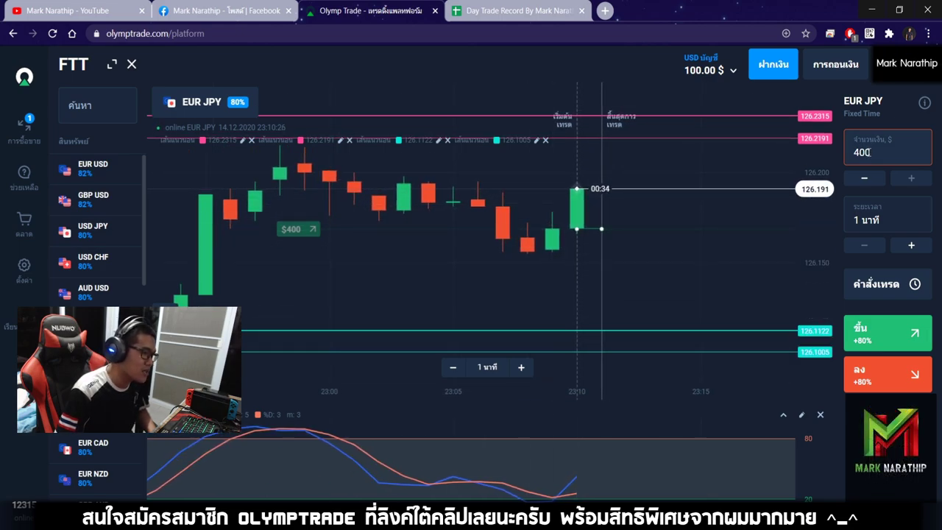
double_click(863, 152)
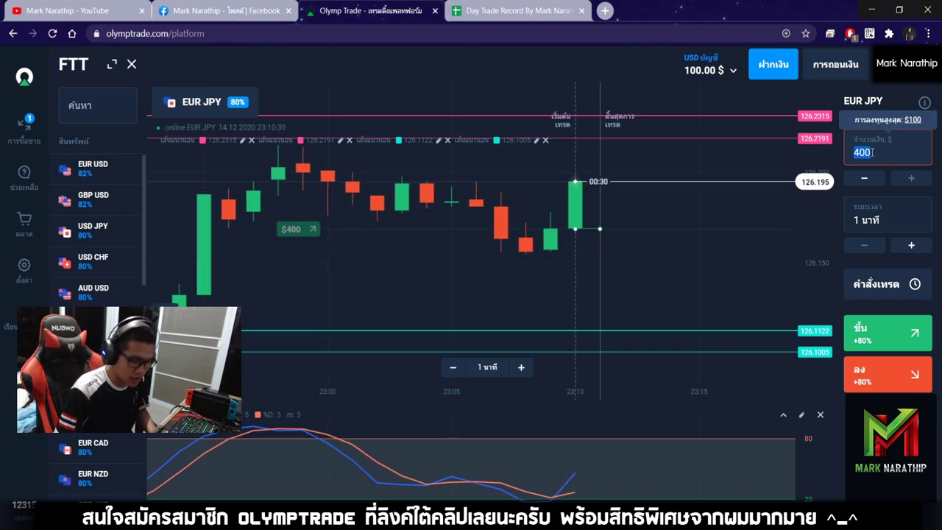
text(720)
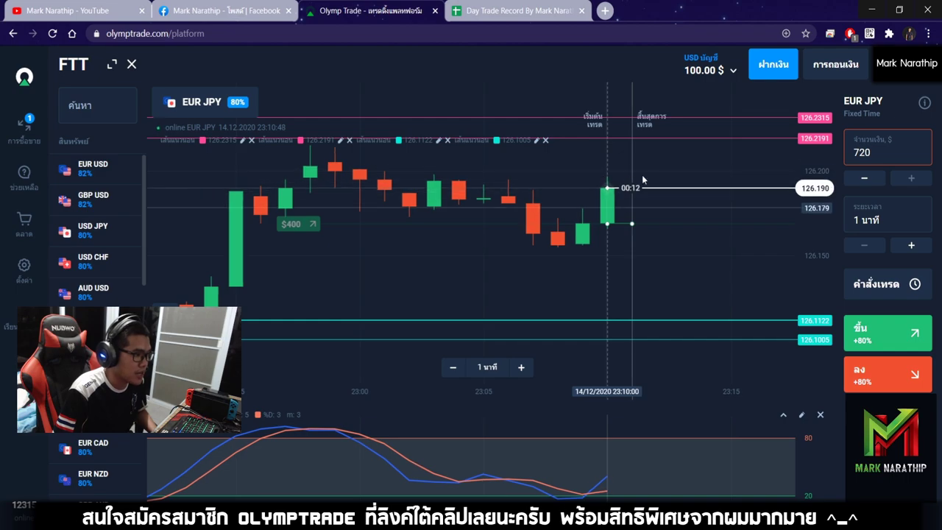
scroll(657, 214, up, 4)
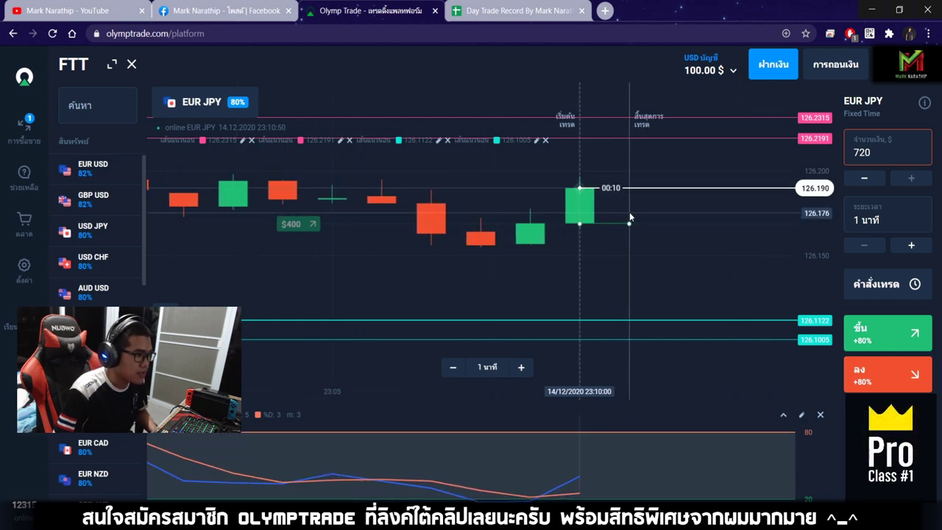
drag(645, 220, 669, 245)
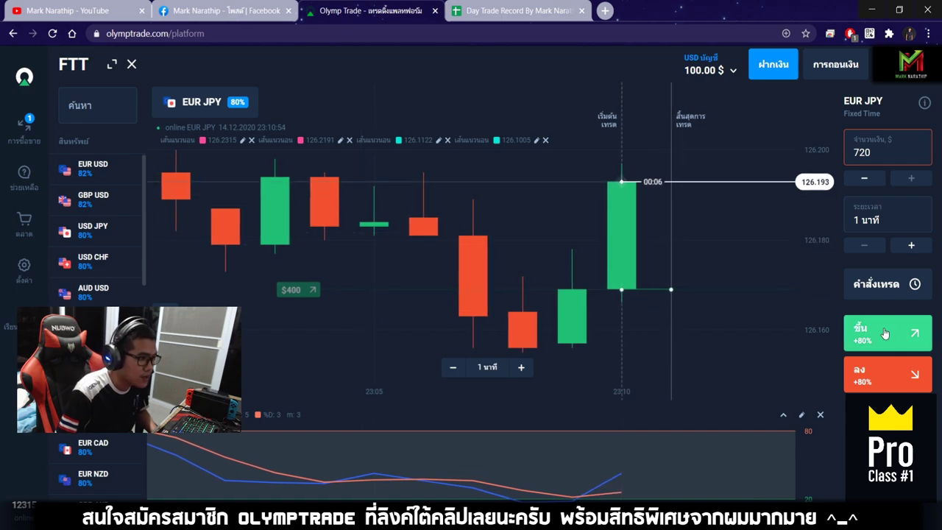
scroll(739, 289, down, 5)
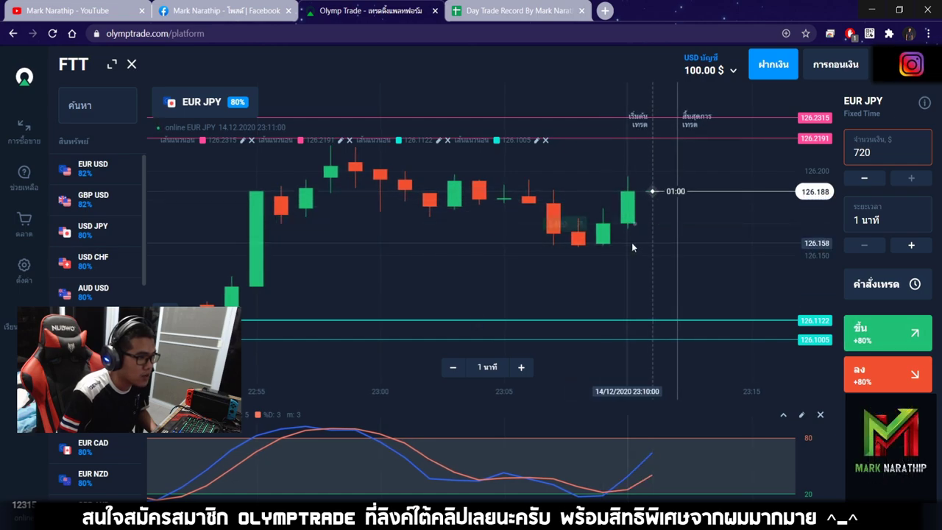
key(shift+w)
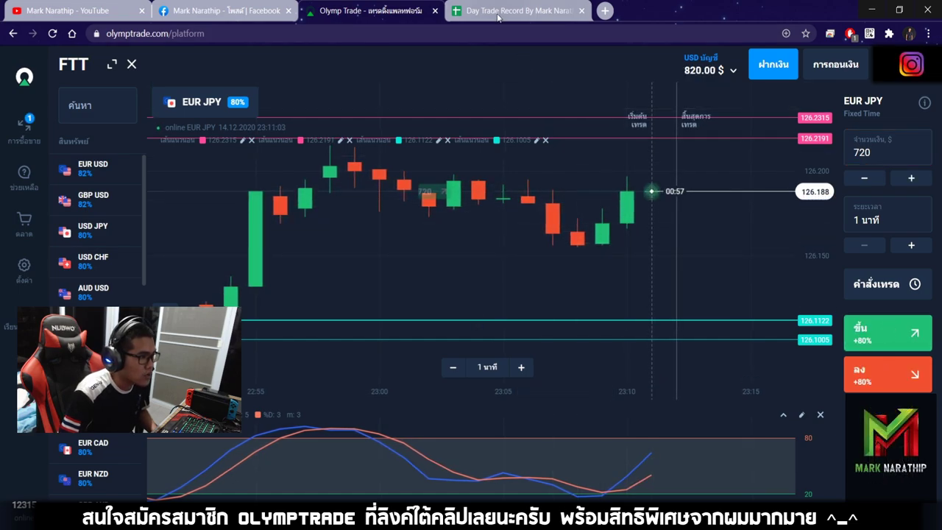
Step: Switch to the Day Trade Record spreadsheet, log trade 2 as ชนะ with 80 percent profit, and select its remaining balance
click(498, 12)
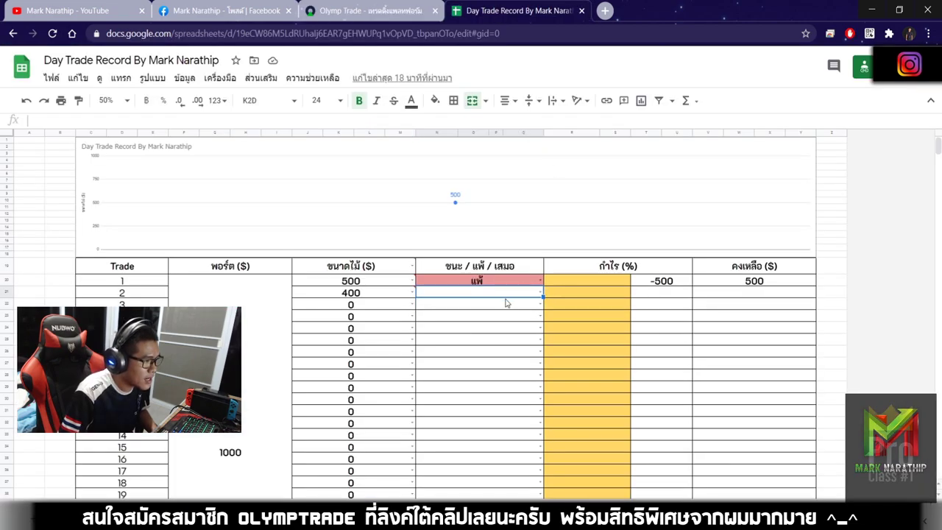
click(542, 292)
click(433, 320)
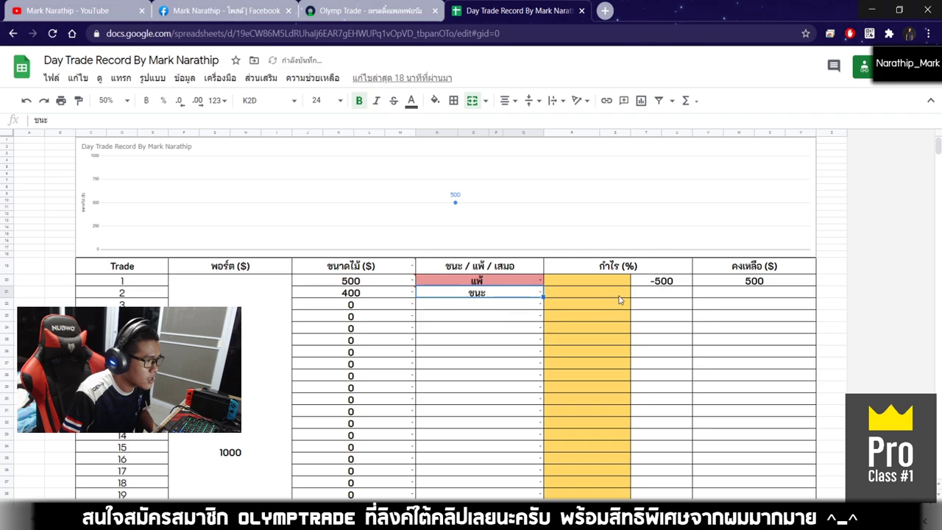
click(618, 295)
text(80)
key(Tab)
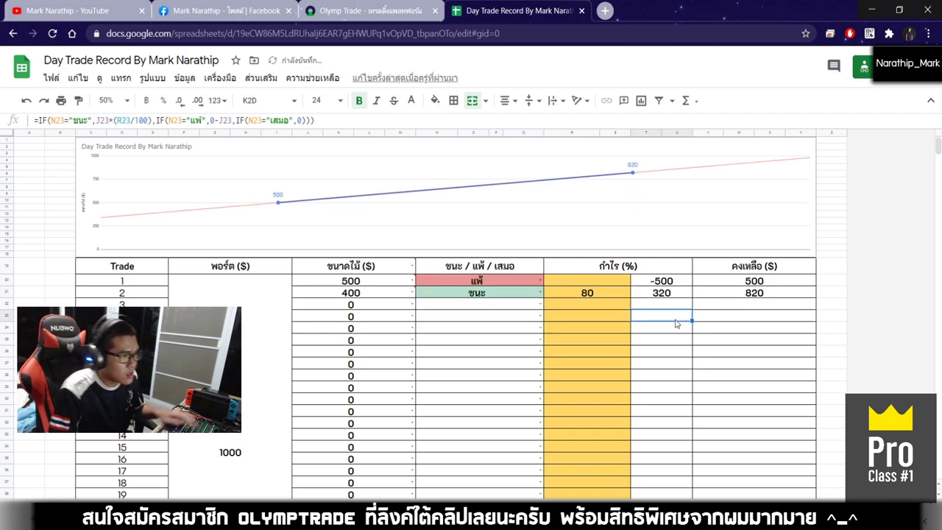
click(740, 294)
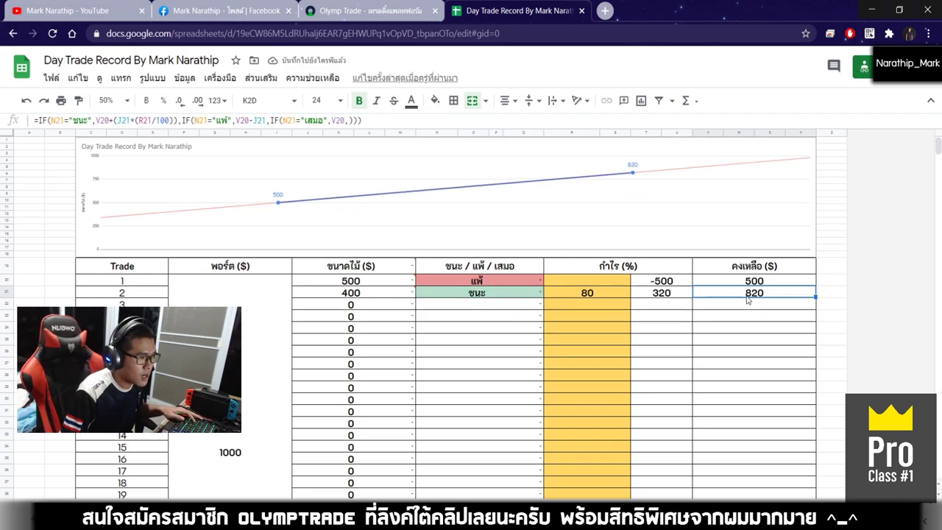
Step: Enter 720 as the size of trade 3 and select its result cell
click(395, 312)
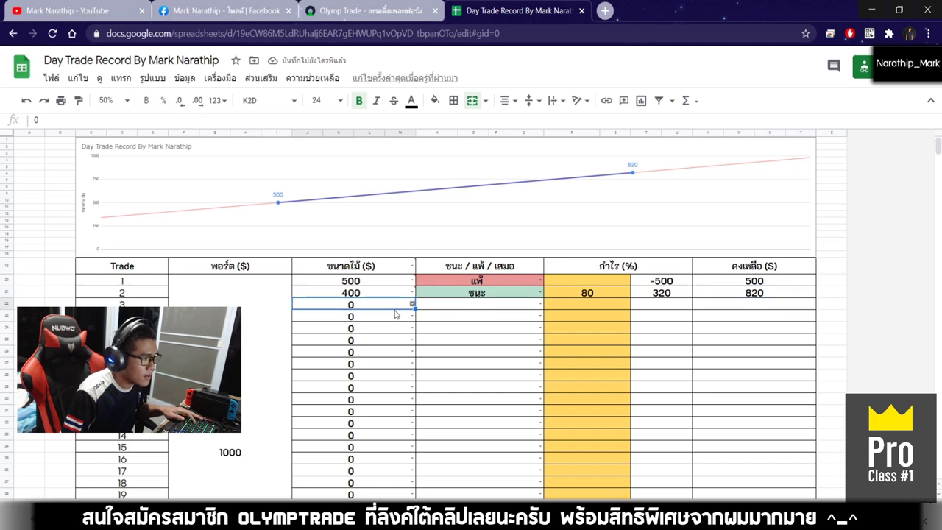
double_click(382, 306)
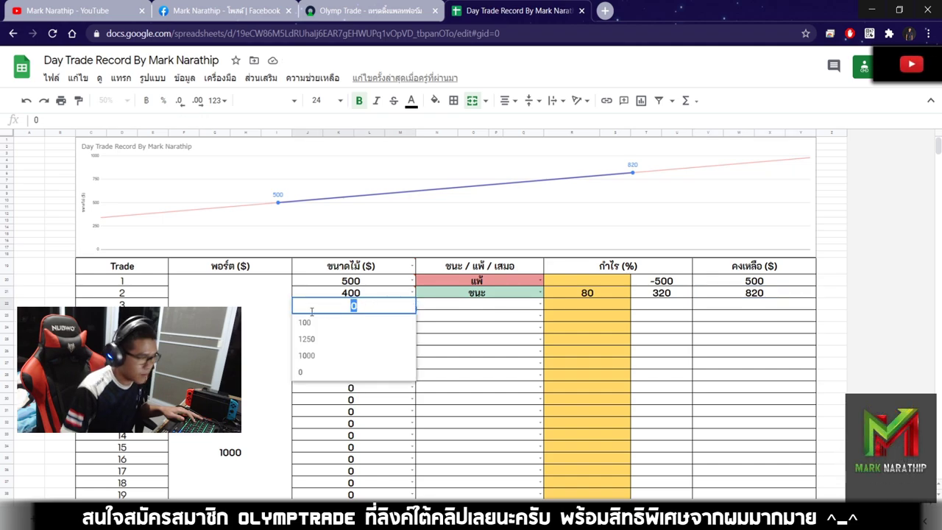
text(75)
key(BackSpace)
text(20)
key(Return)
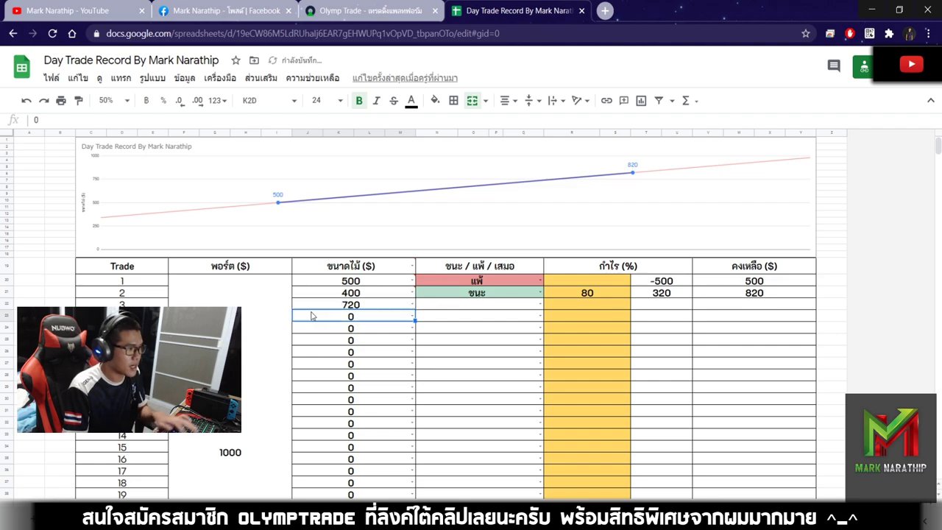
click(513, 305)
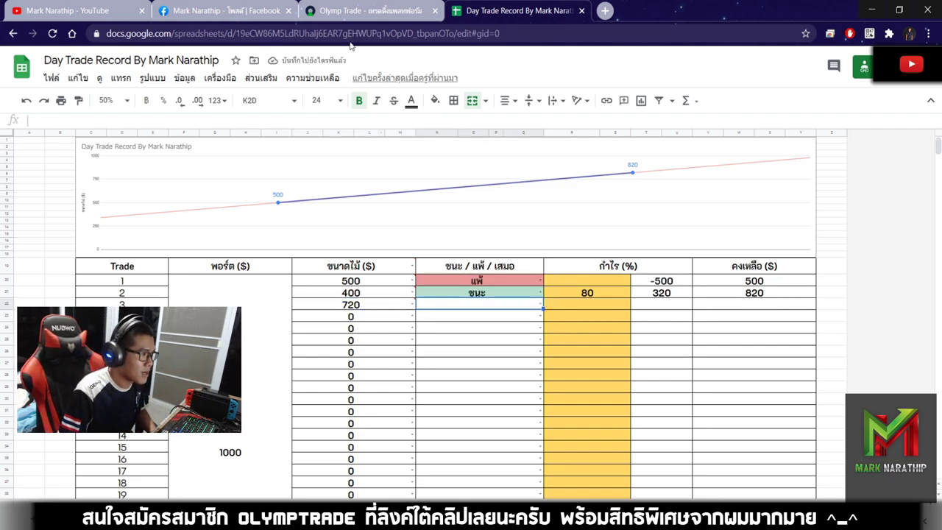
Step: Switch back to Olymp Trade and follow the EUR JPY price against the open $720 up trade's entry level until expiry
click(357, 11)
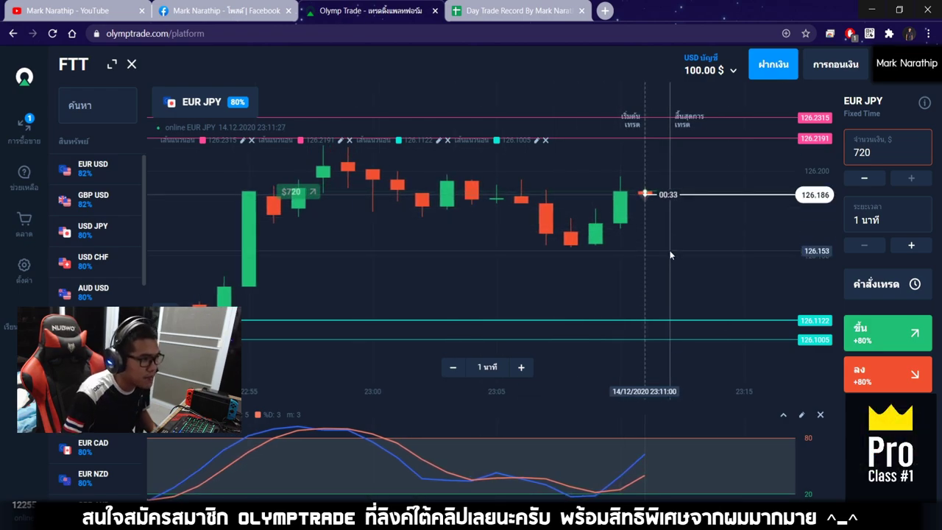
scroll(669, 253, down, 2)
scroll(658, 250, down, 2)
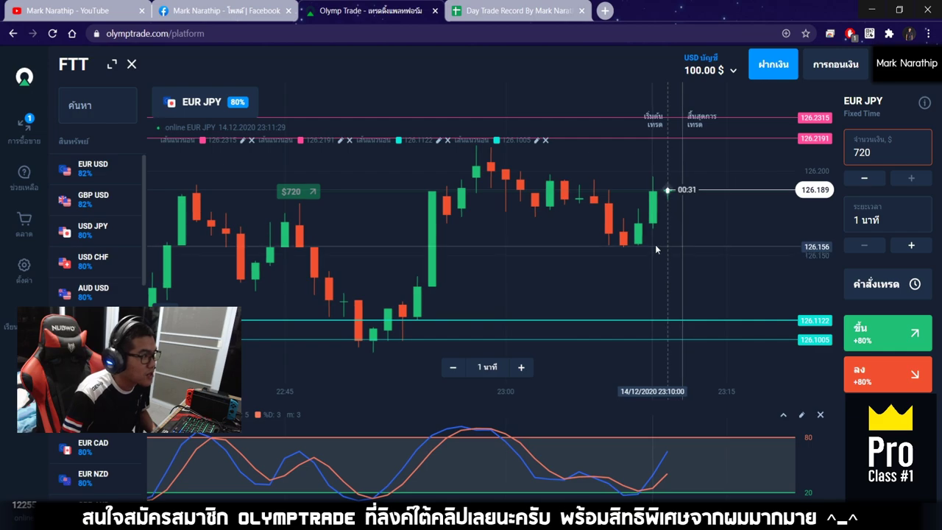
scroll(673, 223, up, 3)
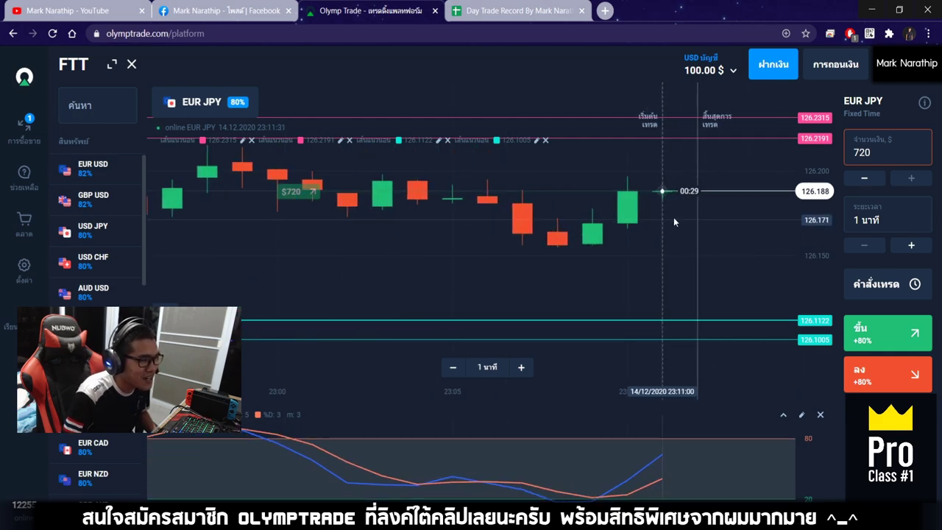
scroll(666, 220, up, 3)
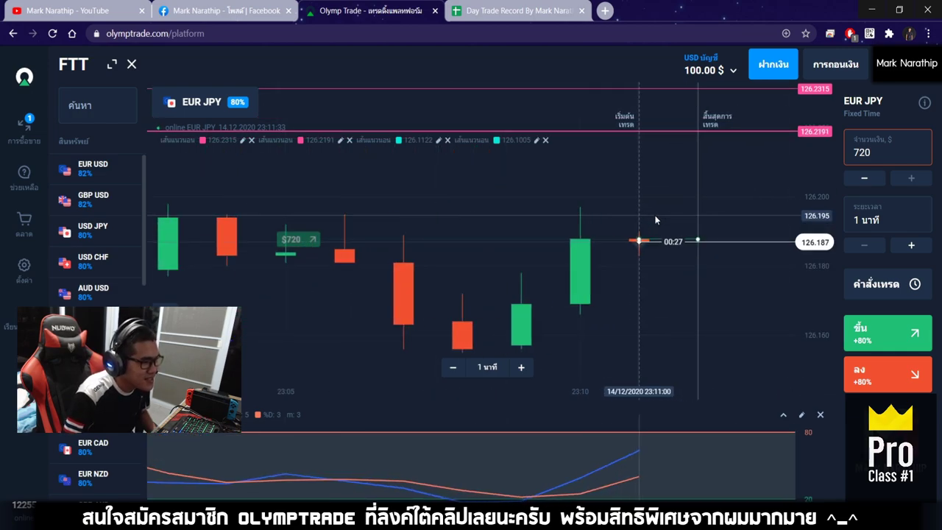
scroll(664, 217, up, 2)
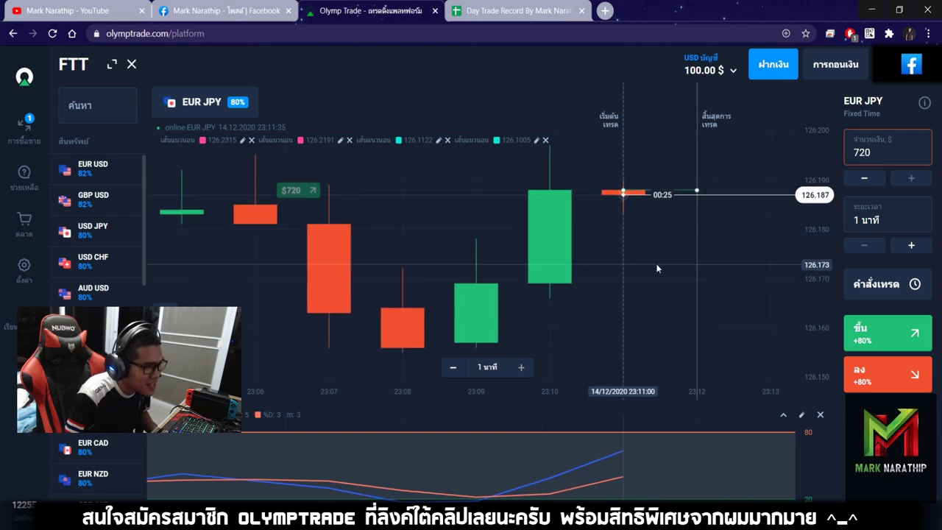
scroll(656, 262, down, 3)
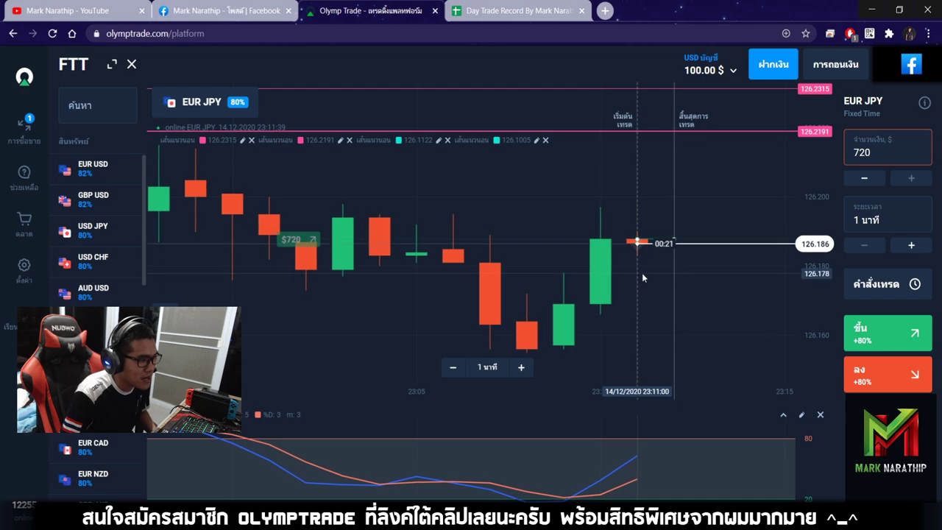
scroll(642, 272, down, 2)
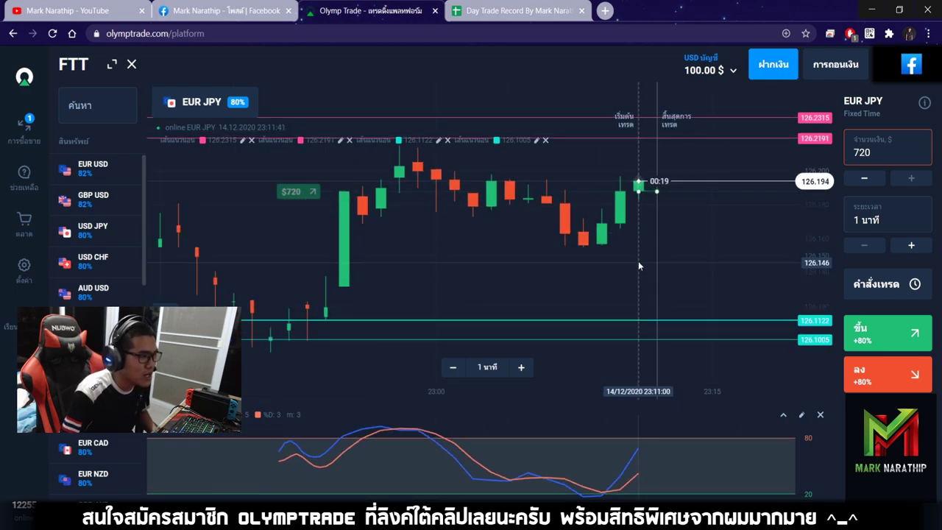
scroll(639, 263, down, 1)
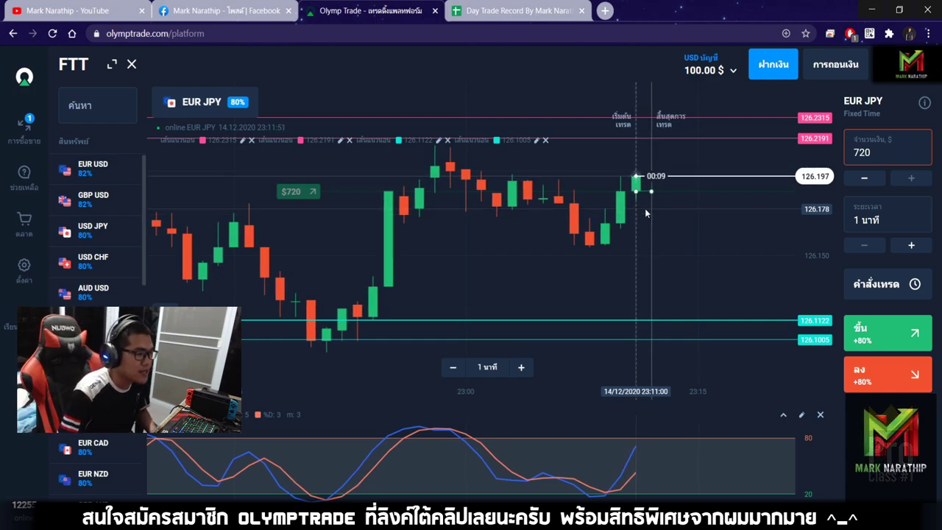
scroll(651, 208, up, 2)
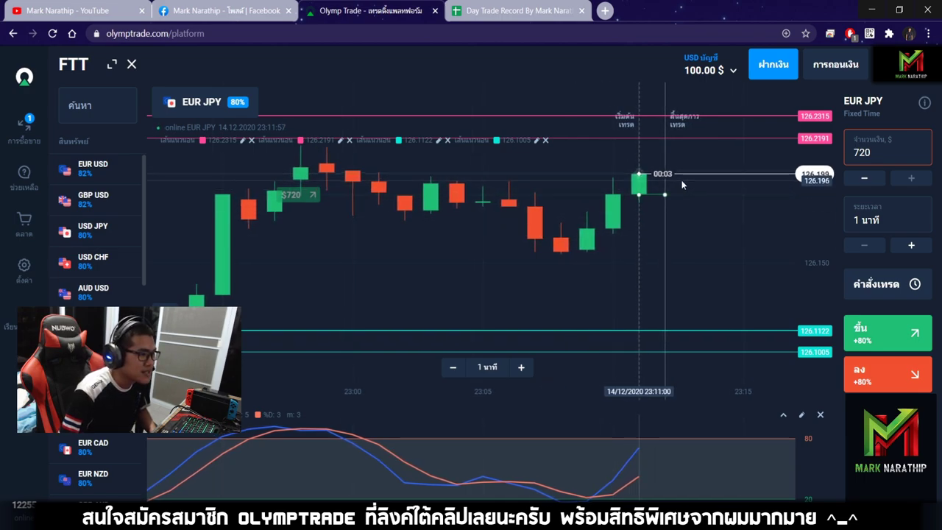
scroll(683, 184, up, 3)
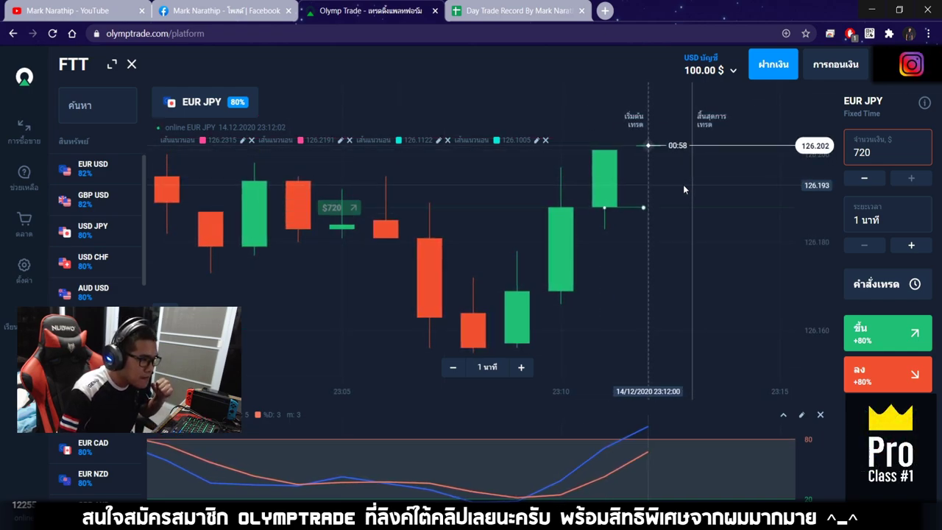
Step: Return to the Day Trade Record spreadsheet, log trade 3 as ชนะ with 80 percent profit, and select its remaining balance
key(ctrl+Tab)
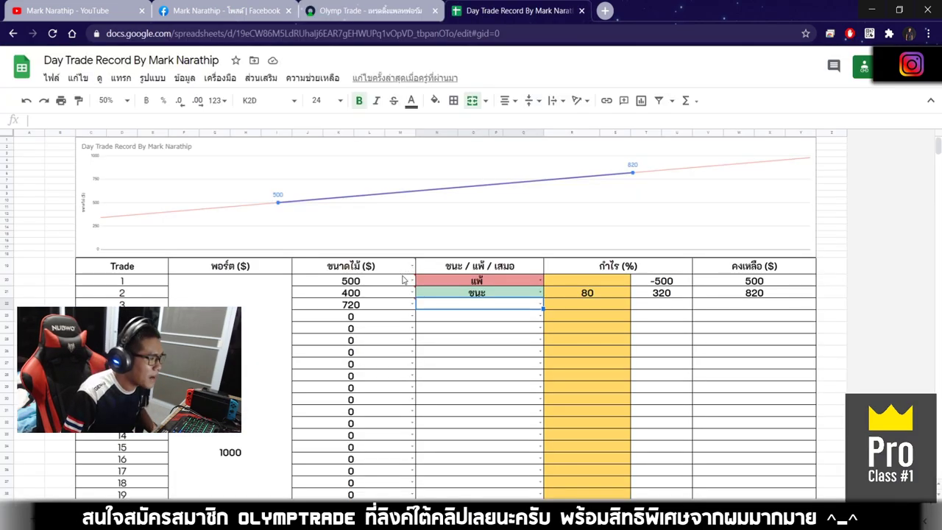
click(540, 305)
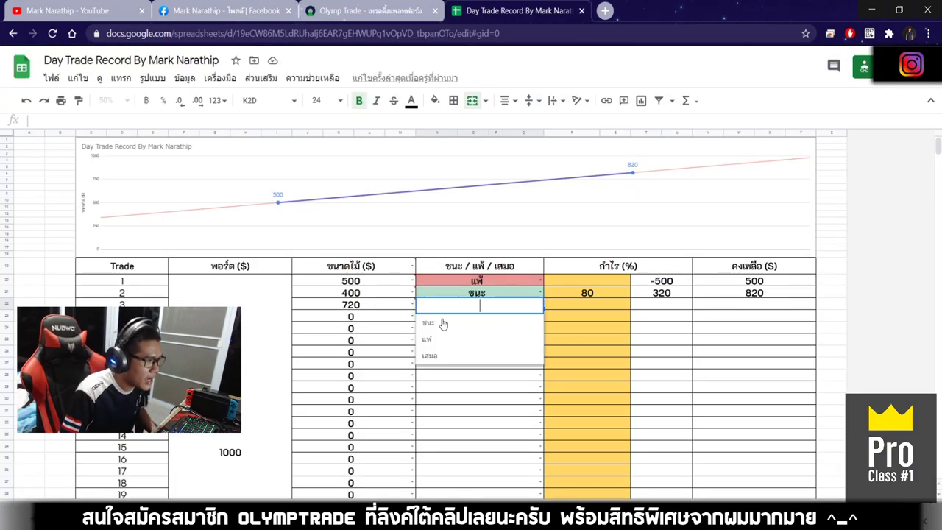
click(446, 324)
click(599, 303)
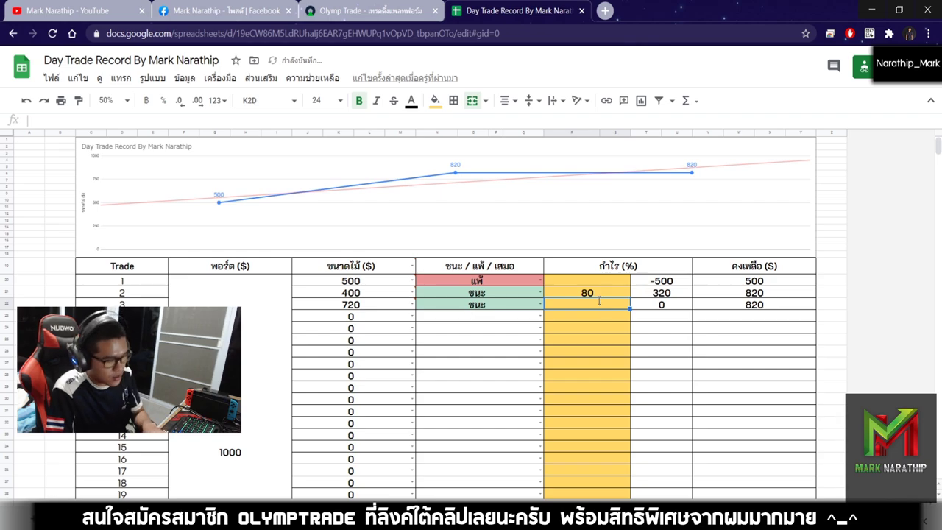
text(80)
key(Return)
click(744, 305)
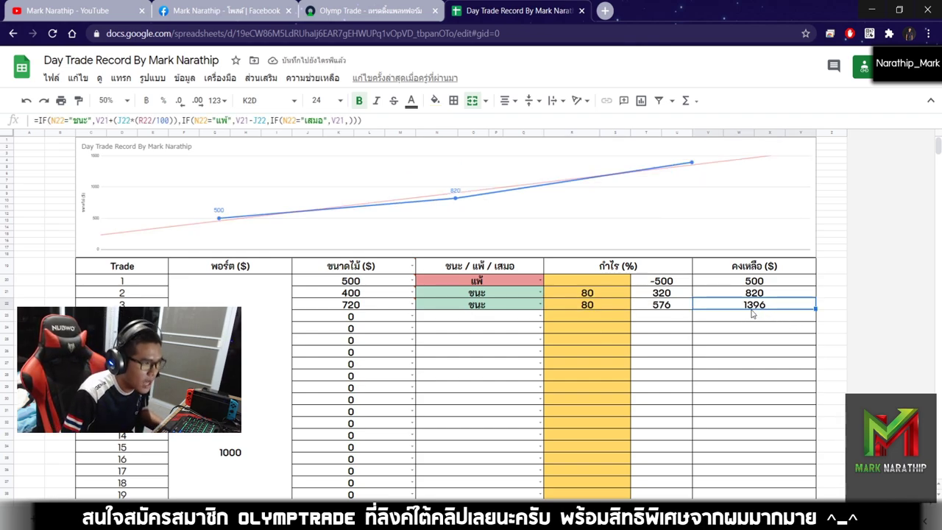
Step: Enter 1000 as the size of trade 4 and select its result cell
scroll(561, 323, down, 2)
click(353, 272)
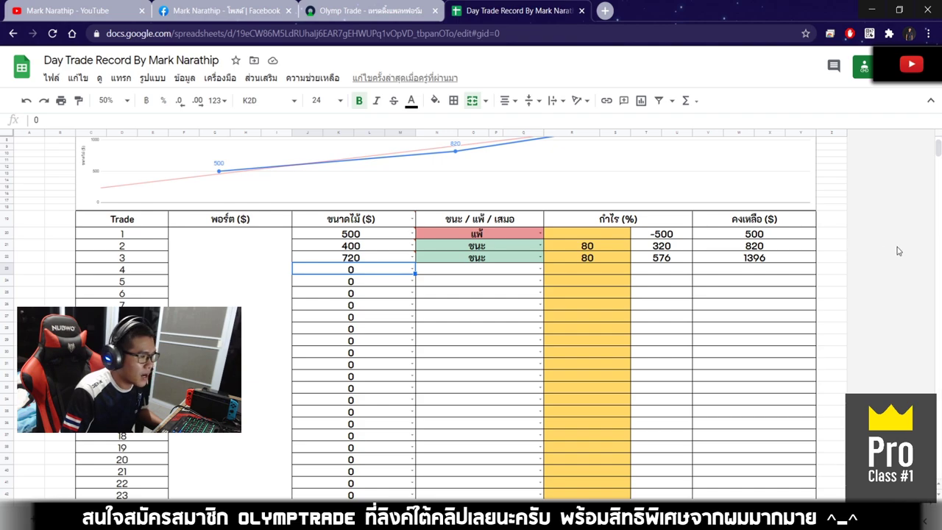
click(750, 259)
double_click(368, 271)
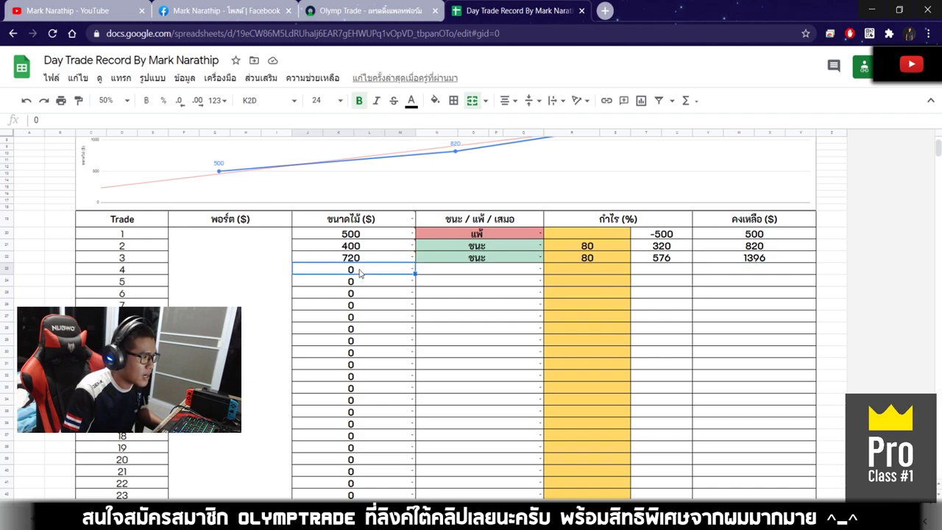
text(1000)
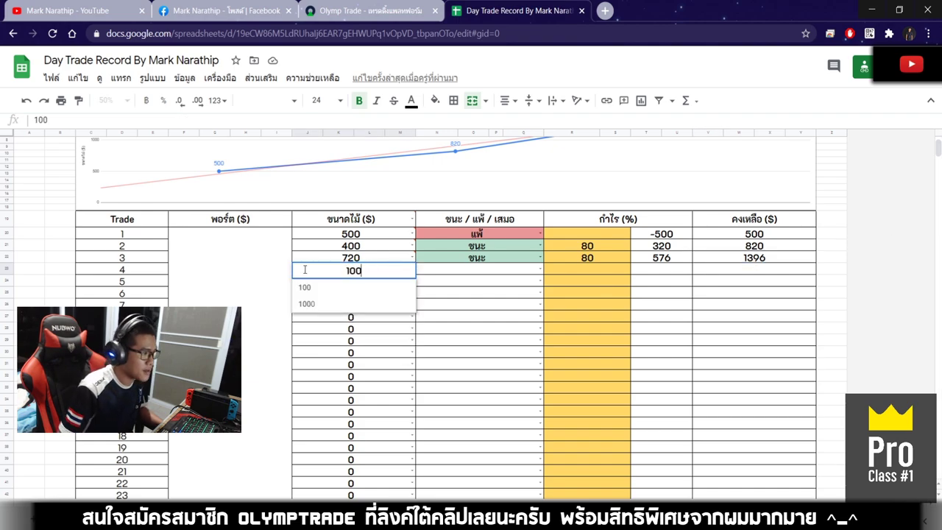
key(Return)
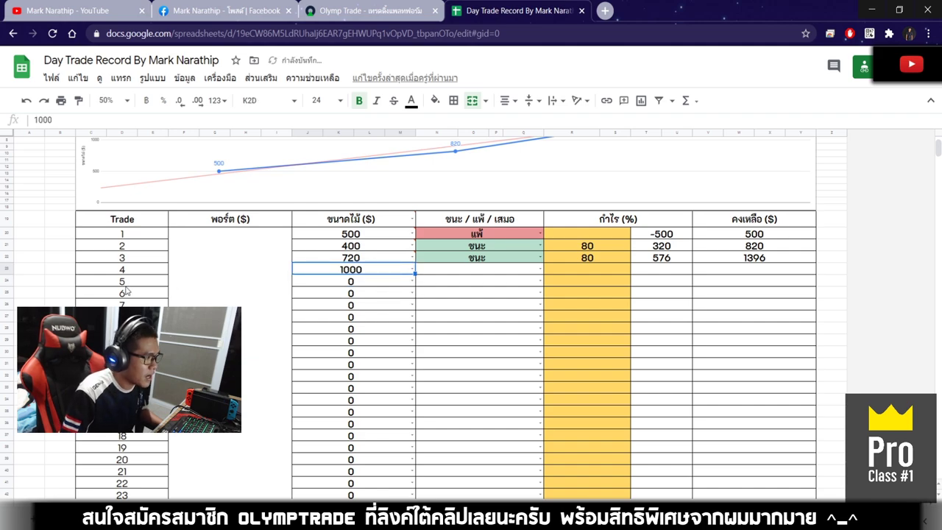
scroll(122, 280, down, 1)
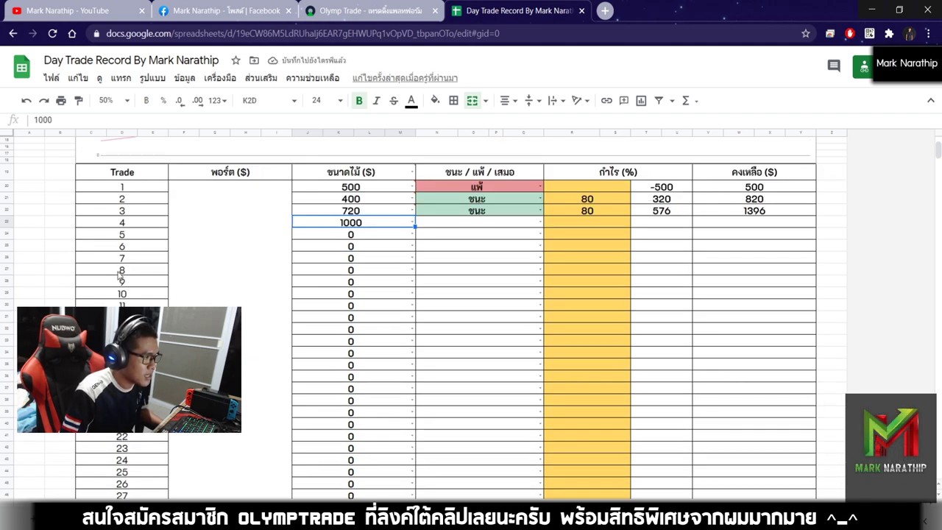
click(516, 222)
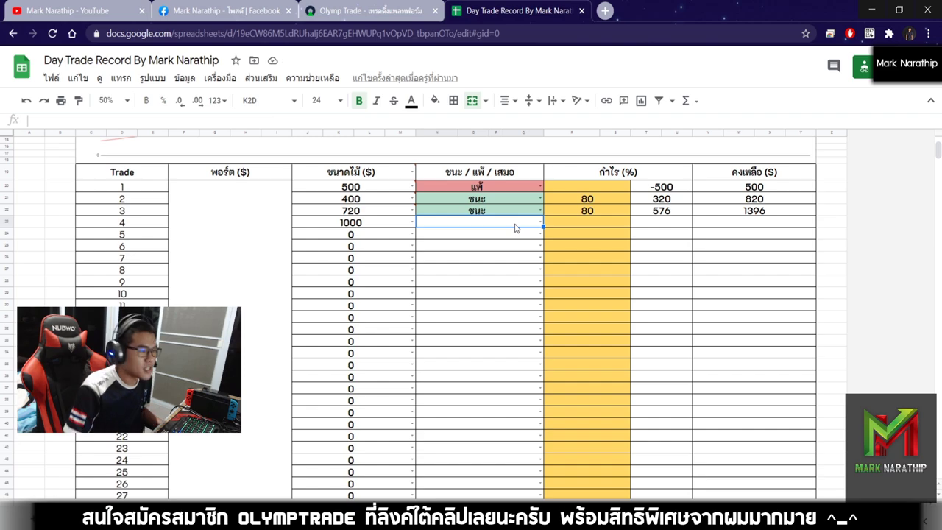
Step: Review trade 3's remaining balance alongside the size, result and profit cells of trade 4
scroll(506, 239, up, 1)
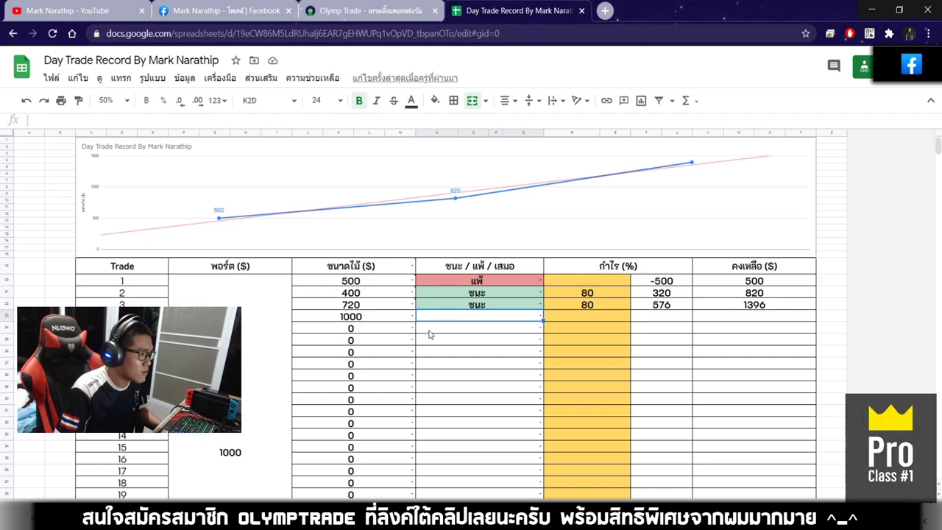
click(388, 317)
click(479, 318)
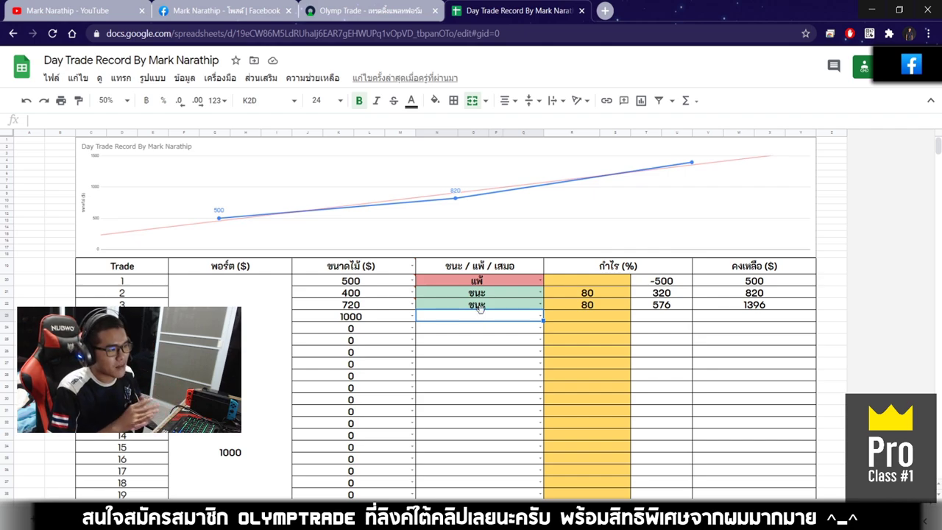
click(740, 309)
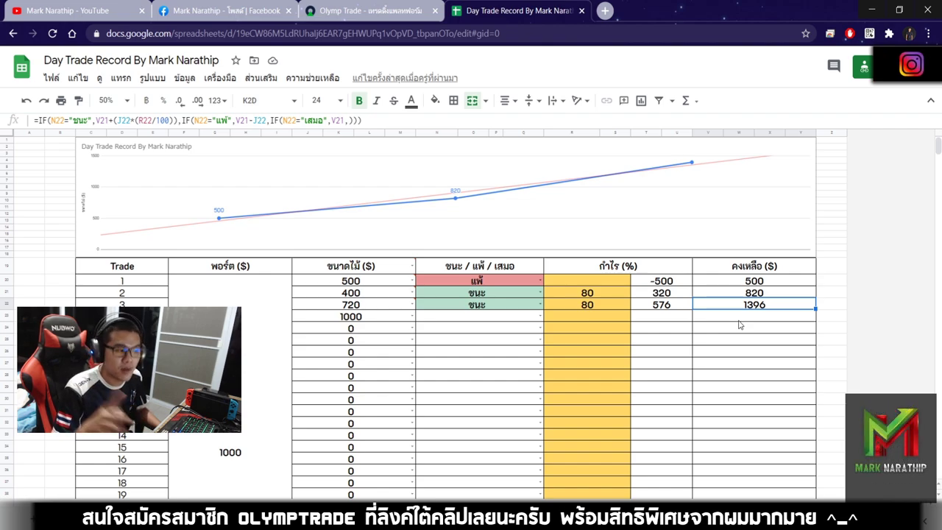
click(507, 322)
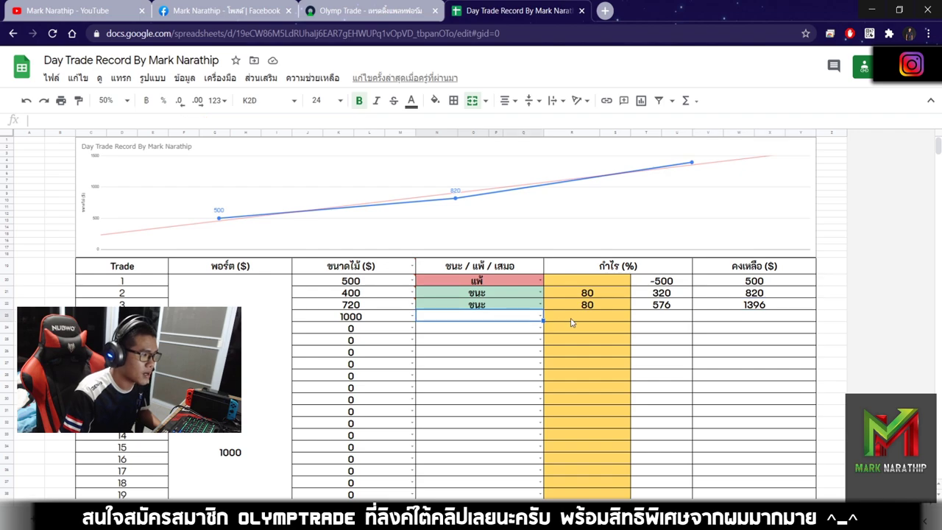
click(574, 322)
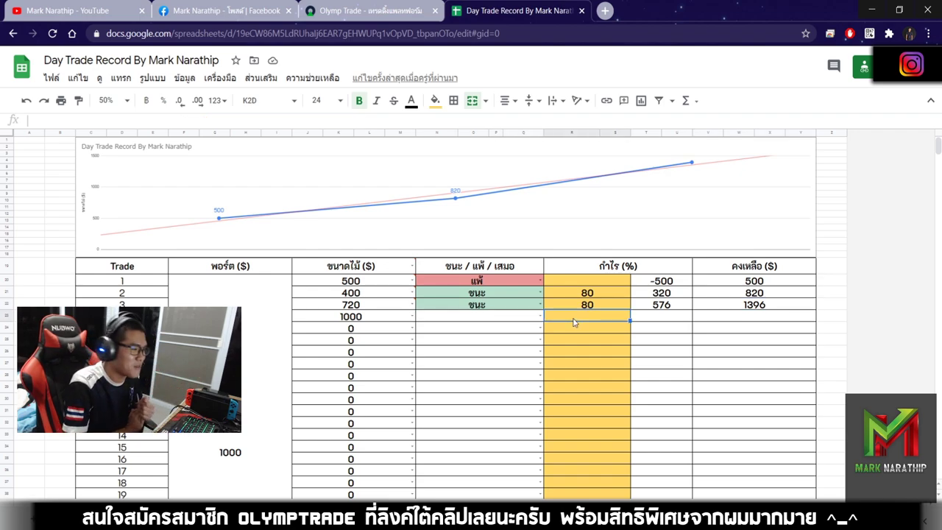
click(490, 322)
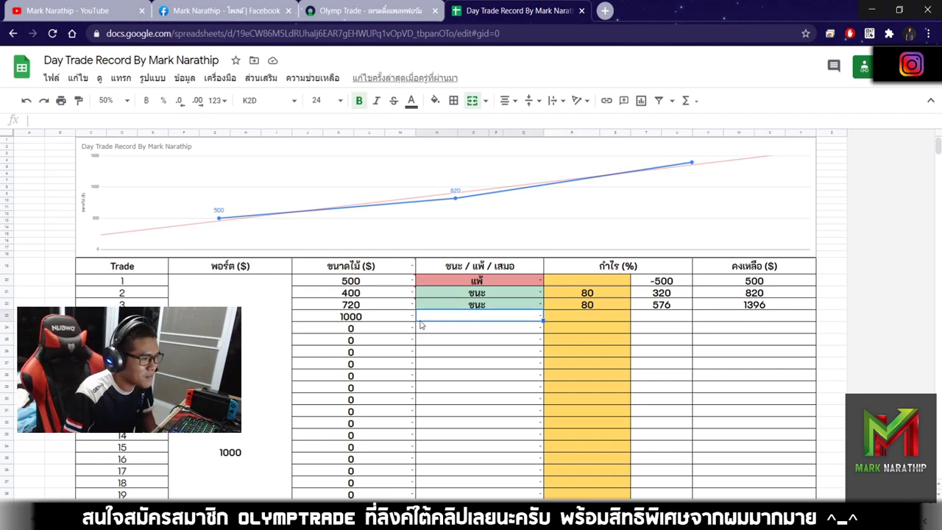
click(377, 321)
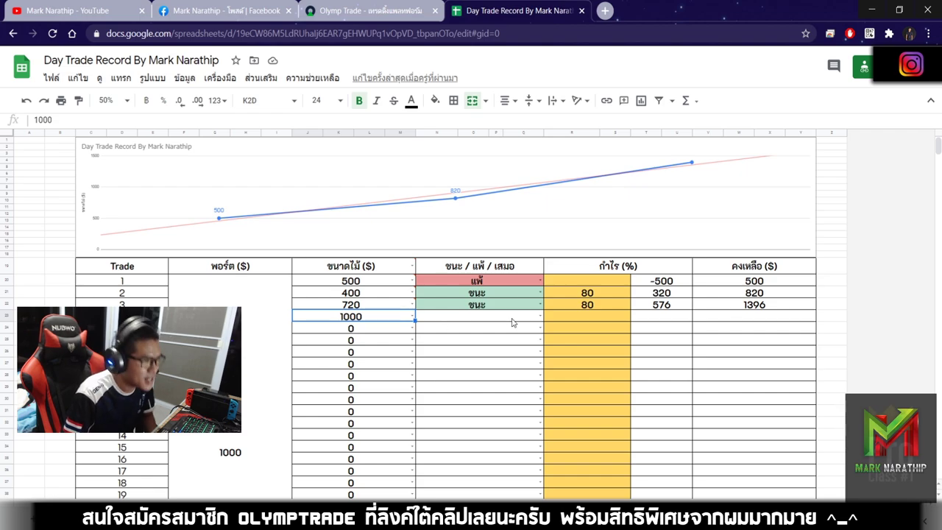
Step: Switch to Olymp Trade and examine the EUR JPY candles between the recent high and the pink horizontal lines
click(366, 10)
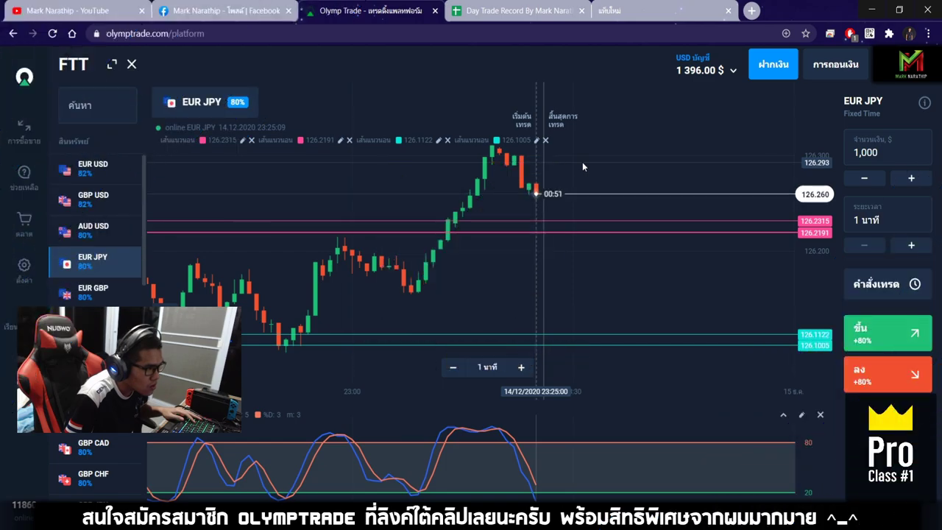
scroll(570, 176, up, 2)
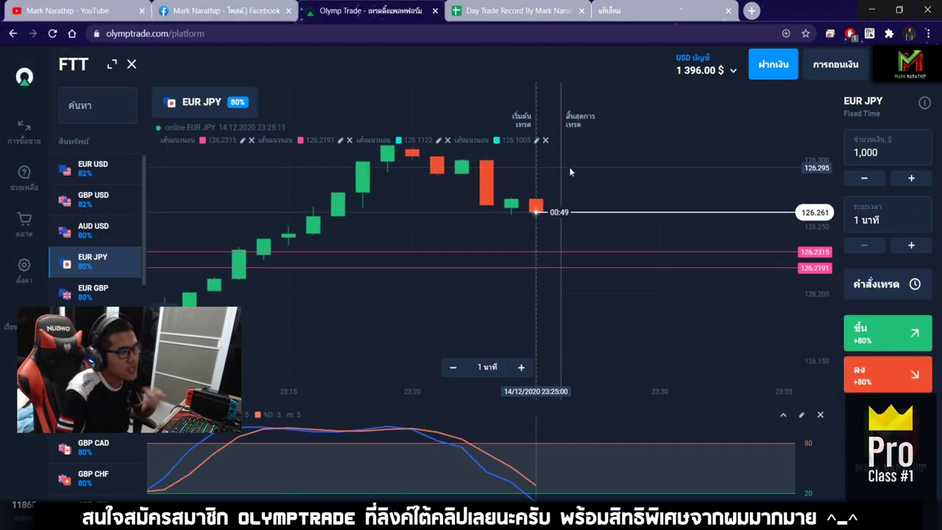
scroll(571, 192, down, 4)
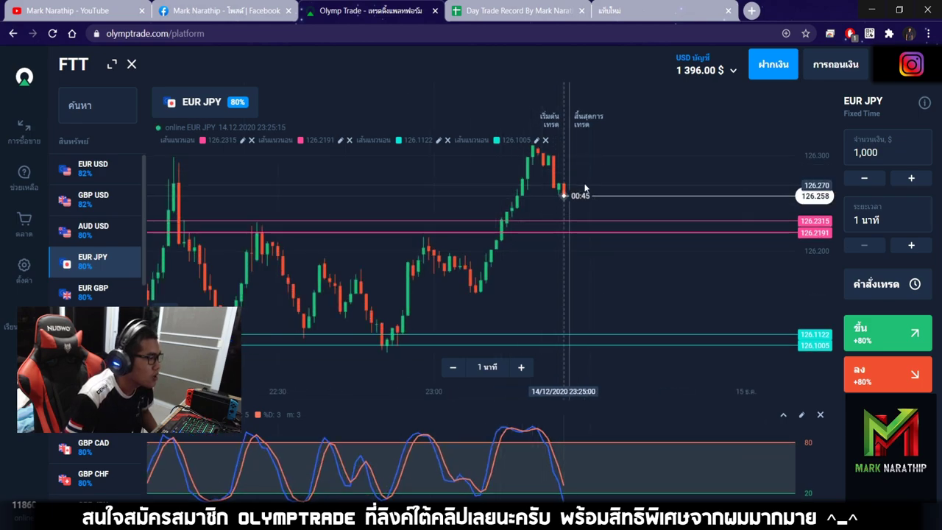
drag(583, 191, 575, 164)
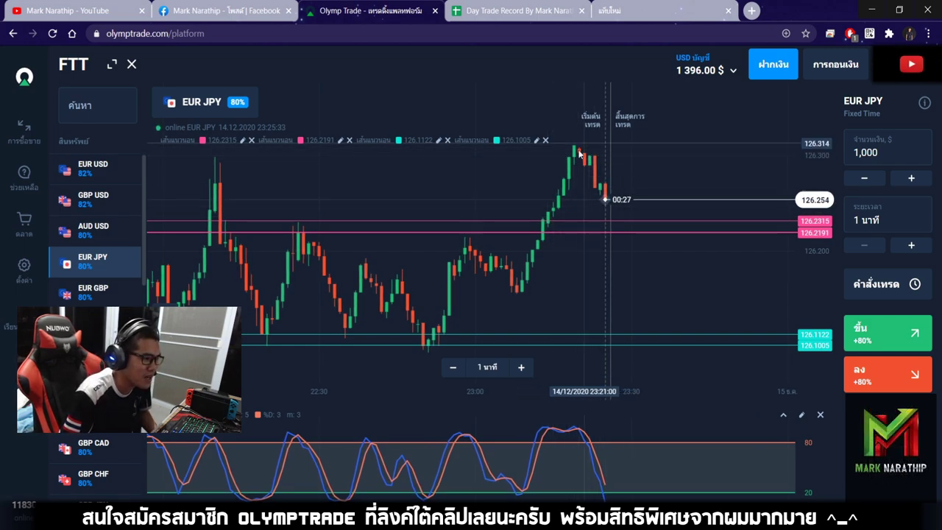
scroll(611, 207, up, 3)
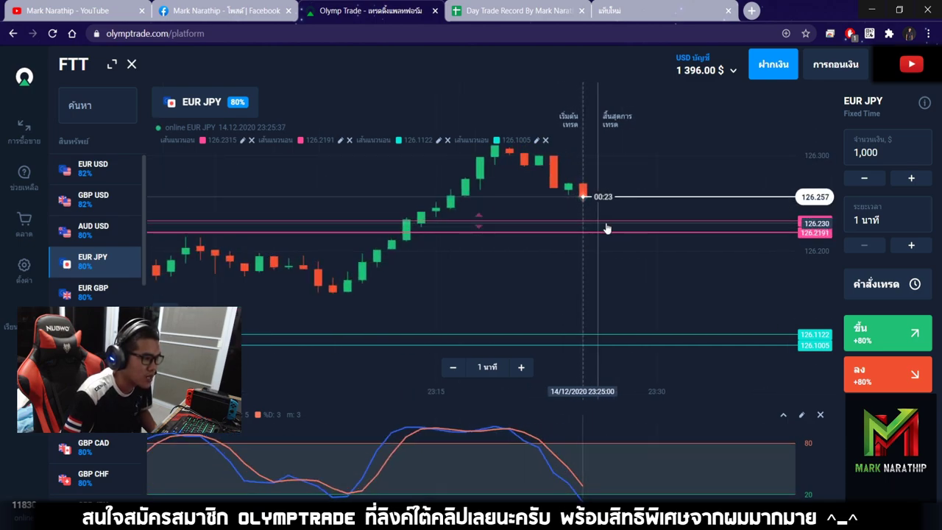
scroll(600, 243, up, 2)
scroll(607, 206, down, 1)
scroll(616, 198, down, 4)
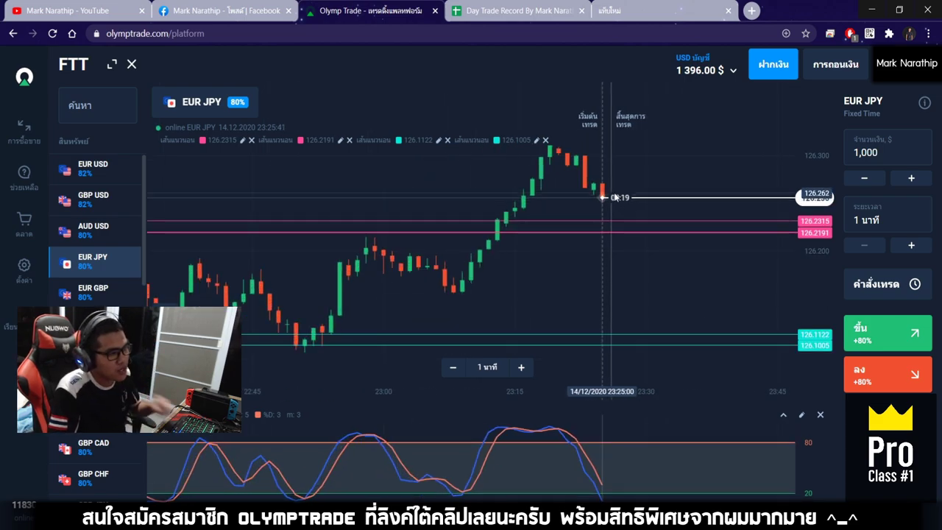
Step: Compare the current EUR JPY price with earlier swings and open a 1-minute down trade of $1,000
drag(615, 198, 689, 177)
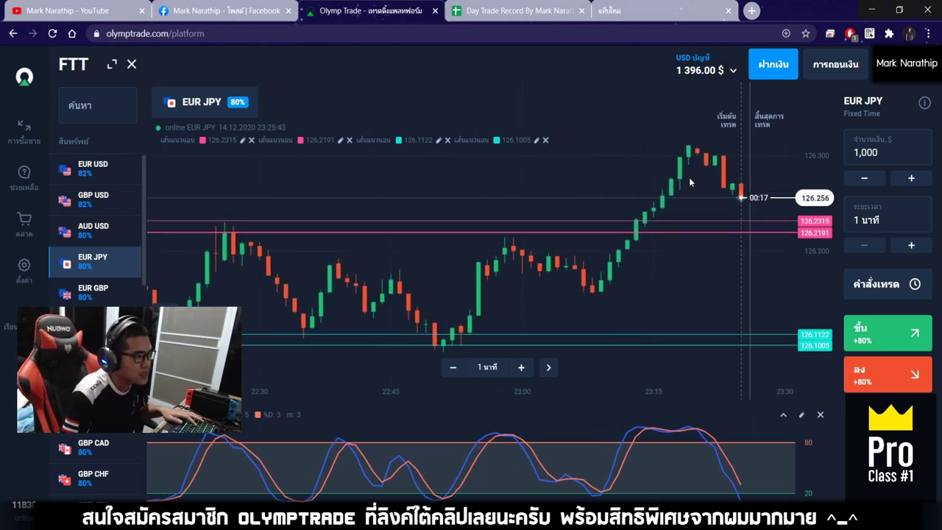
scroll(654, 171, down, 2)
scroll(652, 170, up, 3)
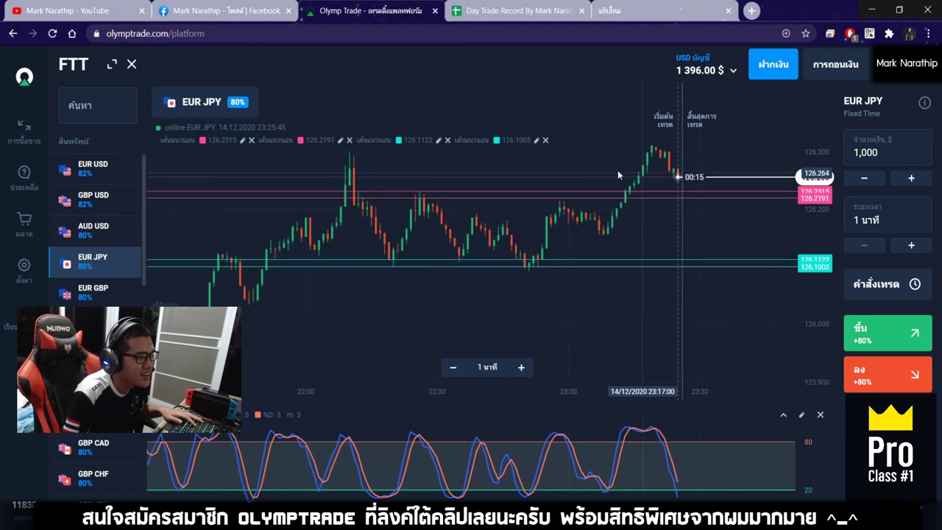
scroll(655, 168, up, 3)
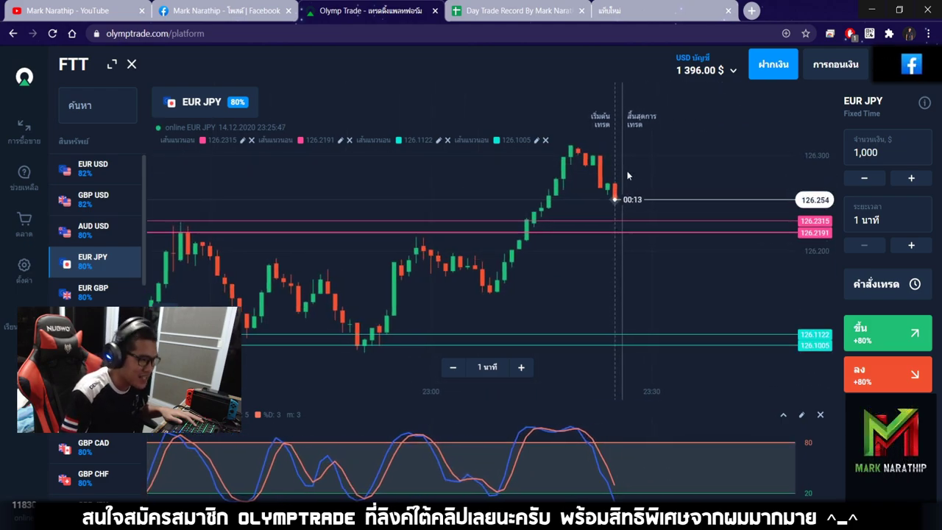
scroll(629, 168, up, 2)
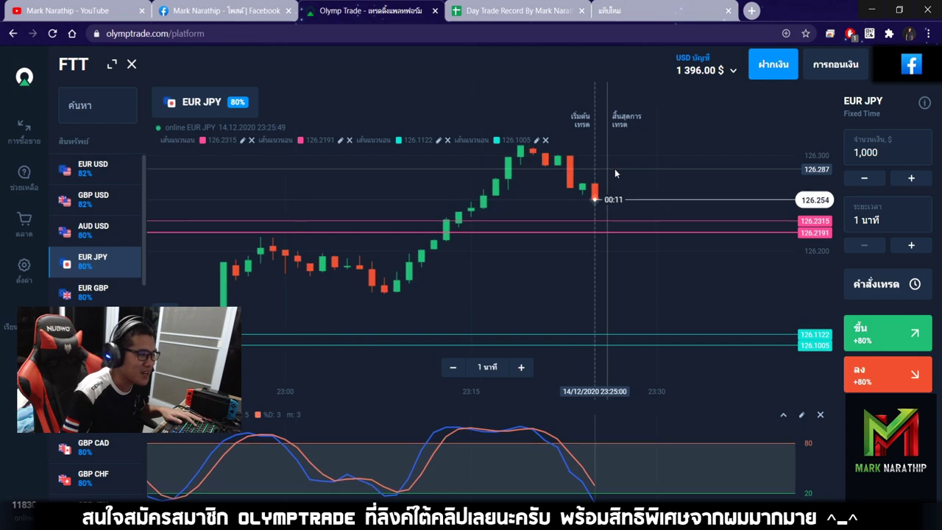
scroll(622, 177, up, 4)
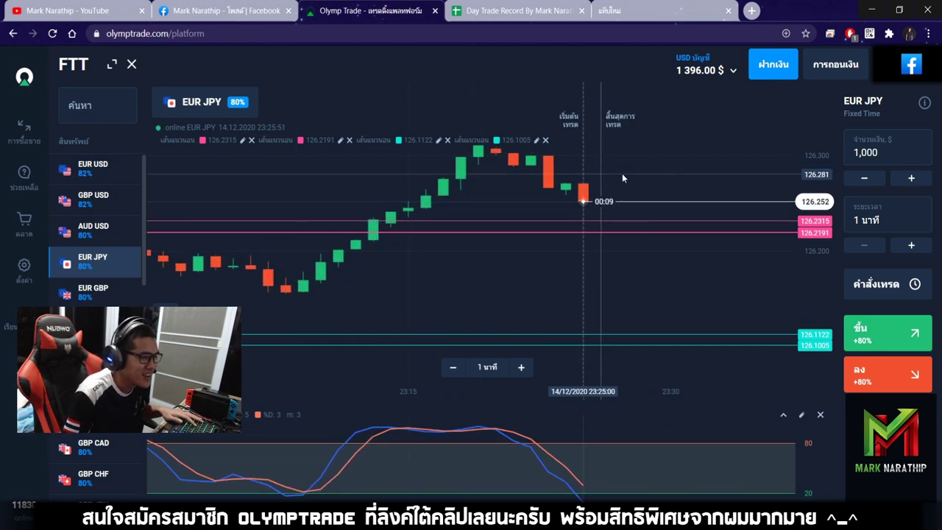
scroll(622, 177, down, 2)
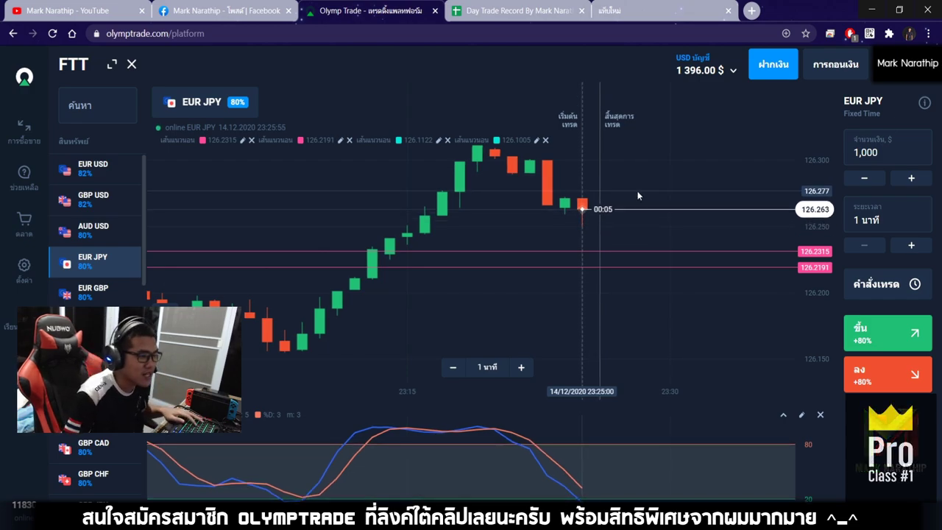
scroll(638, 193, down, 4)
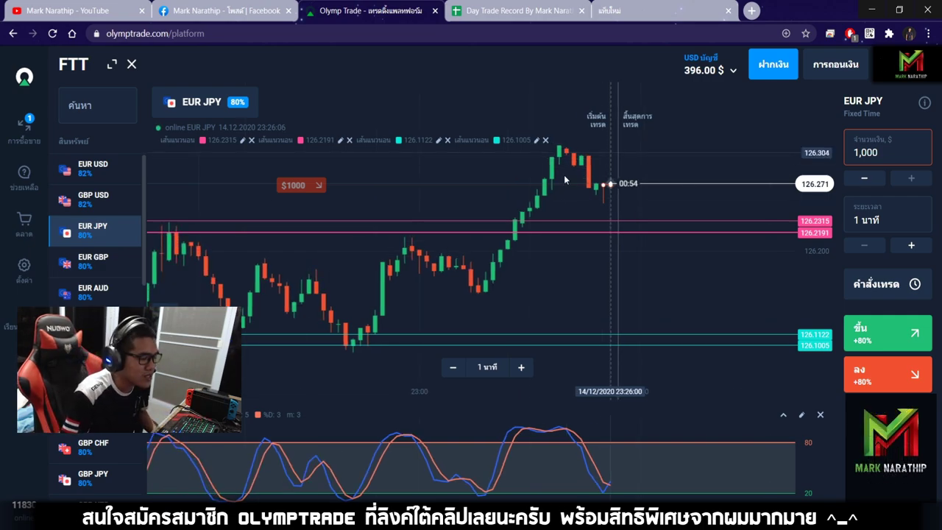
Step: Follow the EUR JPY price against the open $1,000 down trade's entry level until expiry
scroll(572, 200, down, 2)
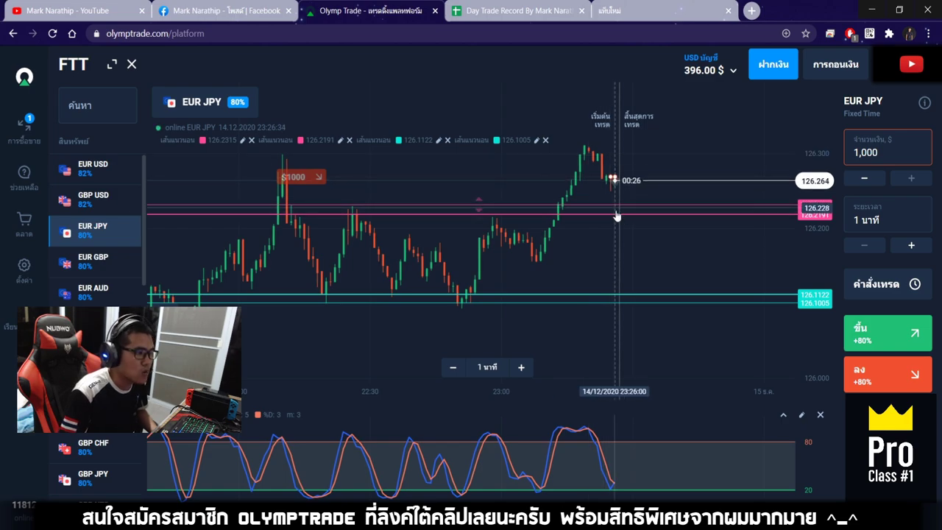
scroll(616, 210, up, 3)
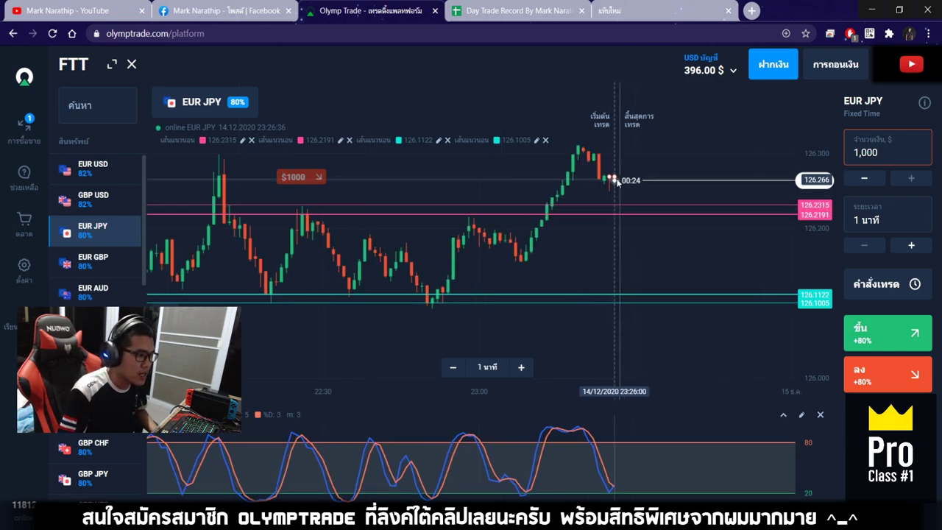
scroll(633, 187, up, 2)
scroll(629, 184, up, 3)
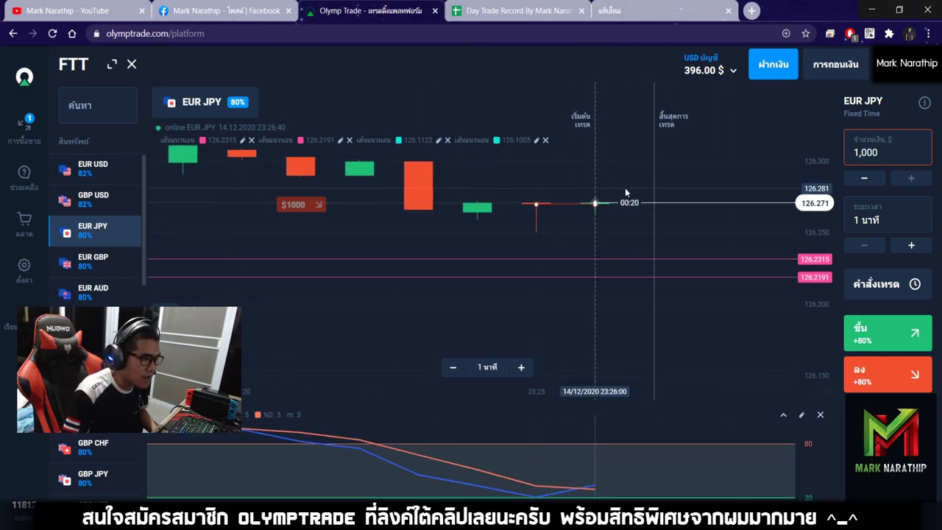
scroll(625, 190, up, 3)
scroll(638, 199, down, 5)
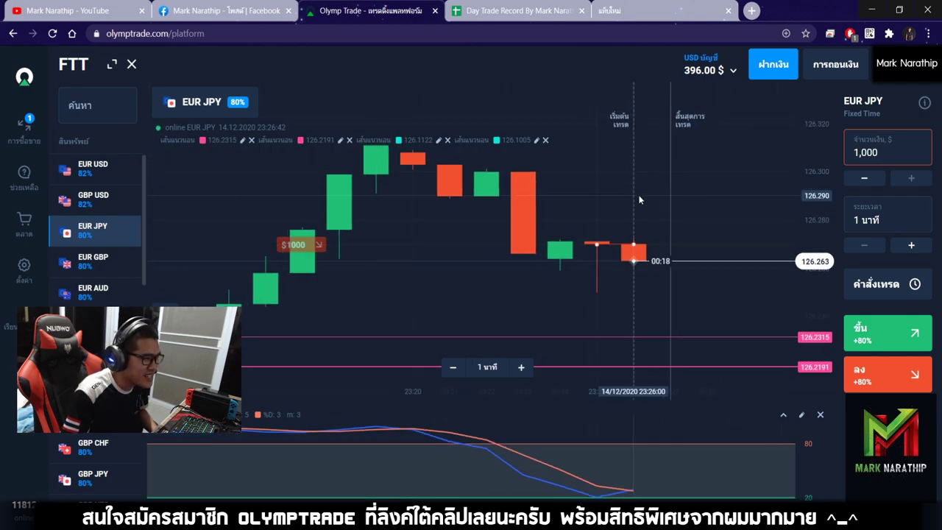
scroll(628, 199, up, 3)
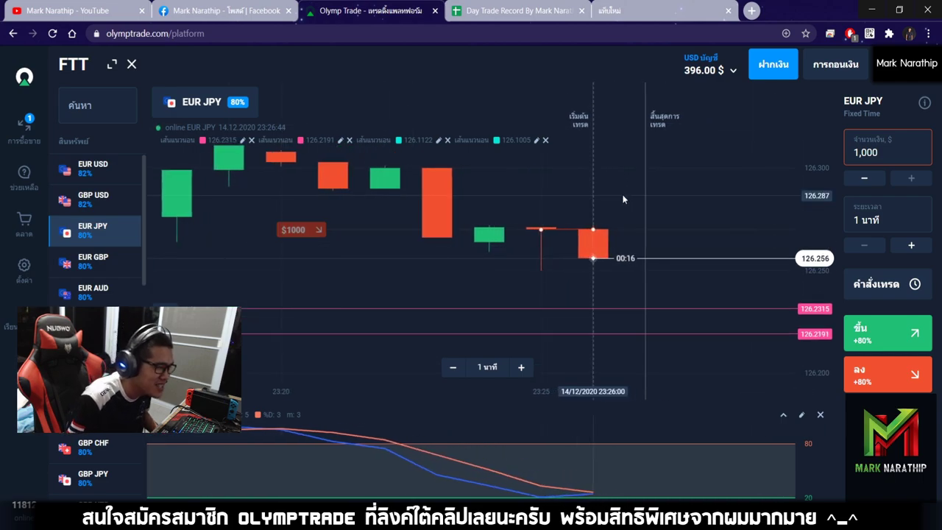
scroll(623, 195, up, 1)
mouse_move(615, 232)
mouse_down()
mouse_move(597, 235)
mouse_move(609, 230)
mouse_up()
scroll(609, 230, down, 1)
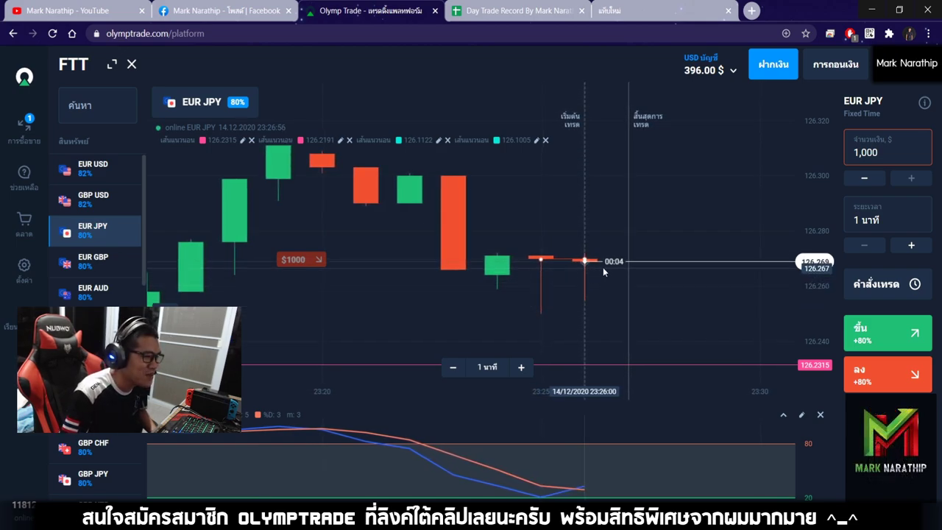
scroll(603, 267, up, 3)
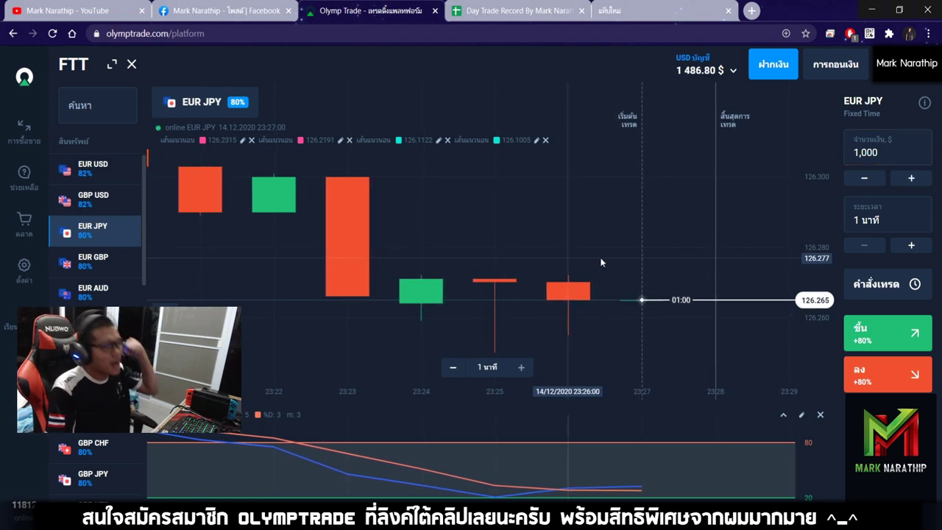
Step: Switch to the Day Trade Record sheet and log trade 4 as a win (ชนะ) with 80% profit
click(508, 10)
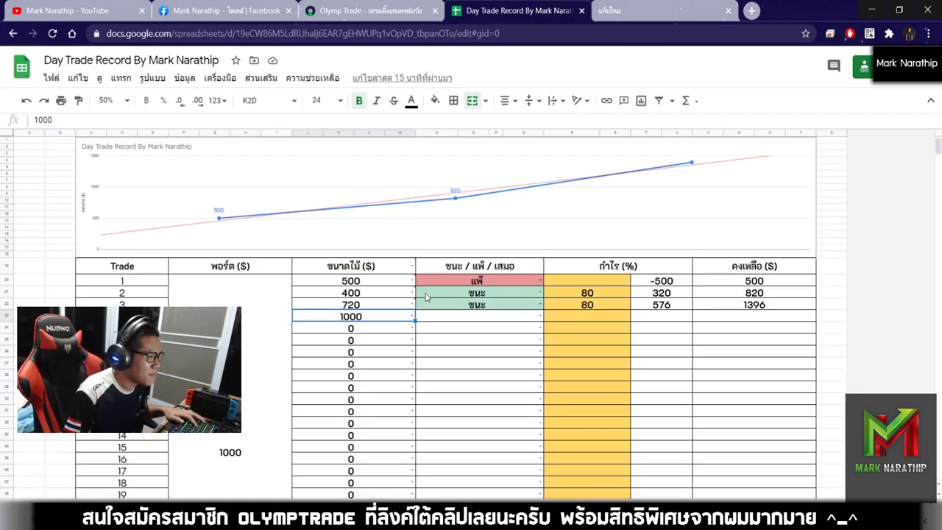
click(531, 318)
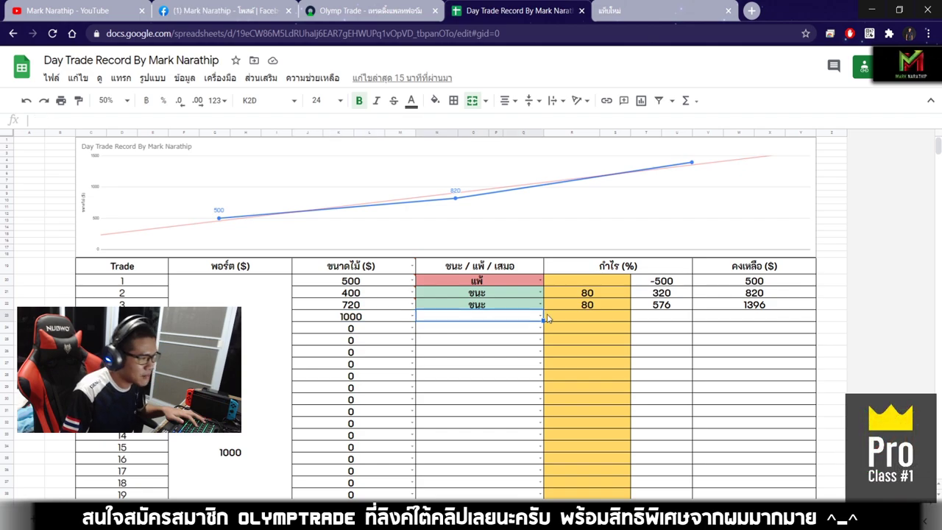
click(541, 316)
click(515, 335)
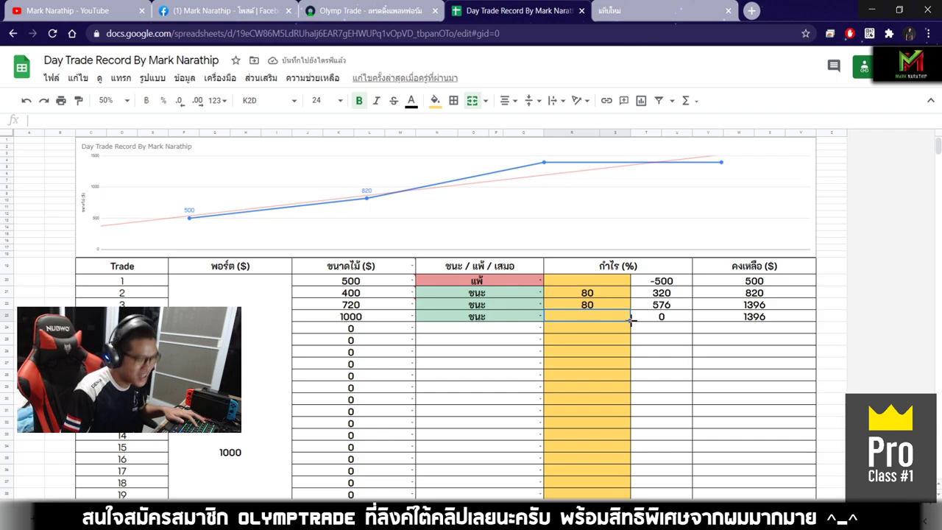
text(80)
key(Return)
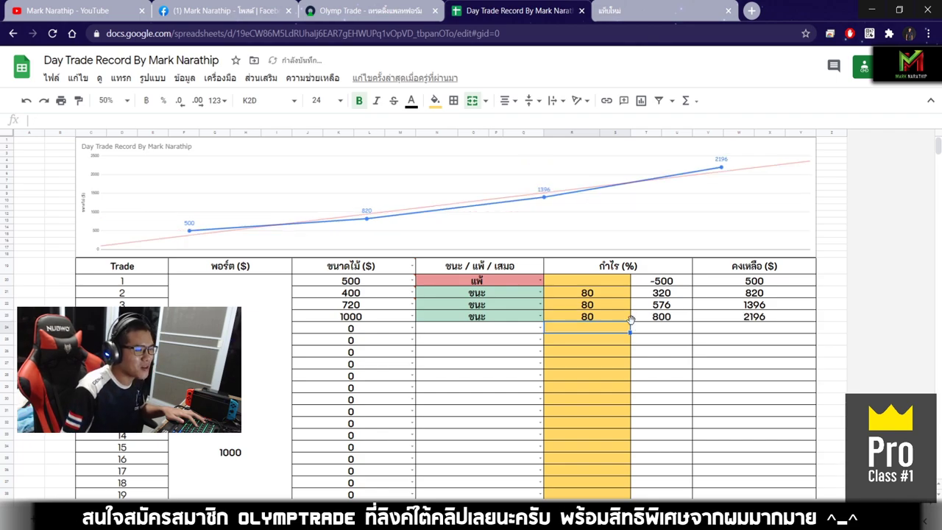
Step: Check trade 4's remaining balance formula and set trade 5's size to 1500
click(763, 319)
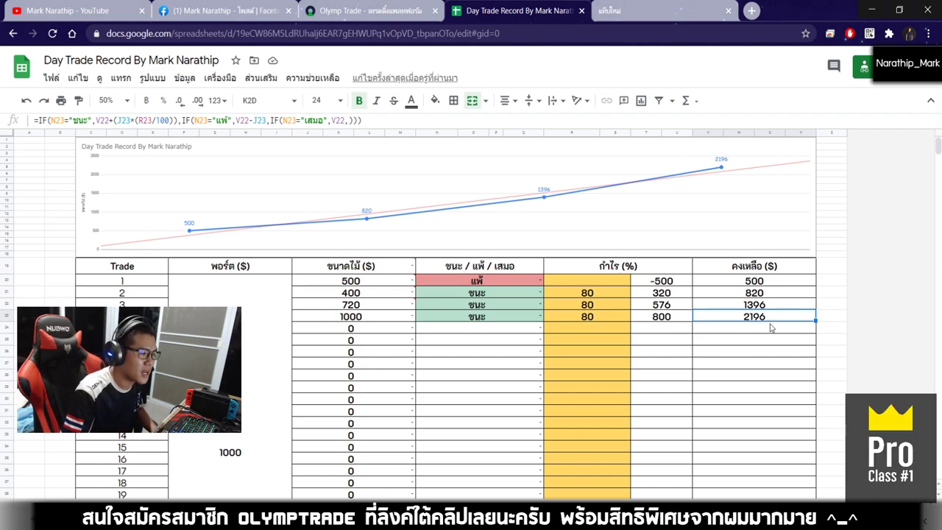
scroll(638, 312, down, 2)
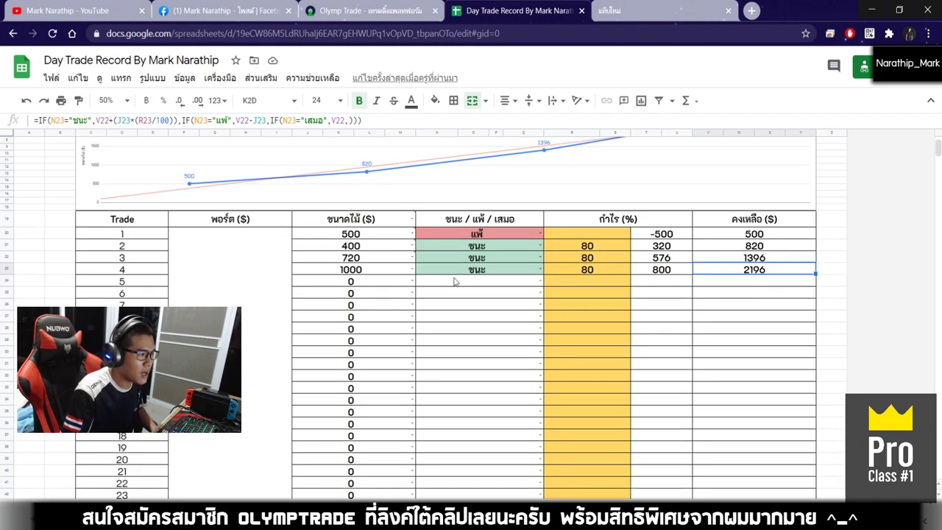
scroll(455, 281, down, 2)
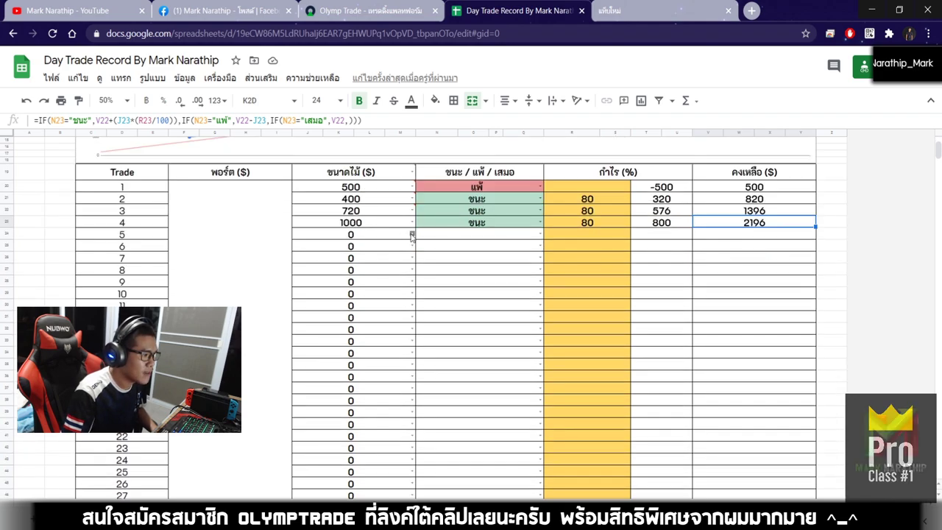
double_click(377, 235)
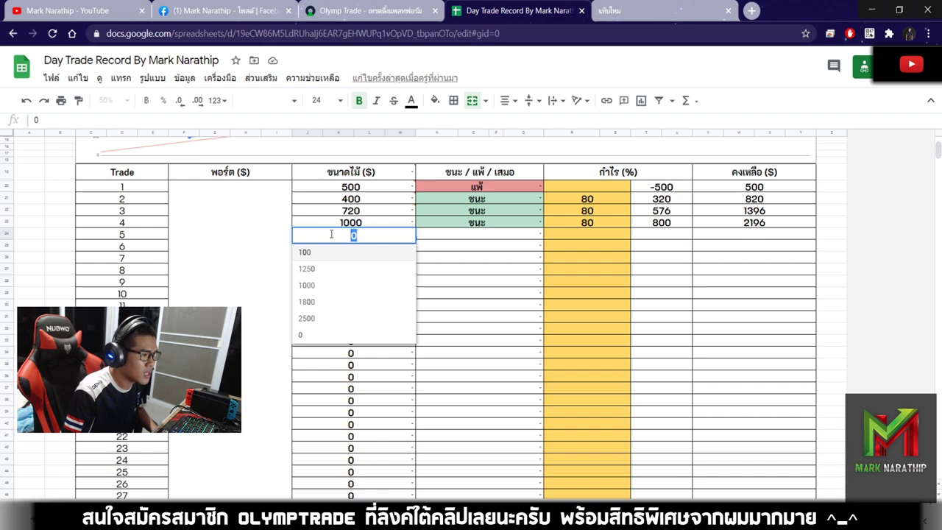
text(15)
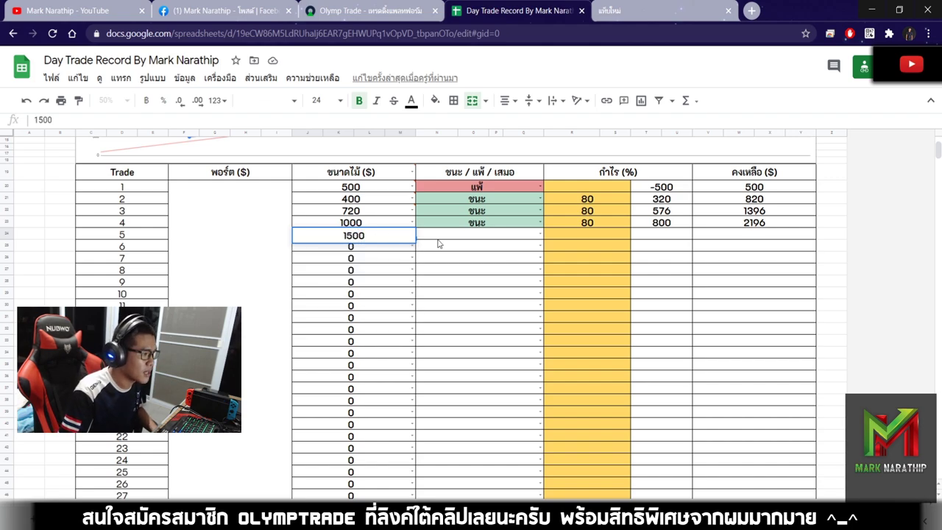
text(00)
key(Tab)
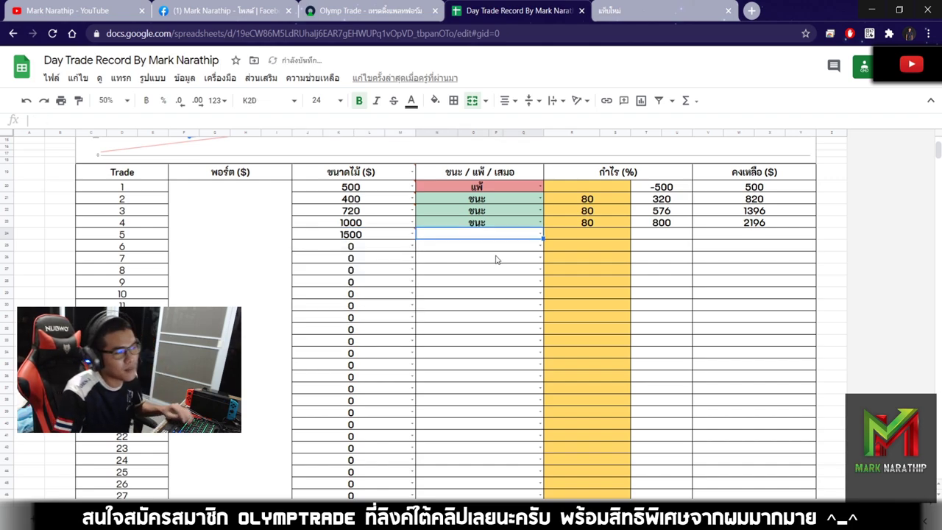
scroll(496, 259, up, 3)
click(557, 309)
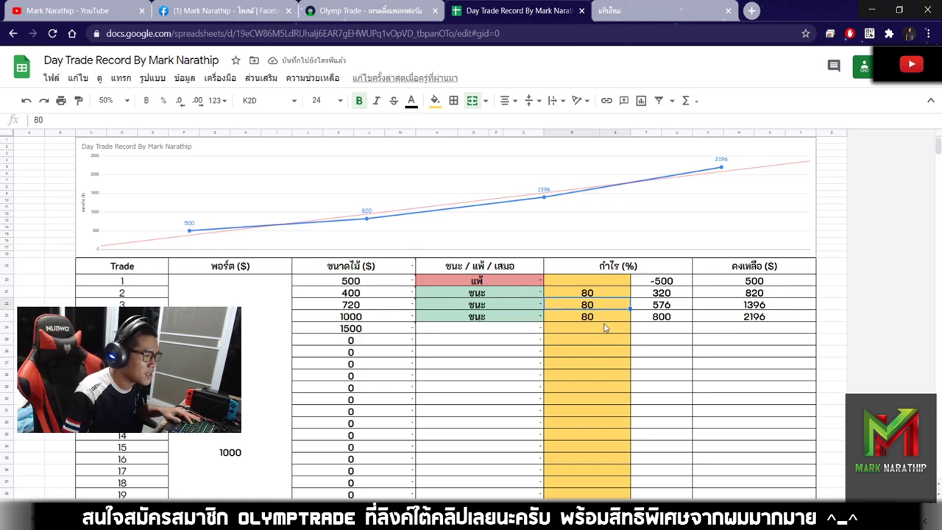
click(522, 331)
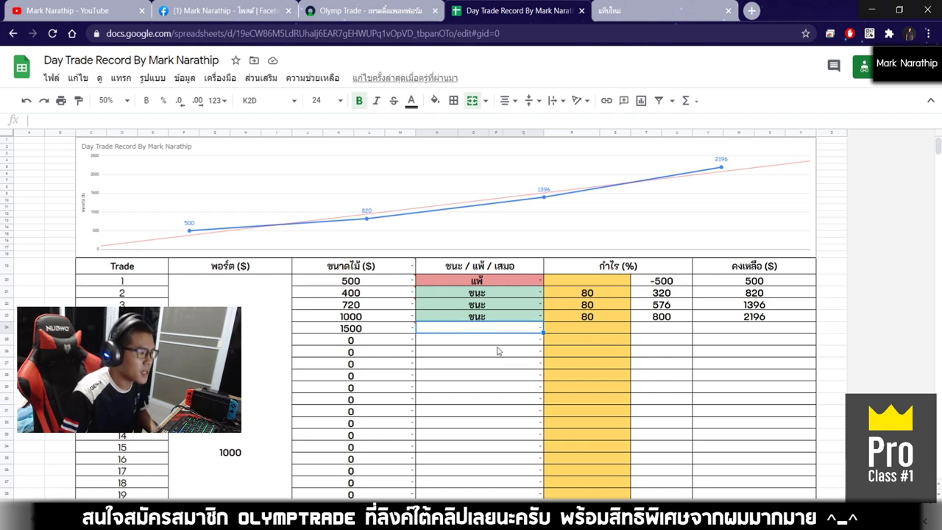
click(563, 331)
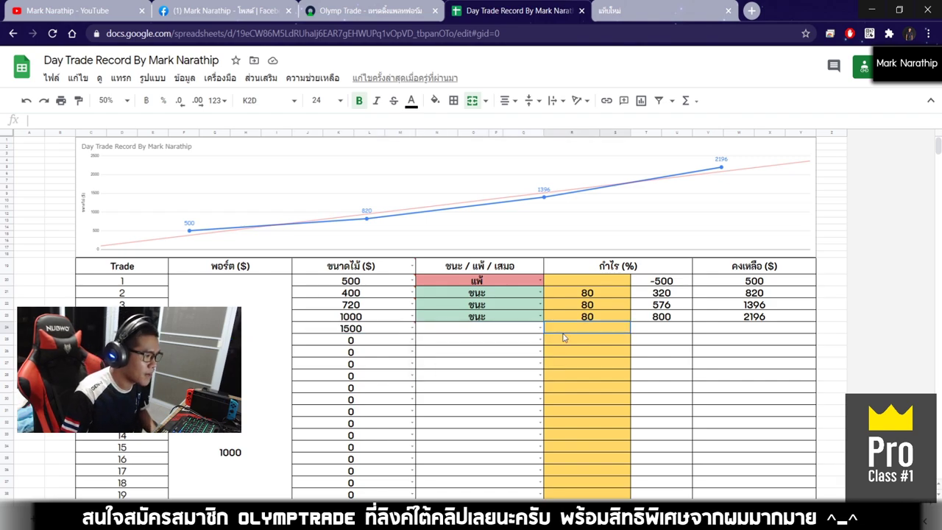
click(488, 331)
Step: Switch to Olymp Trade and open a 1-minute up trade of $1,500 on EUR GBP
click(382, 15)
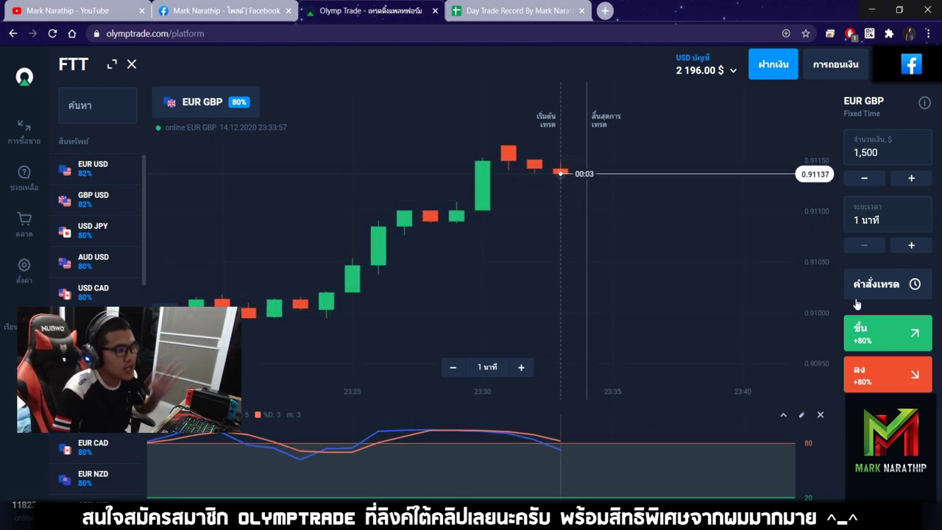
click(871, 332)
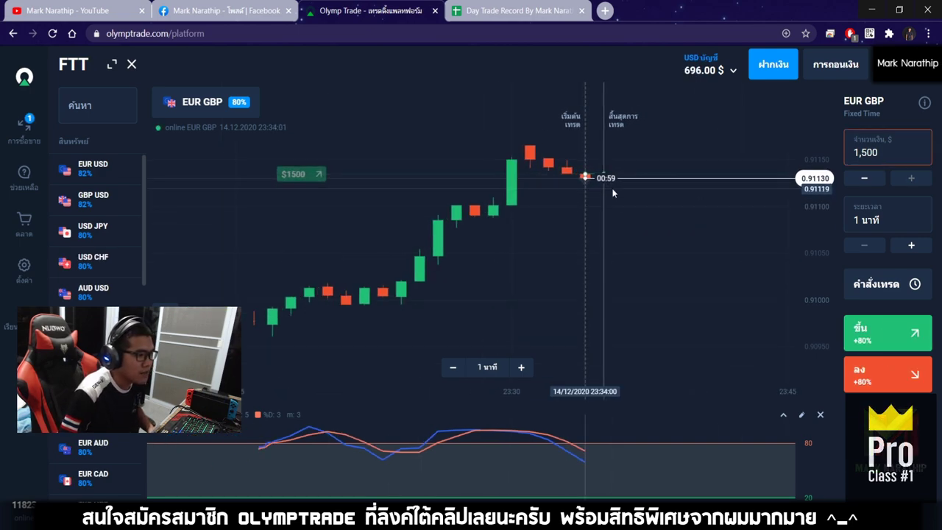
Step: Compare the open EUR GBP up trade's entry level with the recent candles and the wider uptrend
scroll(591, 184, down, 2)
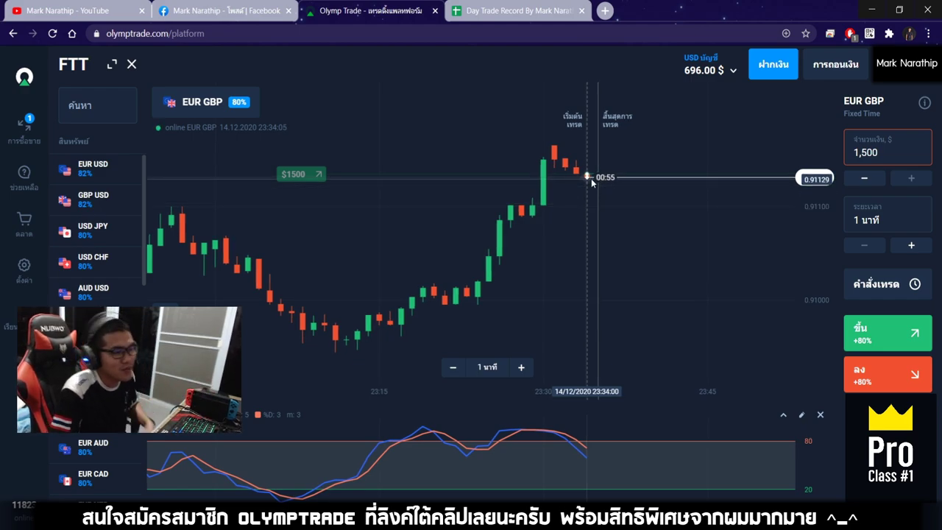
scroll(592, 182, down, 2)
scroll(593, 186, down, 1)
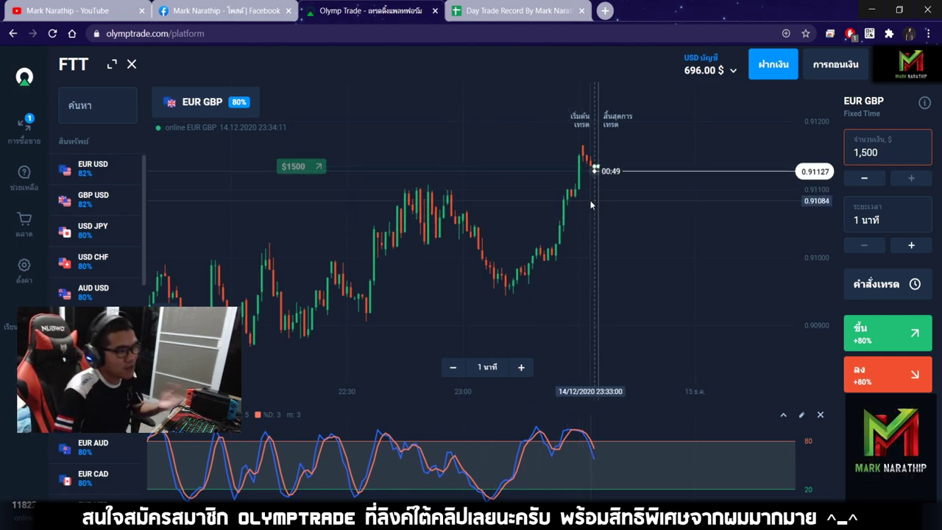
scroll(590, 204, down, 2)
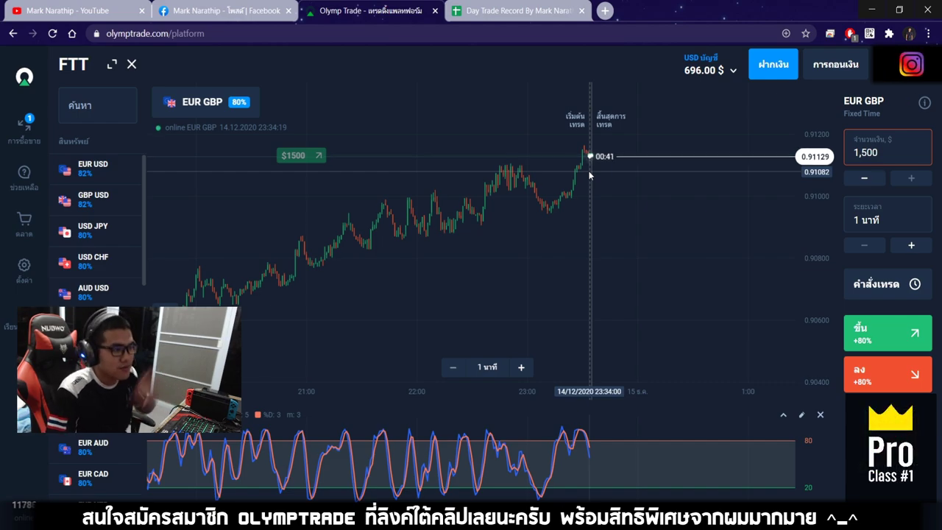
scroll(588, 169, up, 5)
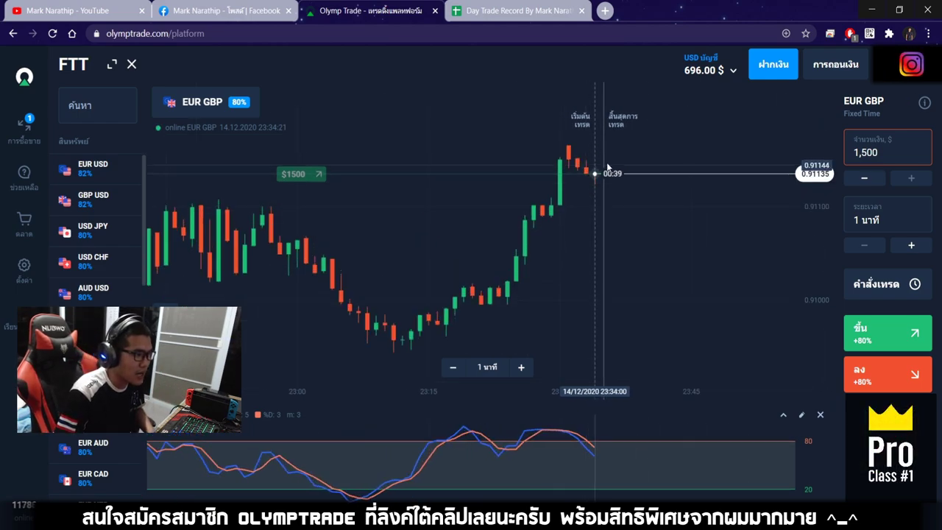
scroll(611, 173, up, 6)
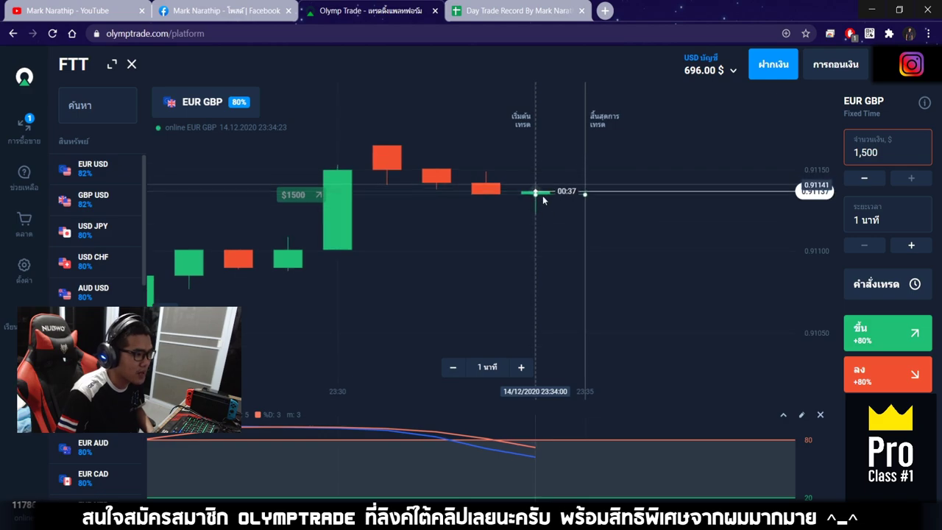
scroll(557, 218, down, 10)
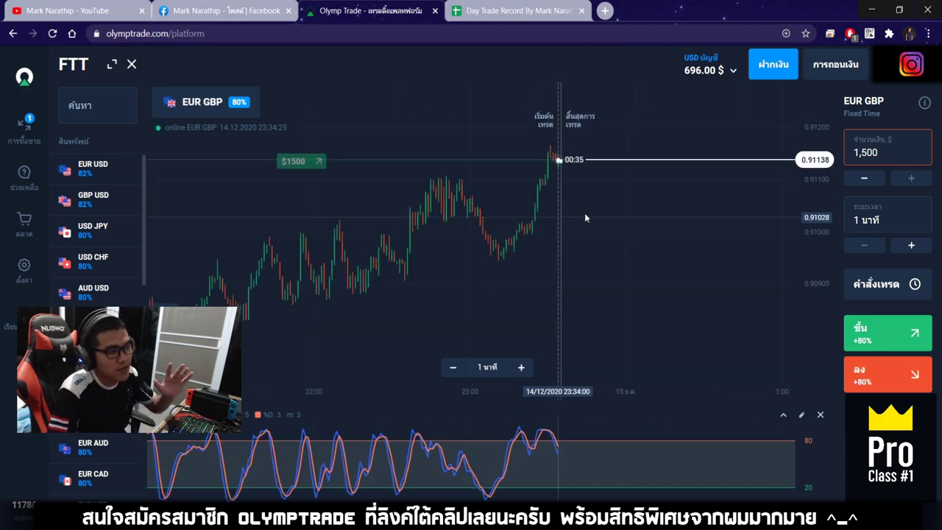
scroll(610, 206, down, 3)
scroll(629, 201, down, 3)
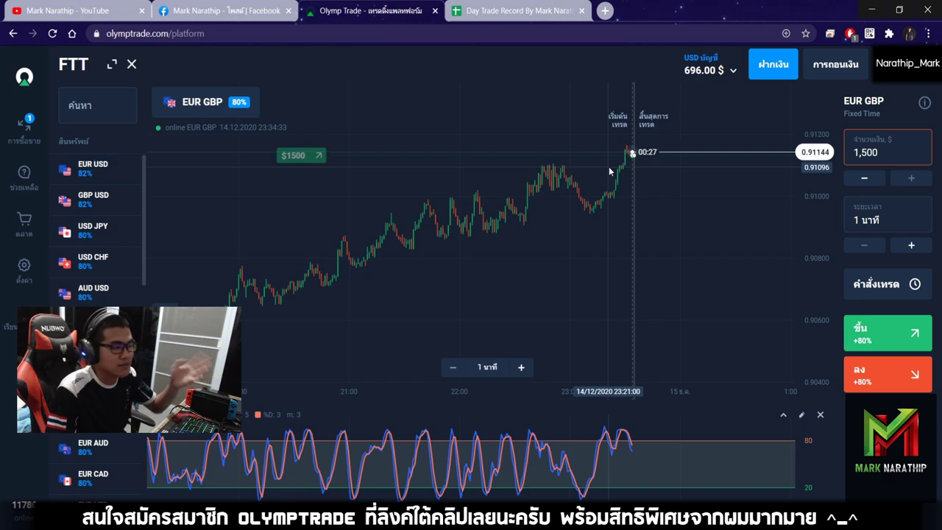
Step: Draw two horizontal lines on the EUR GBP chart at the earlier swing high, at 0.911070 and 0.910966
scroll(615, 167, up, 2)
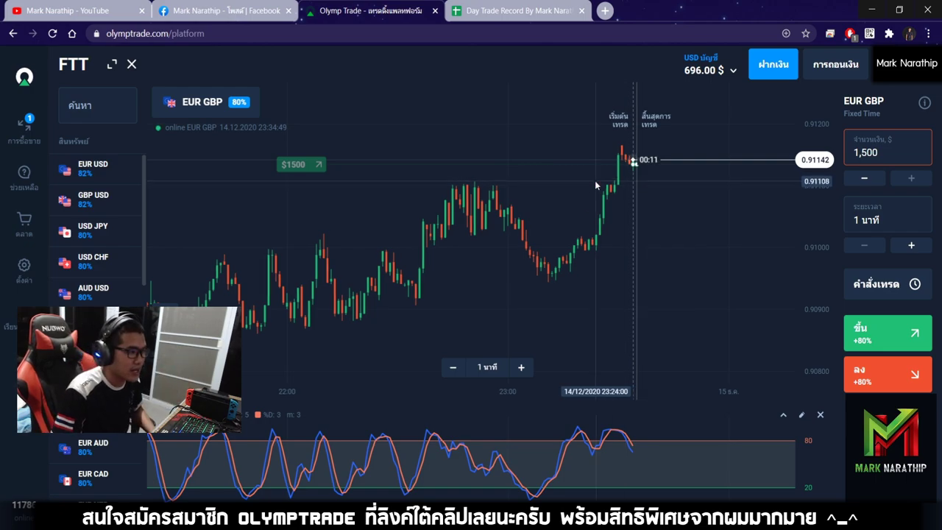
scroll(554, 190, up, 3)
click(170, 366)
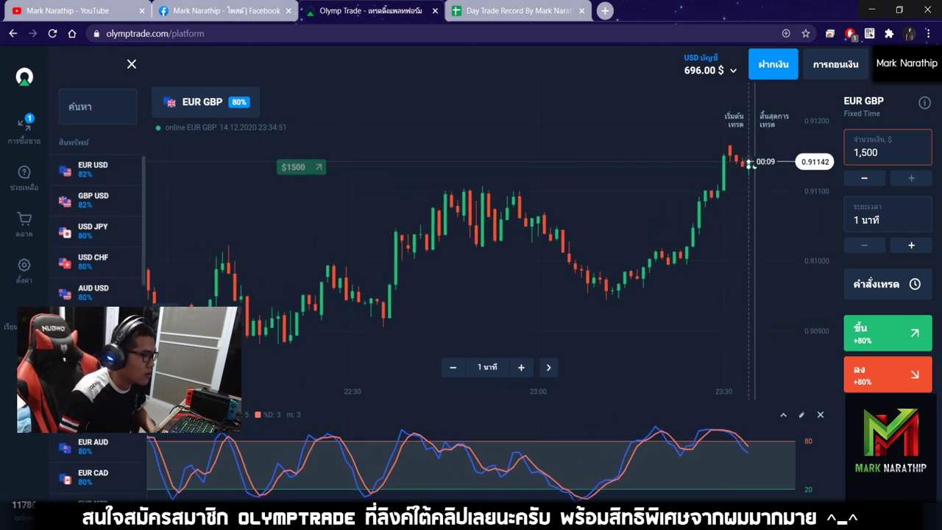
scroll(95, 269, down, 4)
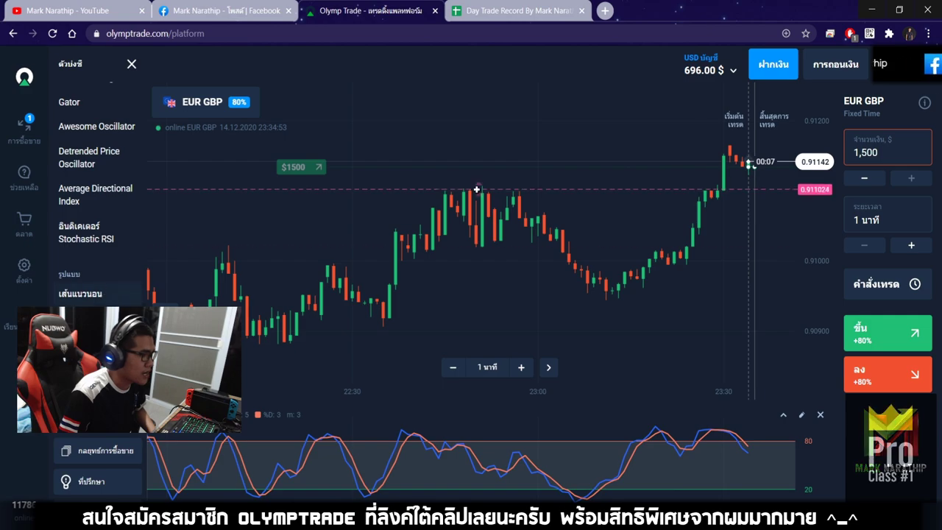
scroll(522, 144, up, 5)
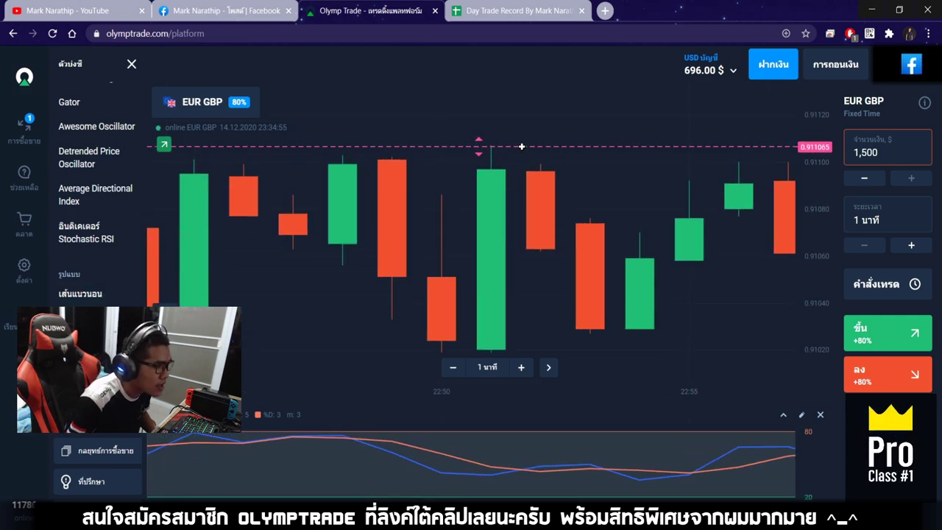
click(518, 145)
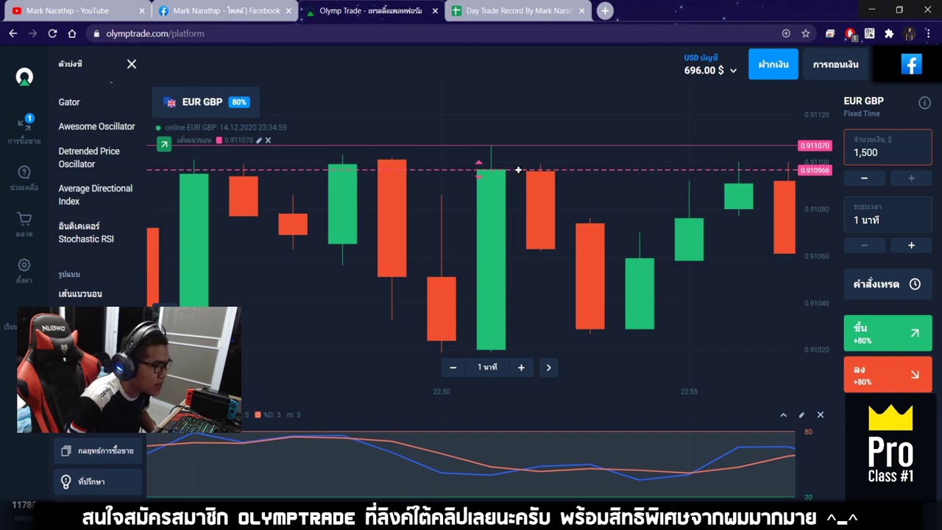
click(517, 170)
scroll(640, 261, down, 10)
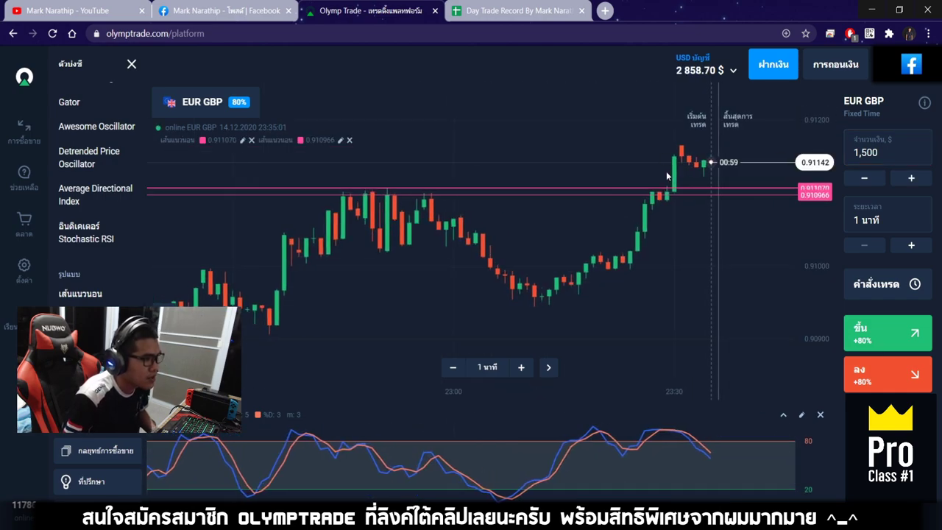
Step: Switch to the Day Trade Record sheet and log trade 5 as a win (ชนะ) with 80% profit
click(498, 11)
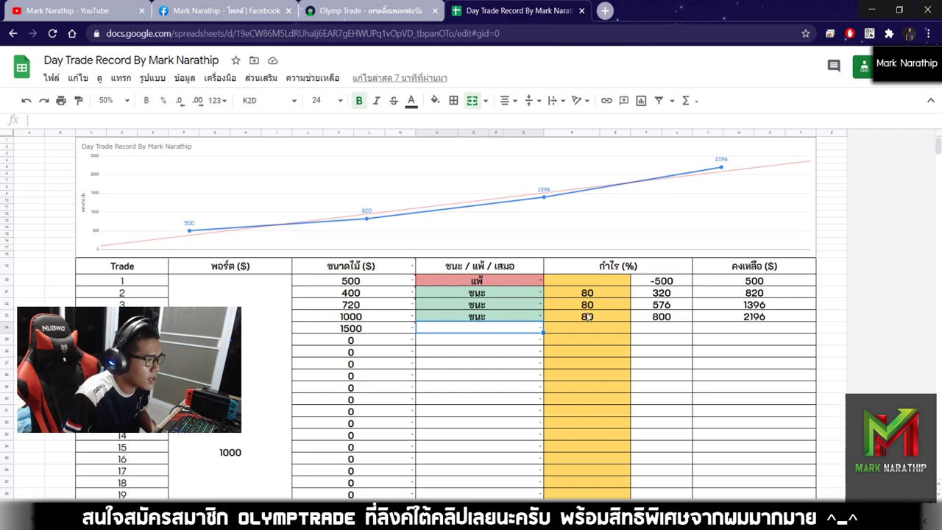
click(540, 328)
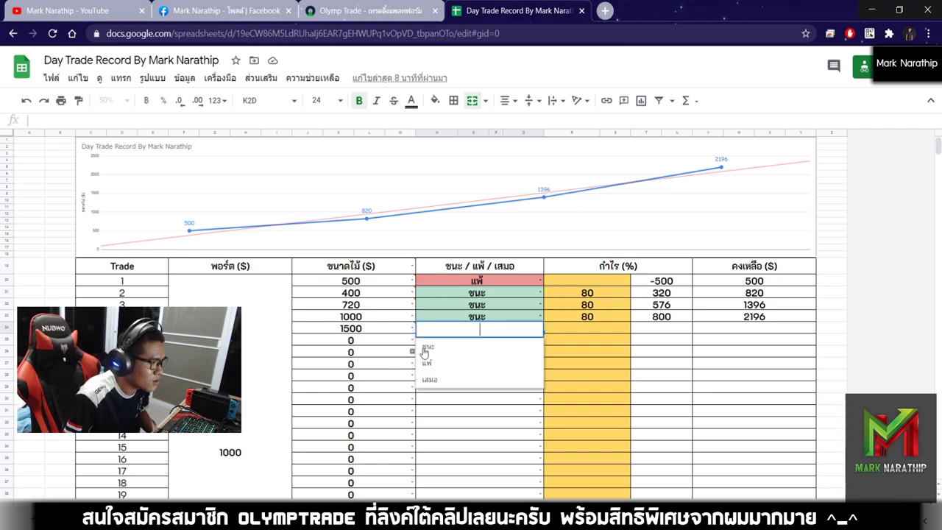
click(441, 353)
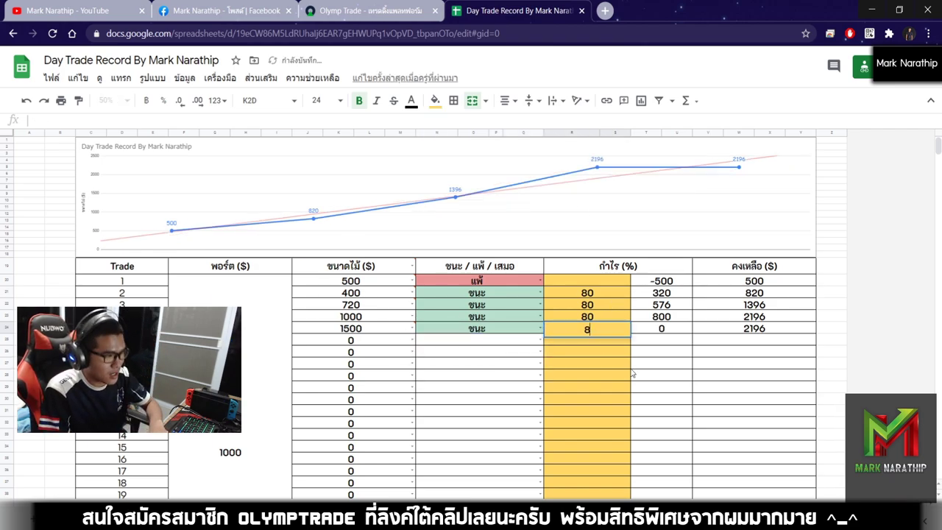
click(598, 368)
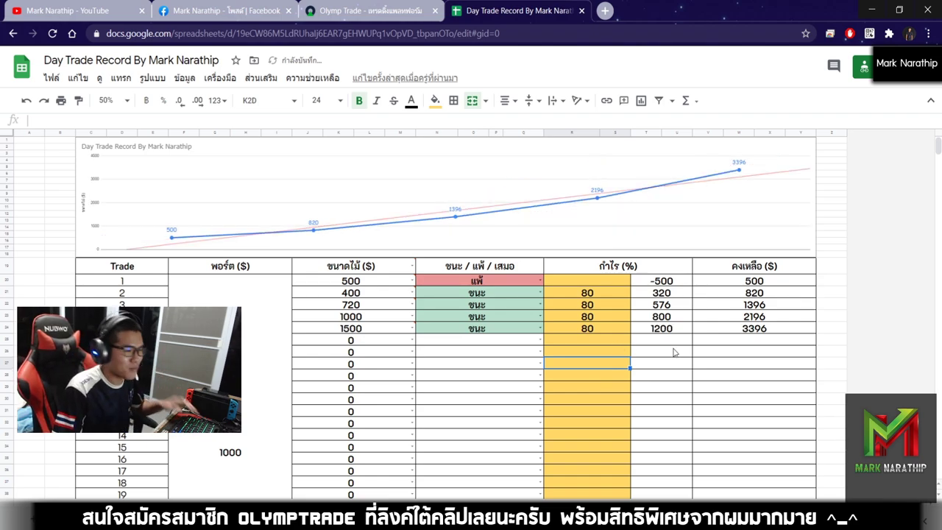
Step: Set the trade size (ขนาดไม้) of trade 6 to 500 in the Day Trade Record sheet
click(717, 354)
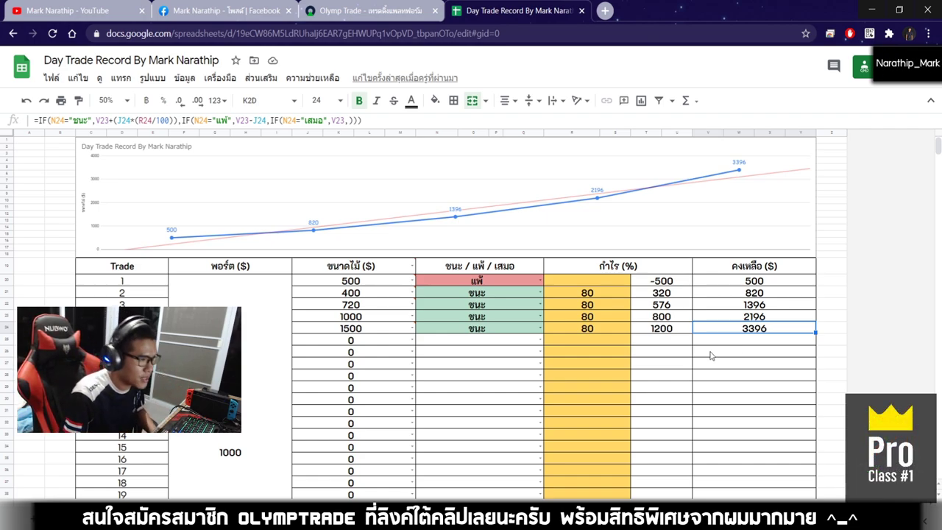
click(413, 341)
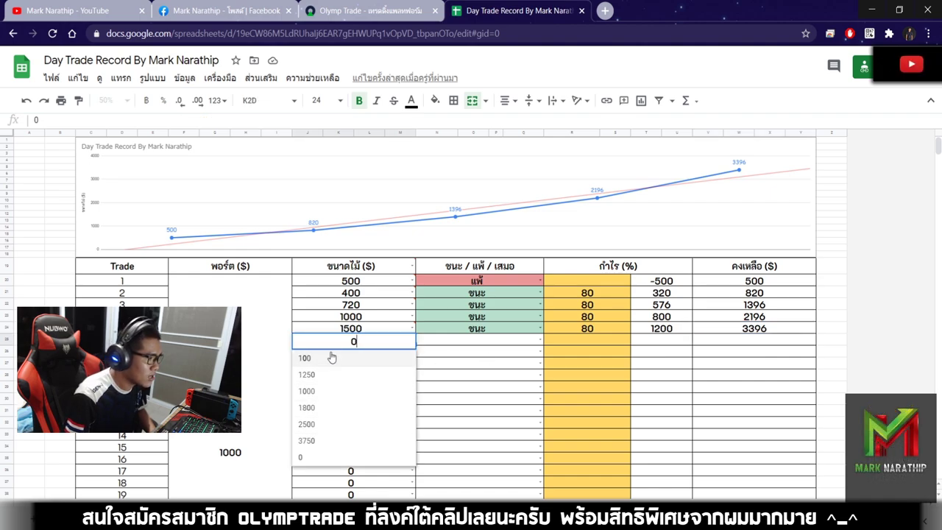
text(500)
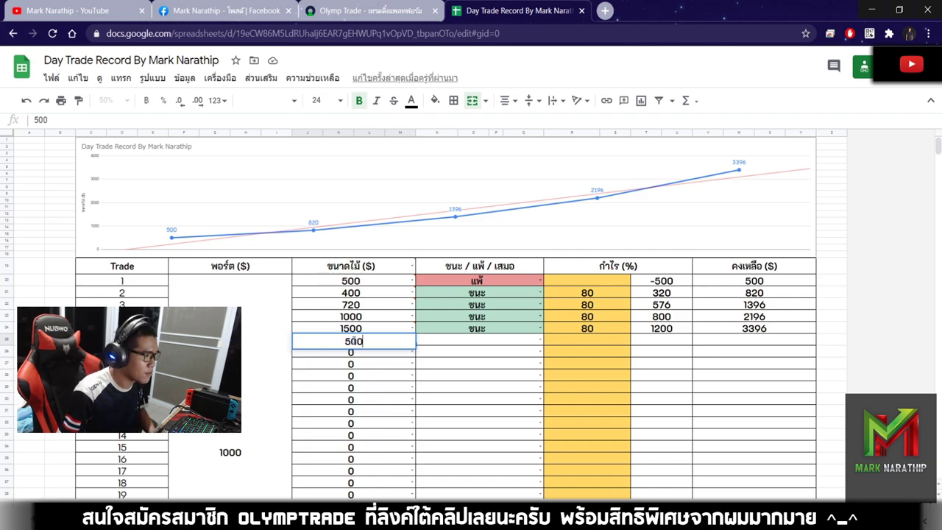
click(454, 349)
click(703, 347)
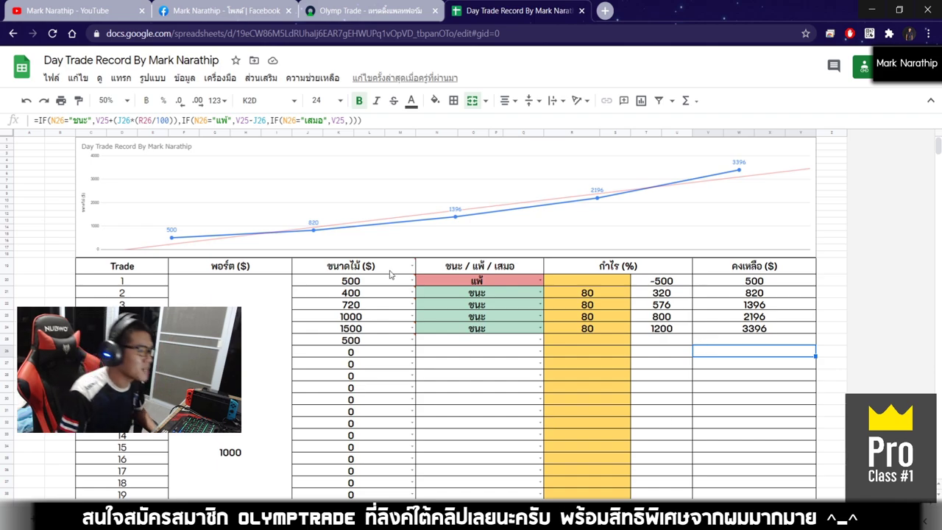
Step: Switch to Olymp Trade and examine the EUR GBP pullback against the two horizontal lines and the wider uptrend
click(370, 10)
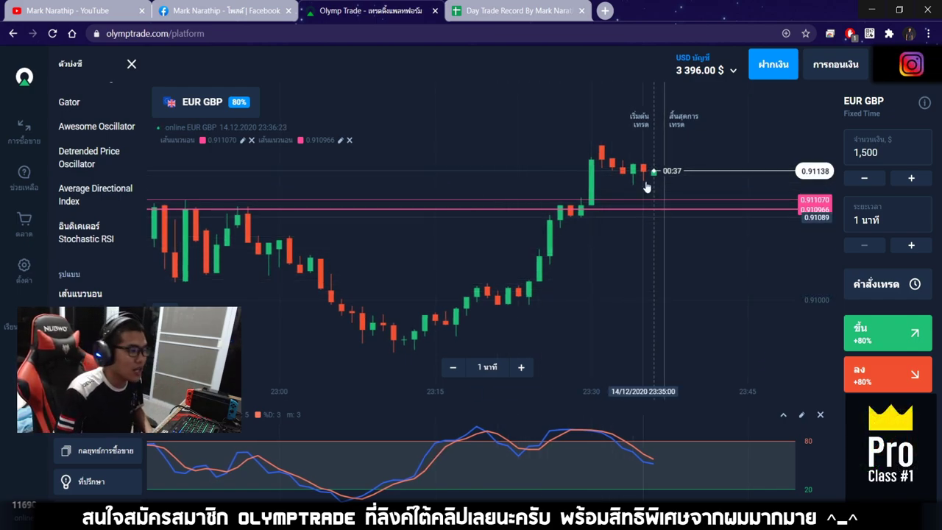
scroll(562, 166, up, 3)
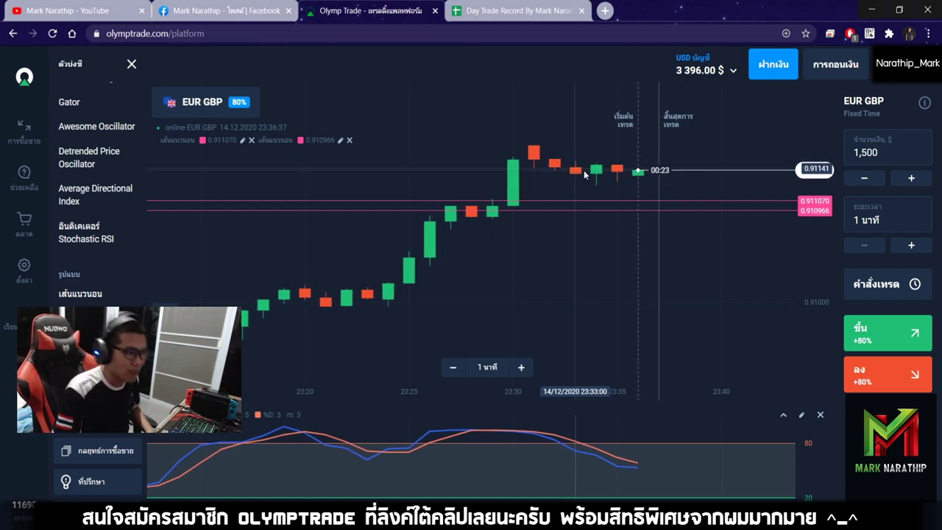
scroll(589, 170, down, 5)
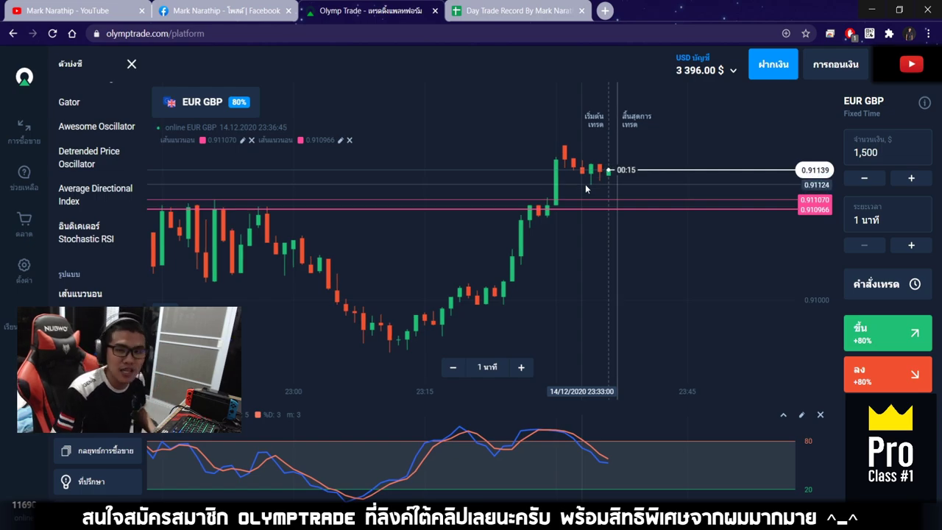
scroll(581, 189, down, 5)
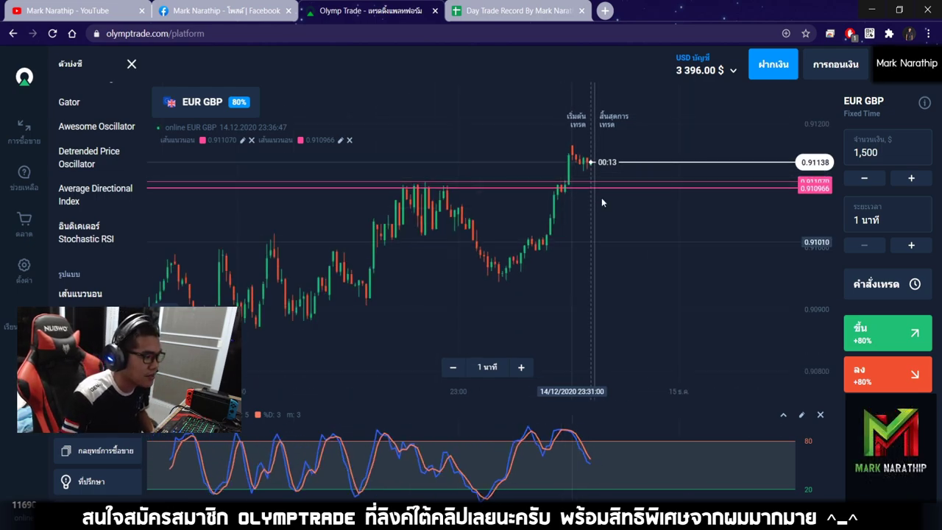
scroll(563, 209, down, 3)
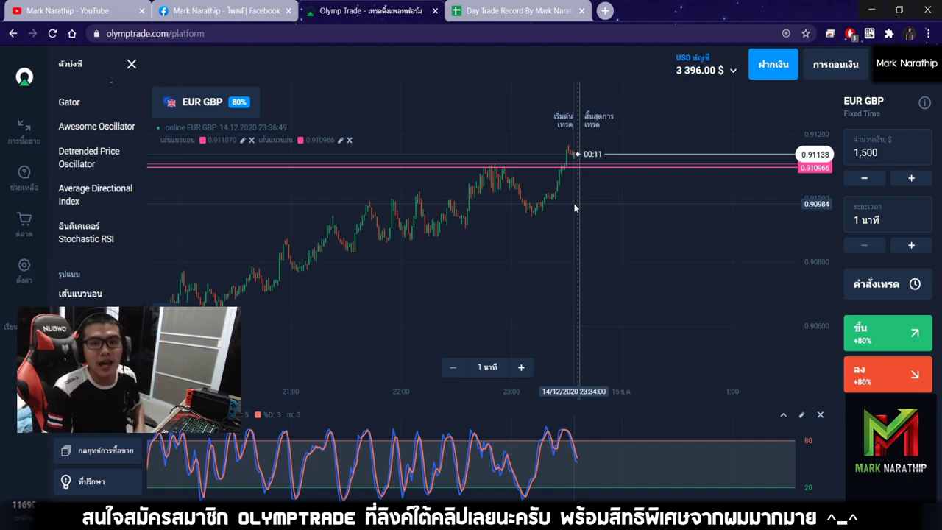
scroll(560, 239, up, 4)
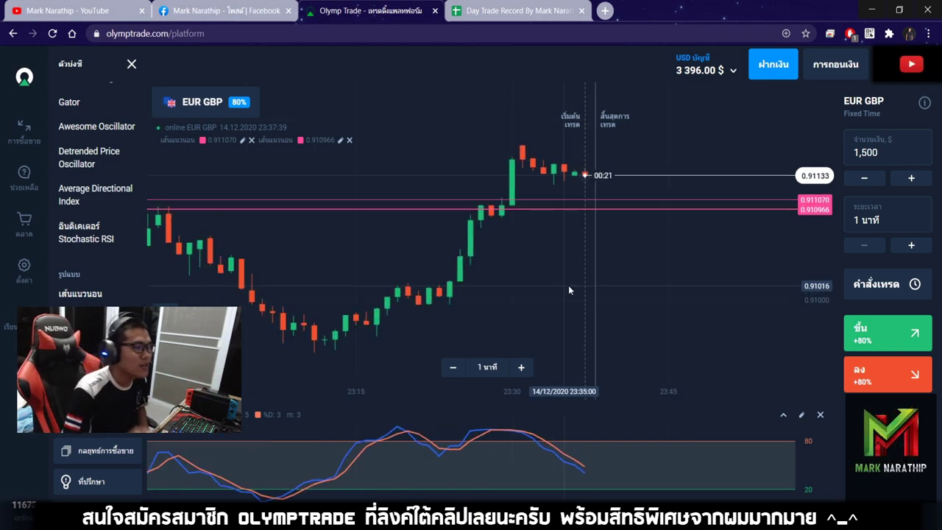
Step: Check the planned size in the record sheet, then open a 1-minute up trade of $500 on EUR GBP in Olymp Trade
click(499, 11)
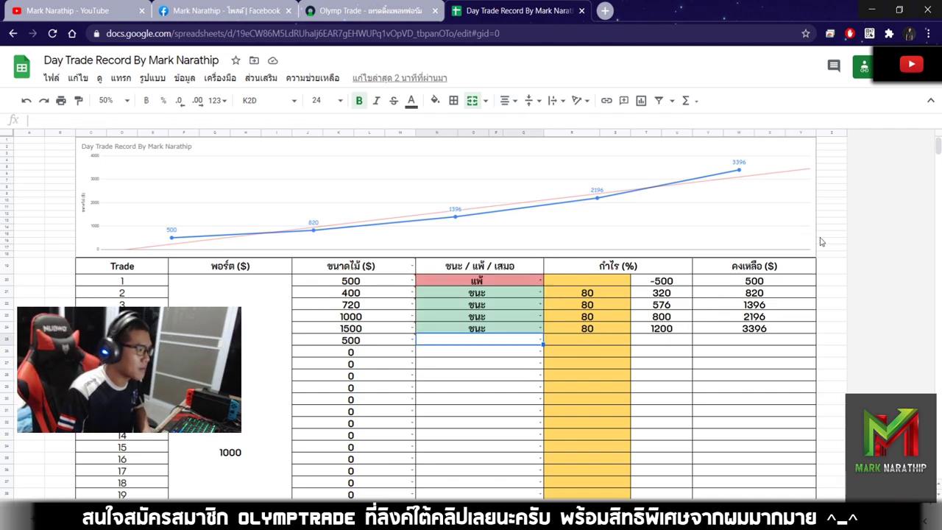
click(368, 11)
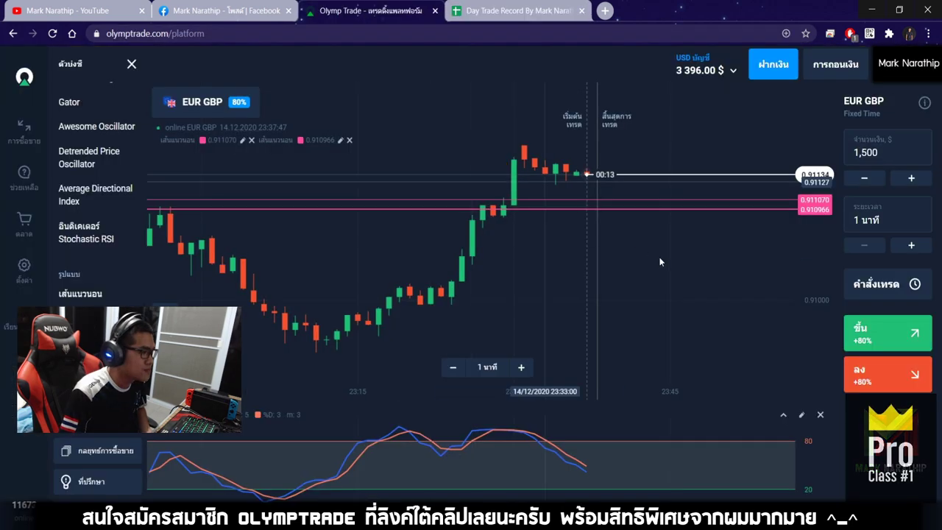
scroll(640, 266, down, 5)
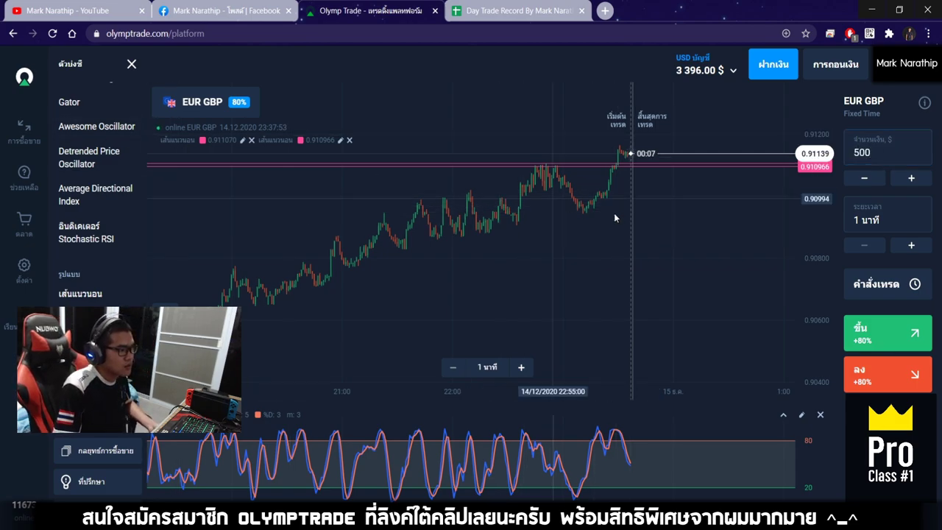
scroll(617, 212, up, 2)
scroll(620, 211, up, 4)
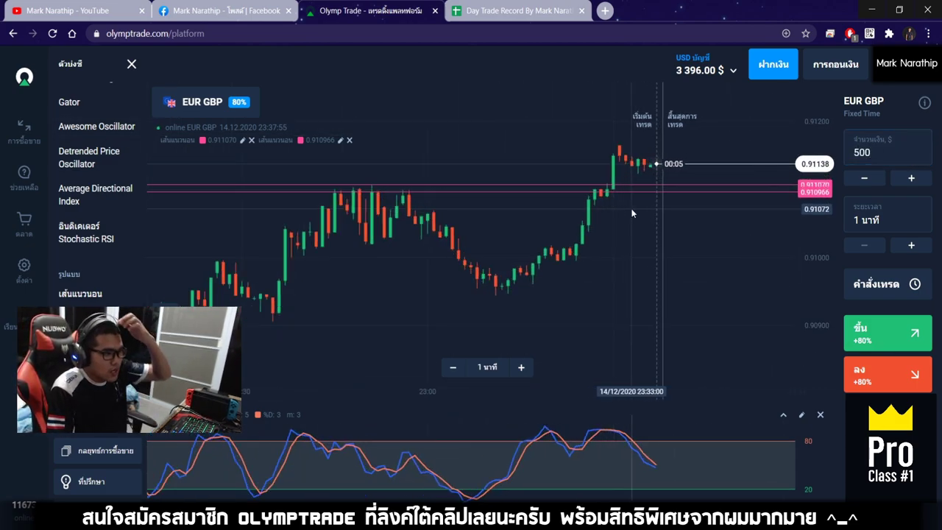
scroll(638, 211, up, 3)
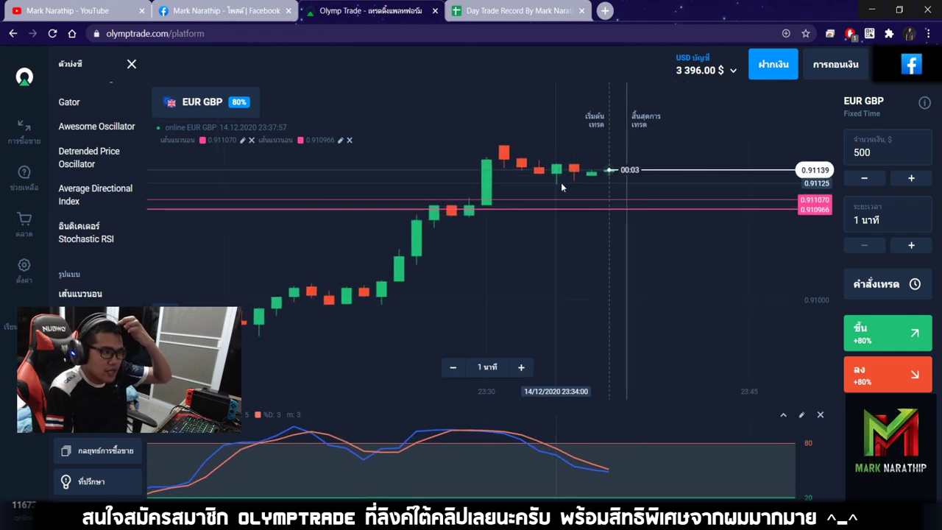
Step: Follow the price against the entry level of the open $500 EUR GBP up trade until it expires
scroll(589, 206, up, 2)
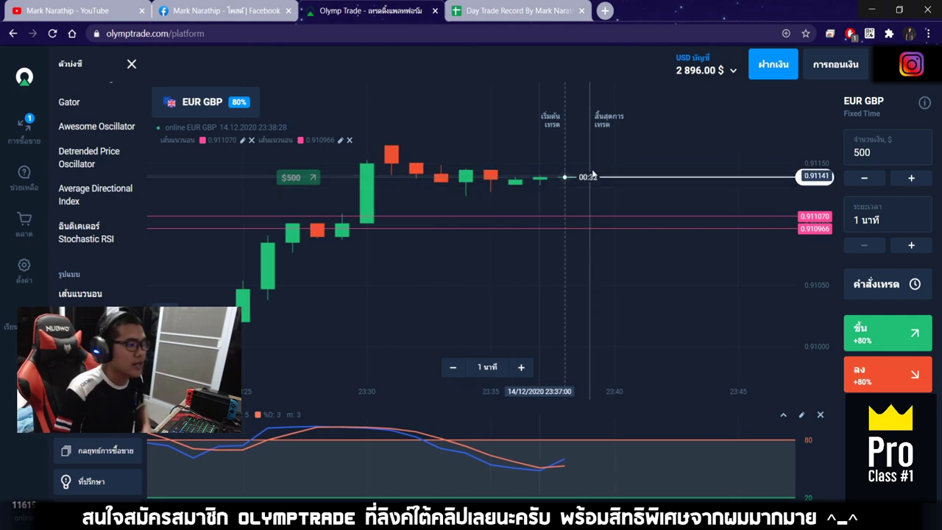
scroll(579, 180, up, 4)
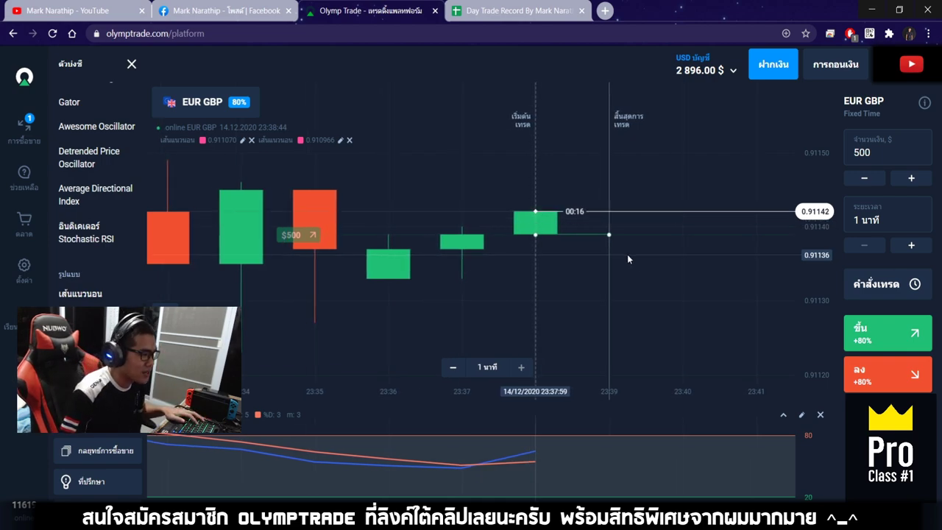
scroll(637, 262, down, 2)
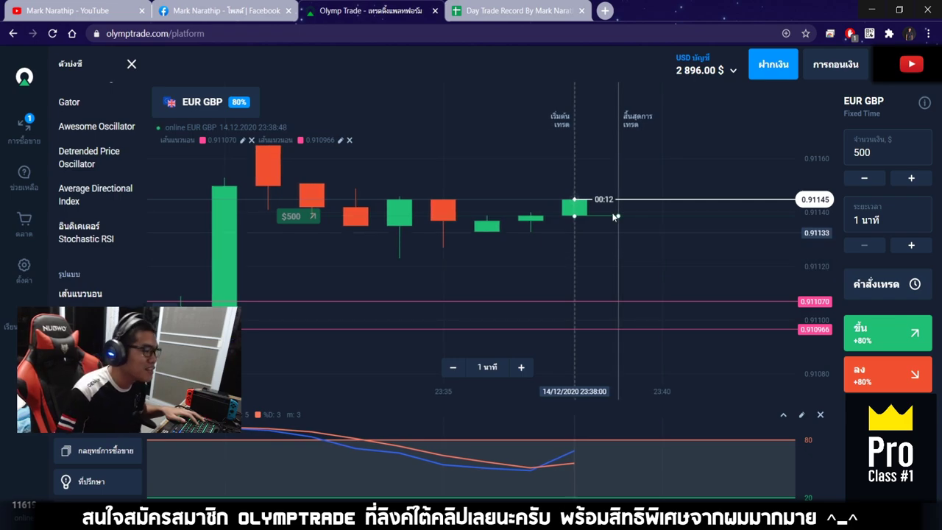
scroll(629, 215, up, 2)
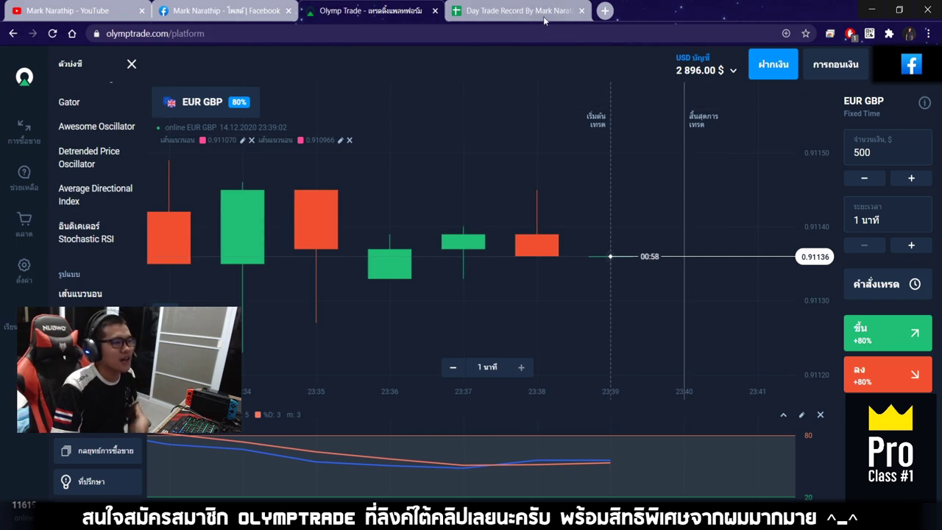
Step: Switch to the Day Trade Record sheet and log trade 6 as a loss (แพ้), leaving its profit percentage empty
key(ctrl+Tab)
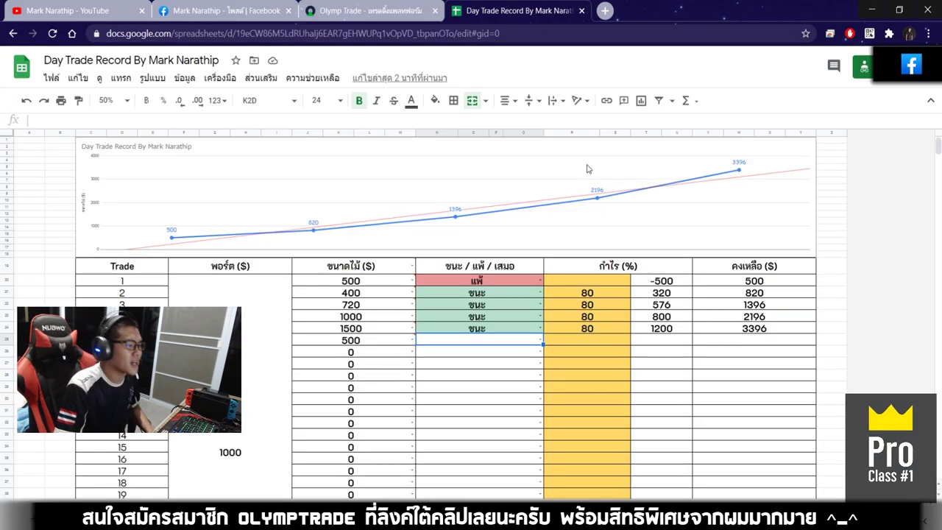
click(541, 340)
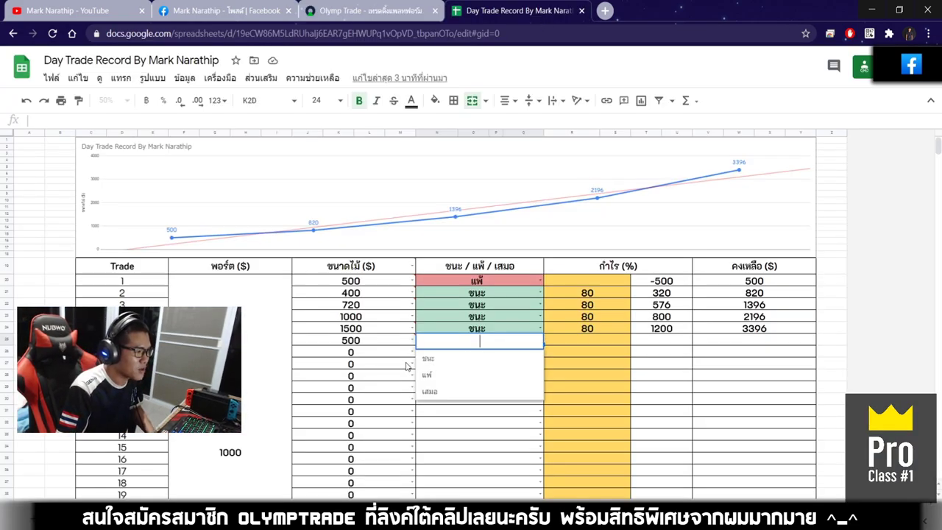
click(465, 376)
click(617, 340)
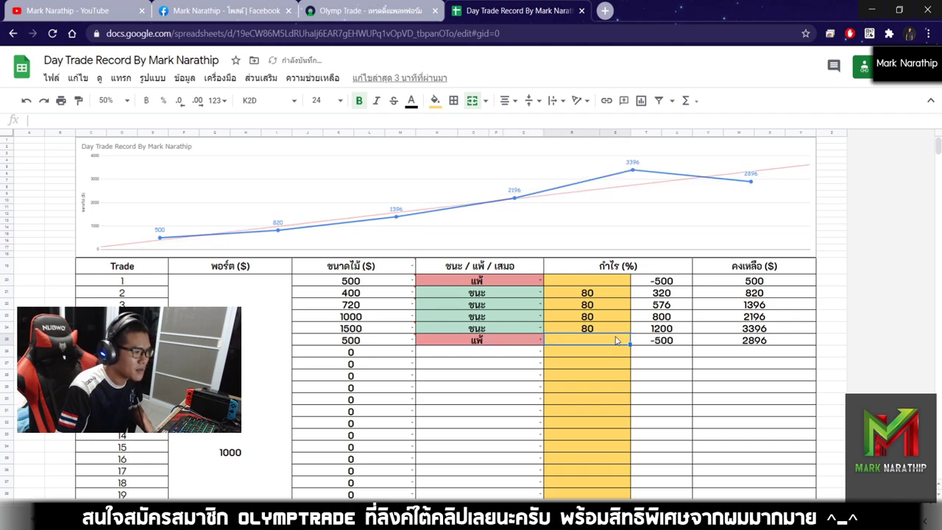
click(641, 375)
Step: Set the trade size (ขนาดไม้) of trade 7 to 1250
click(413, 354)
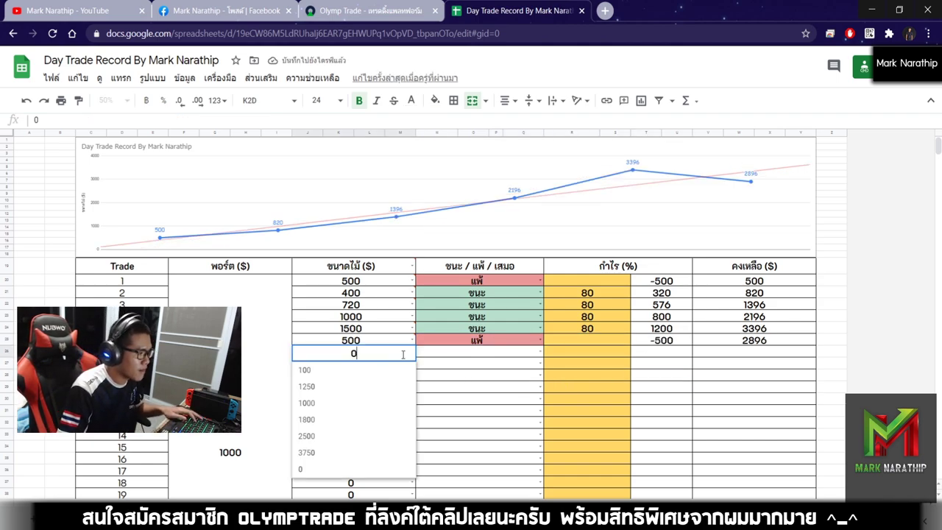
click(316, 387)
click(513, 345)
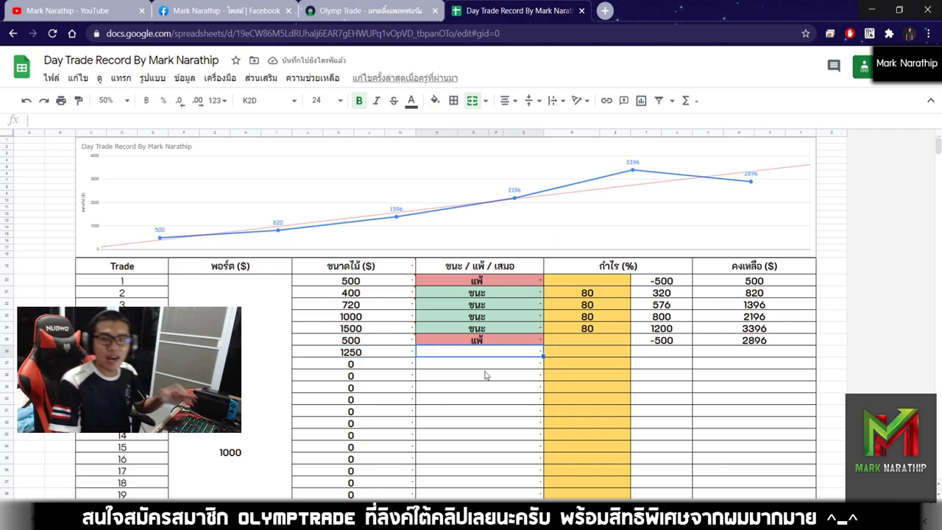
Step: Switch to Olymp Trade, set the amount to $1,250 and open a 1-minute up trade on EUR GBP
click(368, 10)
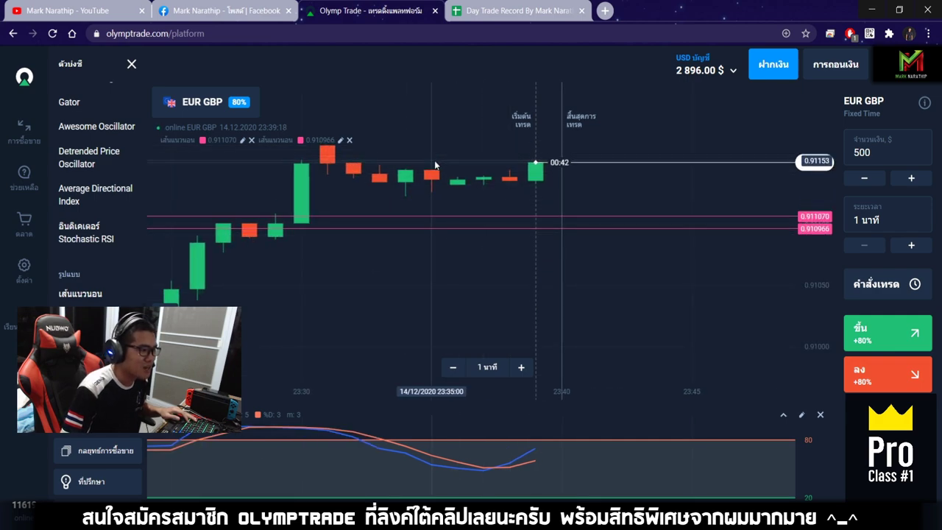
scroll(496, 175, down, 2)
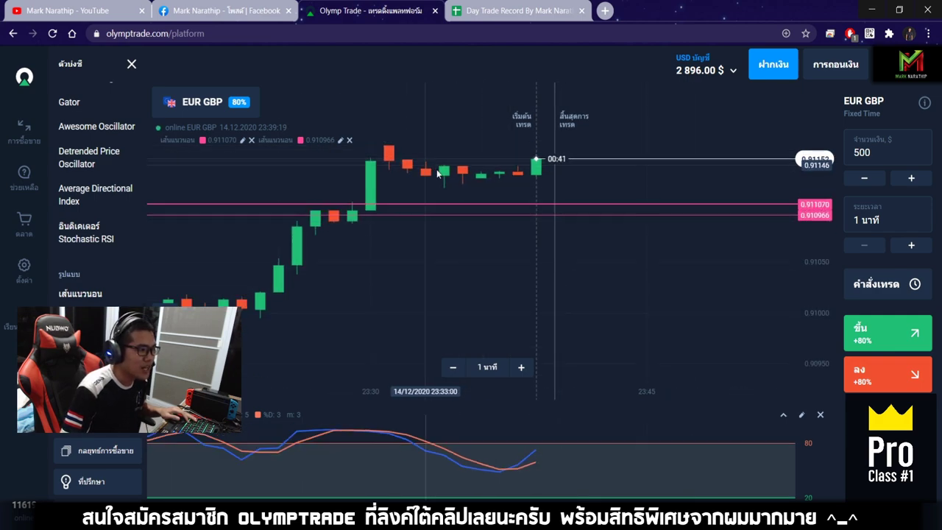
click(900, 151)
text(1,250)
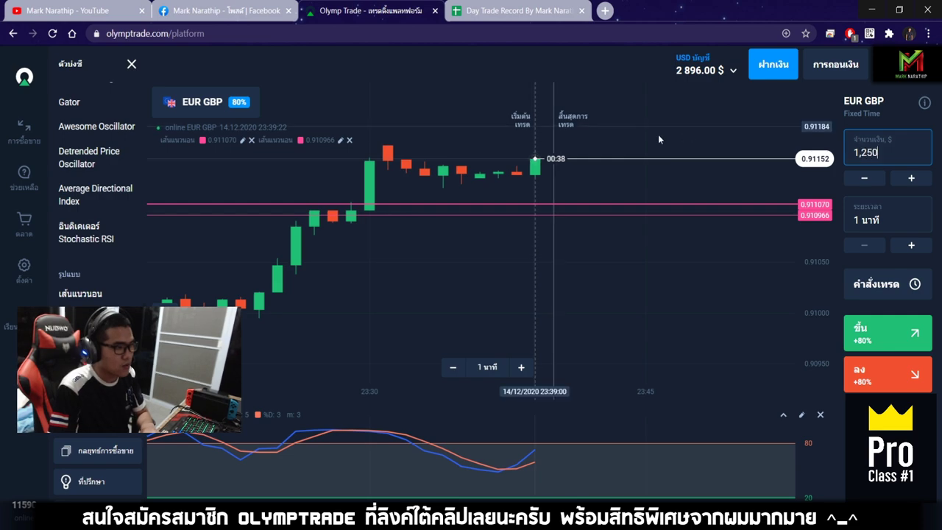
scroll(551, 184, up, 3)
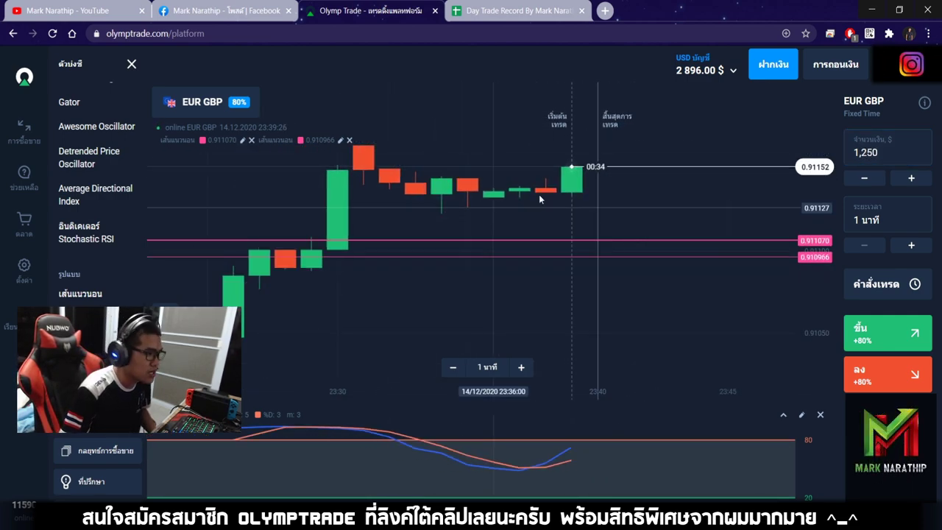
scroll(597, 176, up, 3)
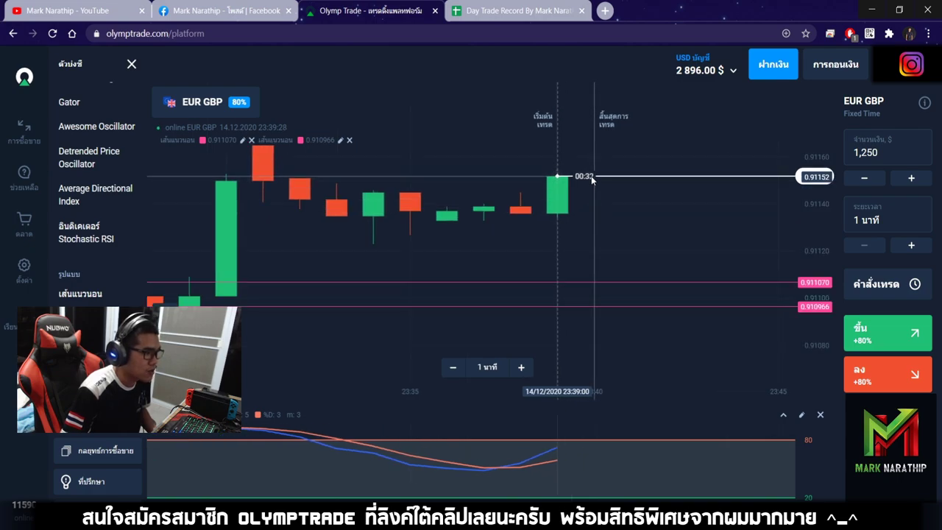
scroll(590, 183, down, 5)
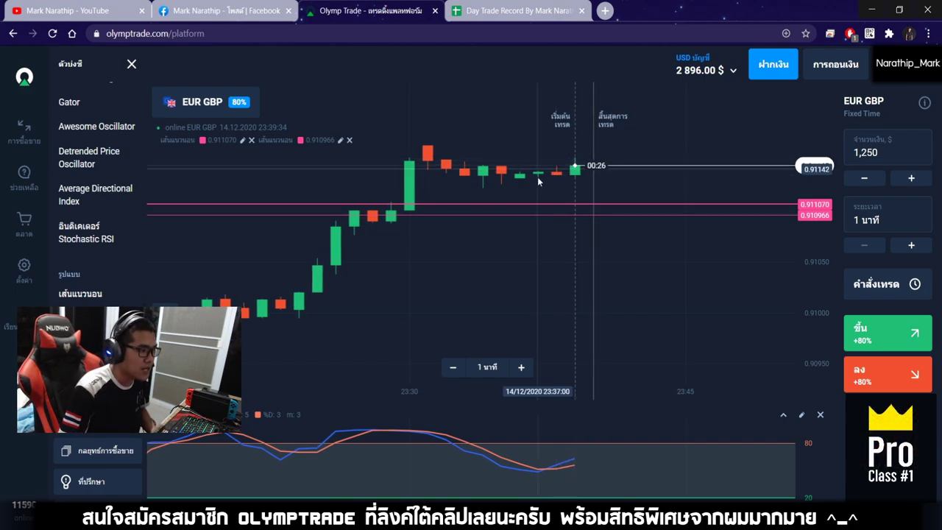
scroll(608, 177, up, 2)
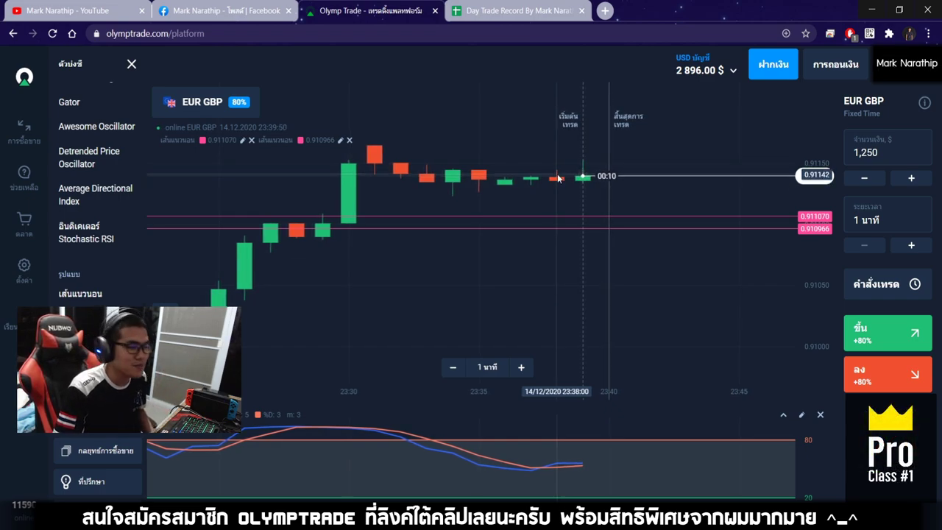
scroll(560, 180, up, 2)
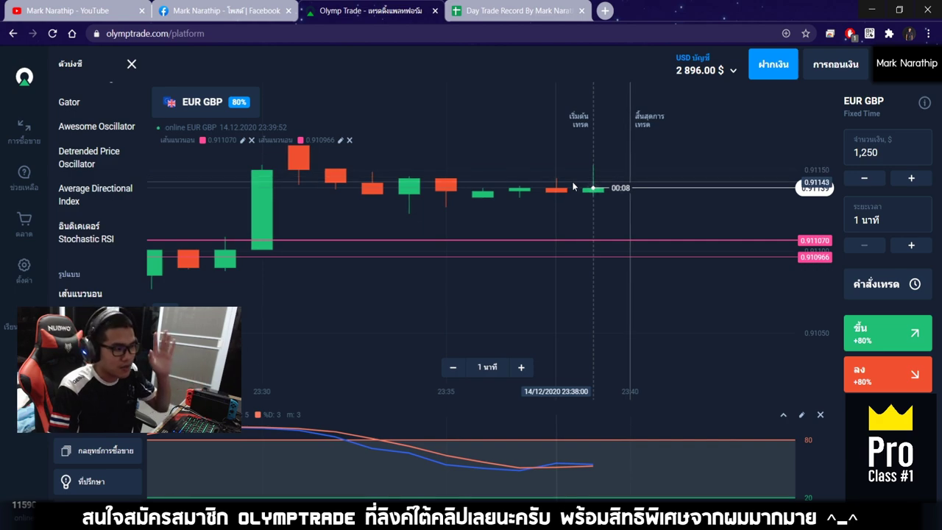
click(901, 334)
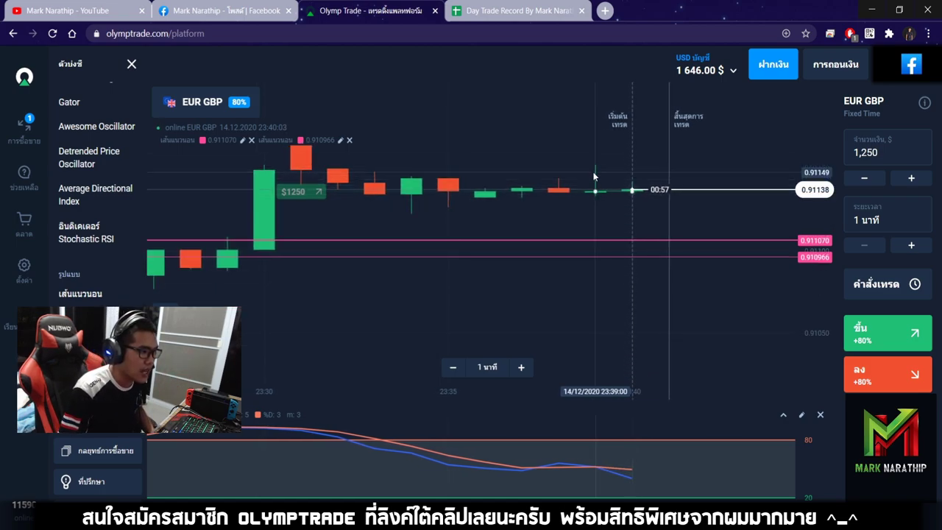
Step: Follow the price against the entry level of the open $1,250 EUR GBP up trade until it expires
scroll(596, 195, up, 2)
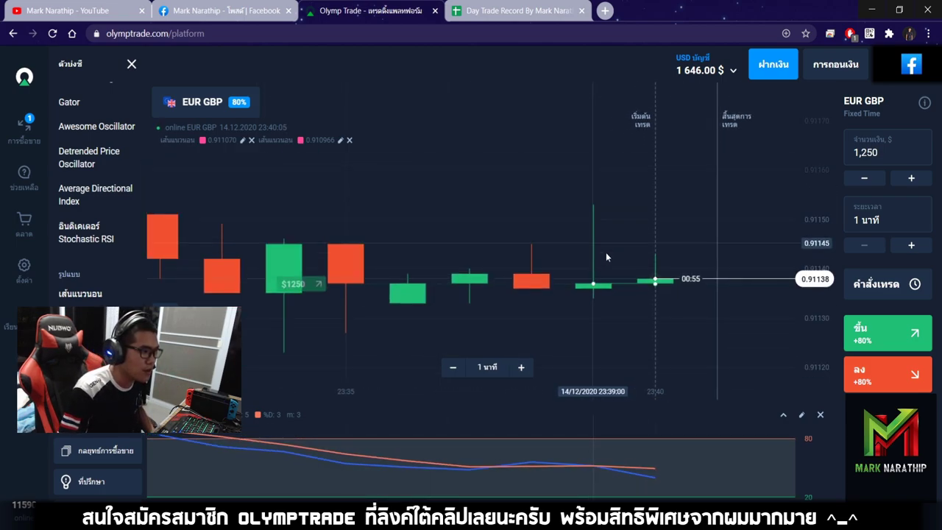
scroll(610, 237, down, 3)
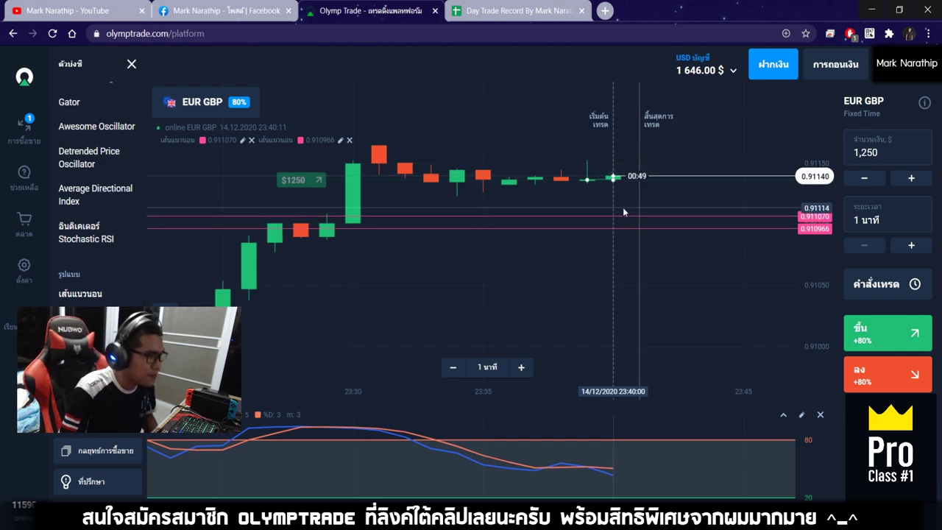
scroll(609, 209, up, 2)
scroll(610, 209, up, 3)
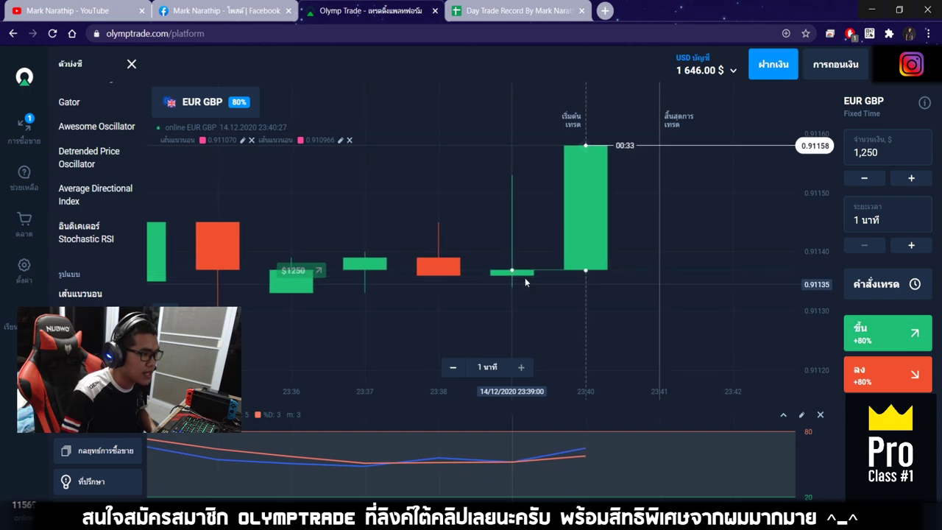
scroll(619, 265, down, 5)
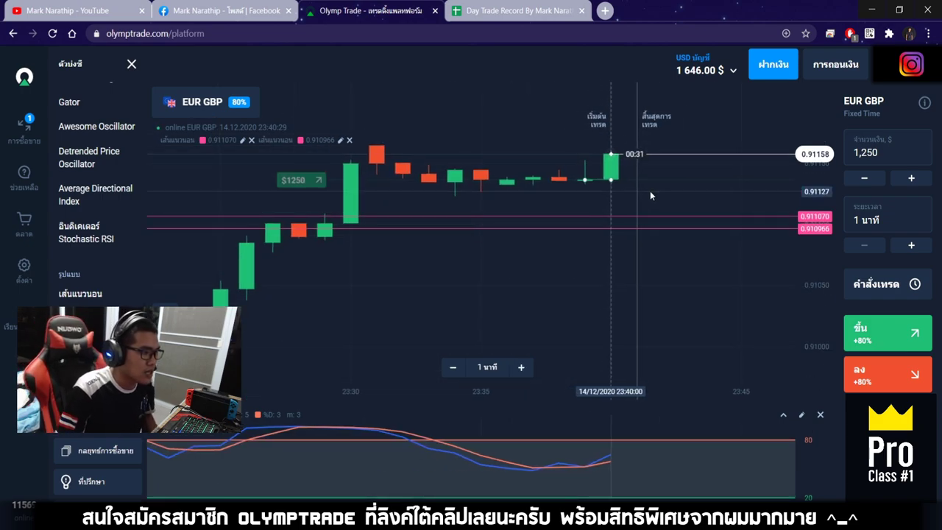
scroll(650, 191, down, 2)
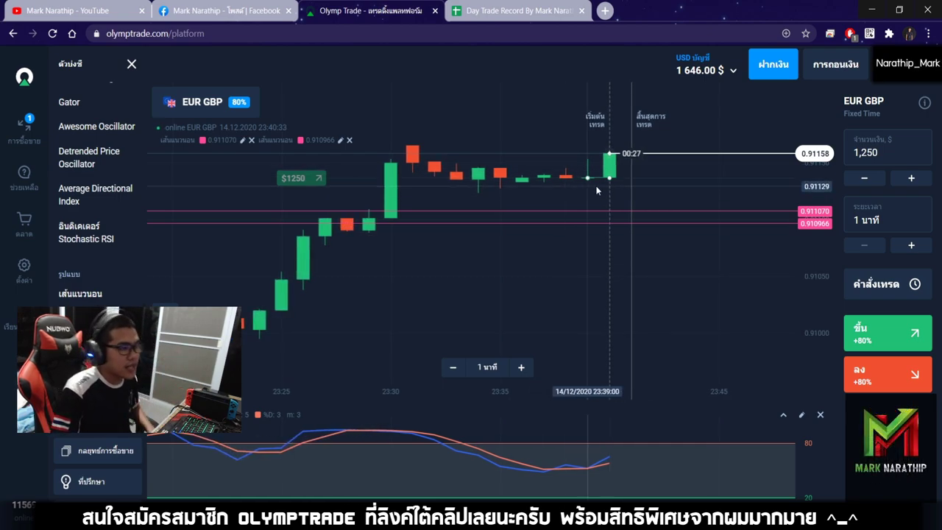
scroll(613, 182, down, 1)
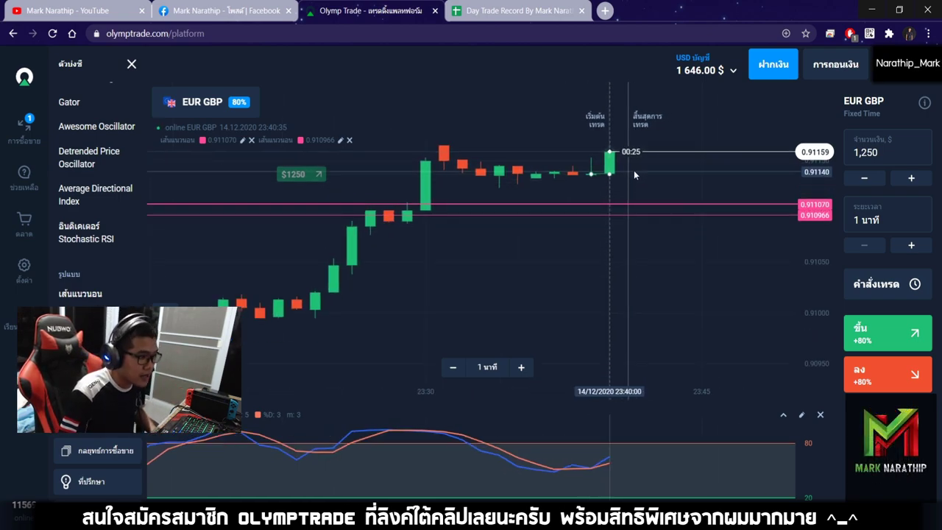
scroll(631, 174, down, 3)
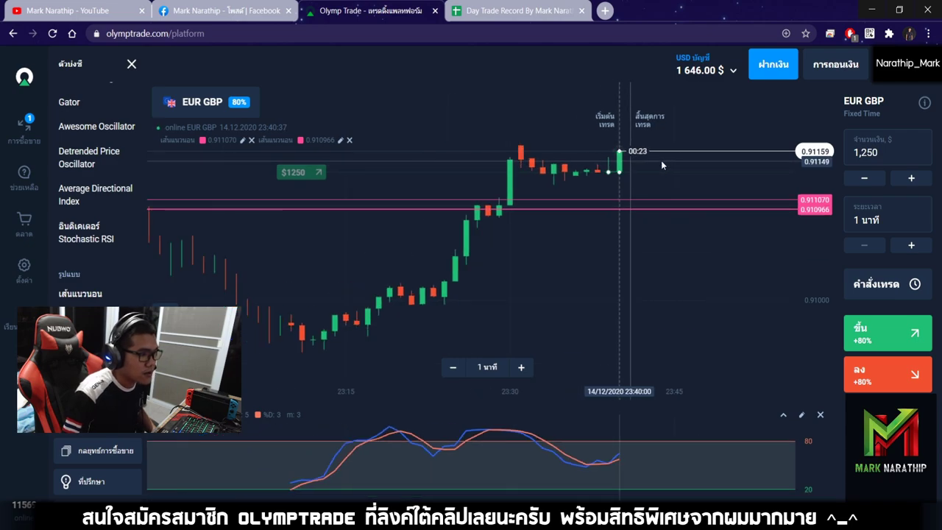
click(516, 11)
click(368, 10)
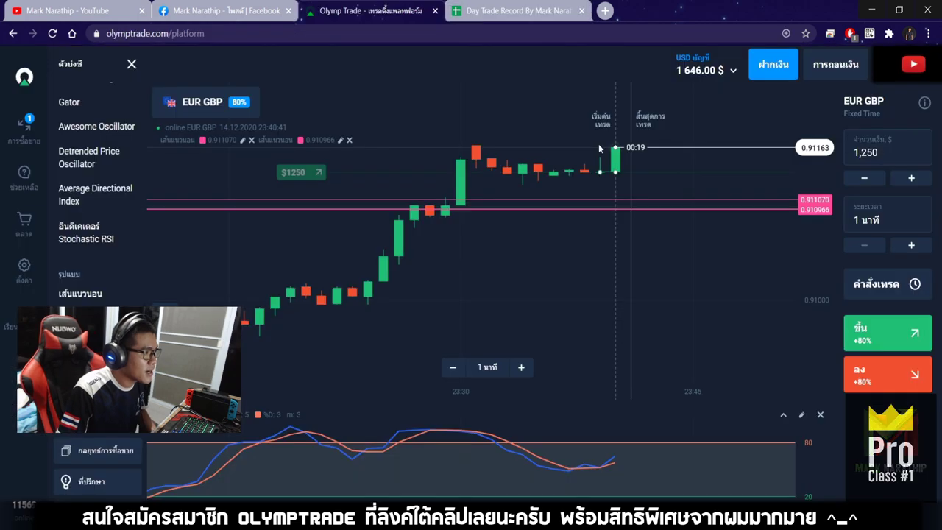
scroll(662, 174, up, 3)
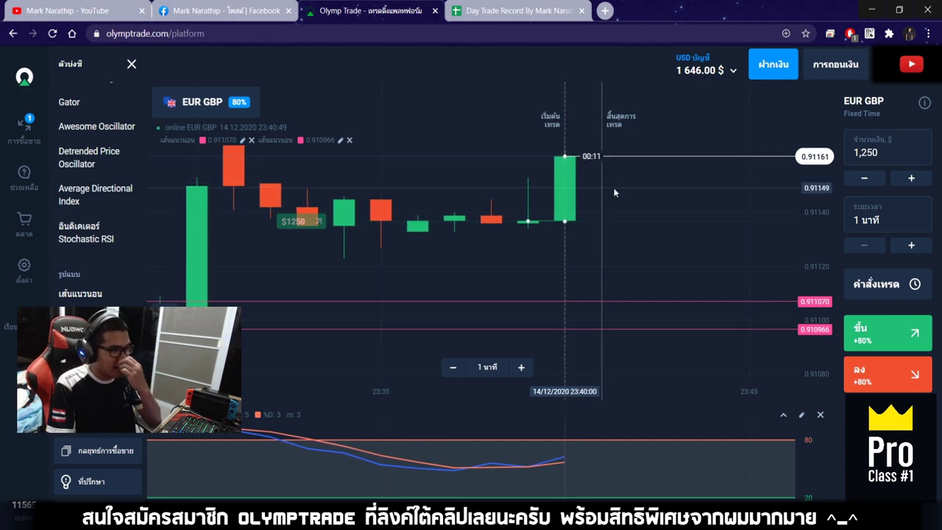
scroll(613, 188, down, 3)
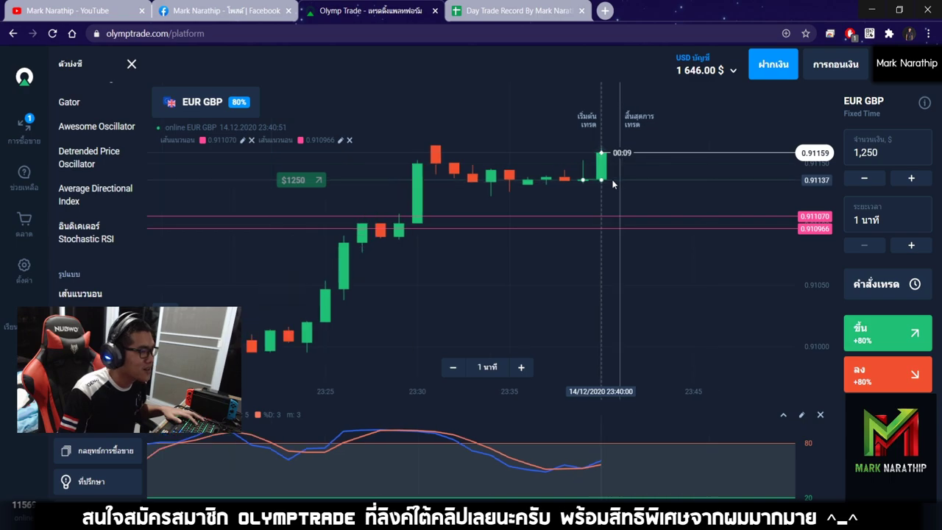
scroll(654, 161, up, 2)
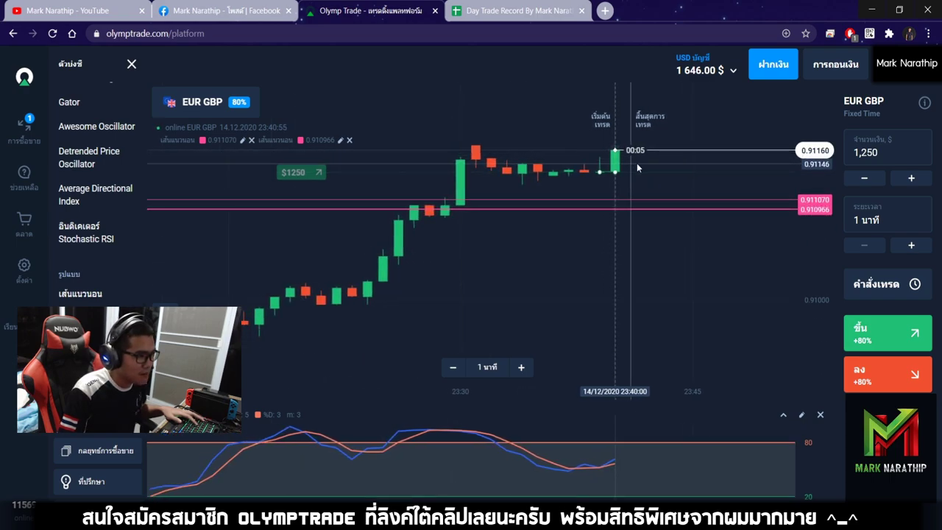
scroll(639, 163, up, 2)
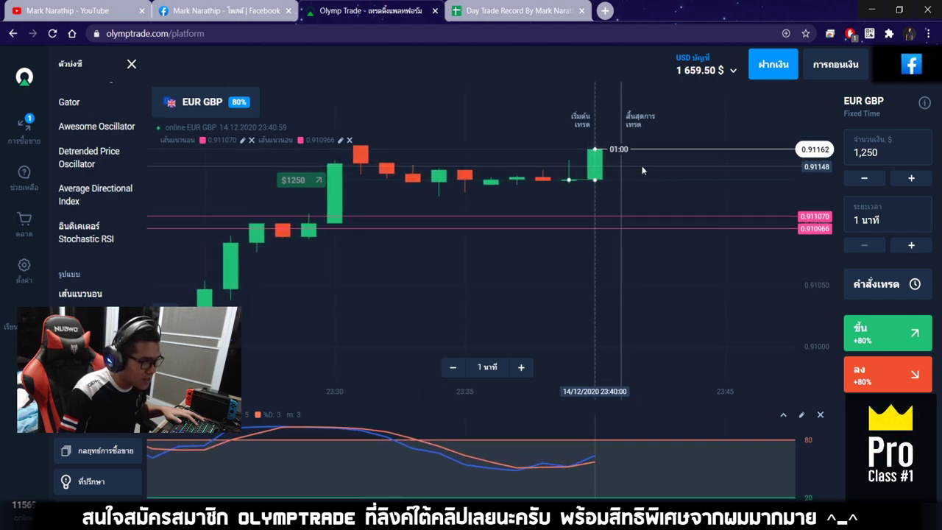
Step: Switch to the Day Trade Record sheet and log trade 7 as a win (ชนะ) with a profit percentage of 80
key(ctrl+Tab)
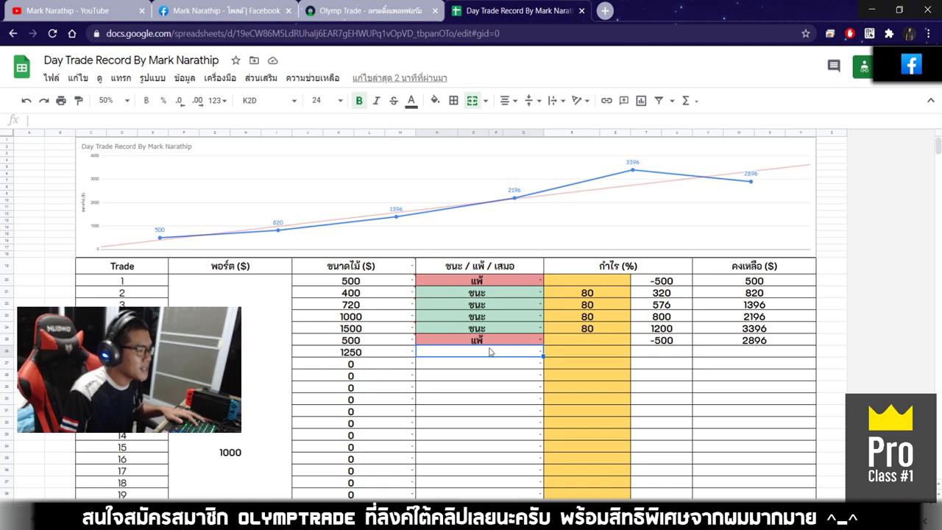
click(541, 352)
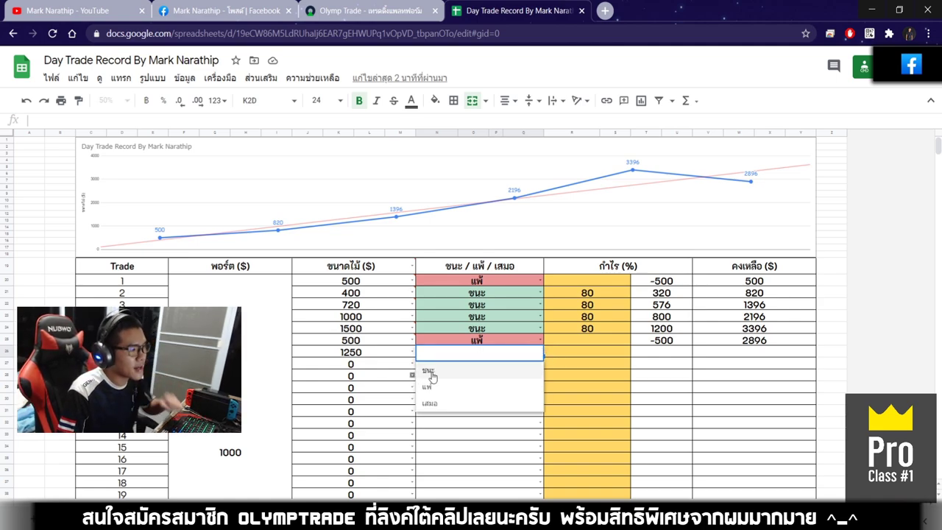
click(433, 372)
click(603, 352)
text(80)
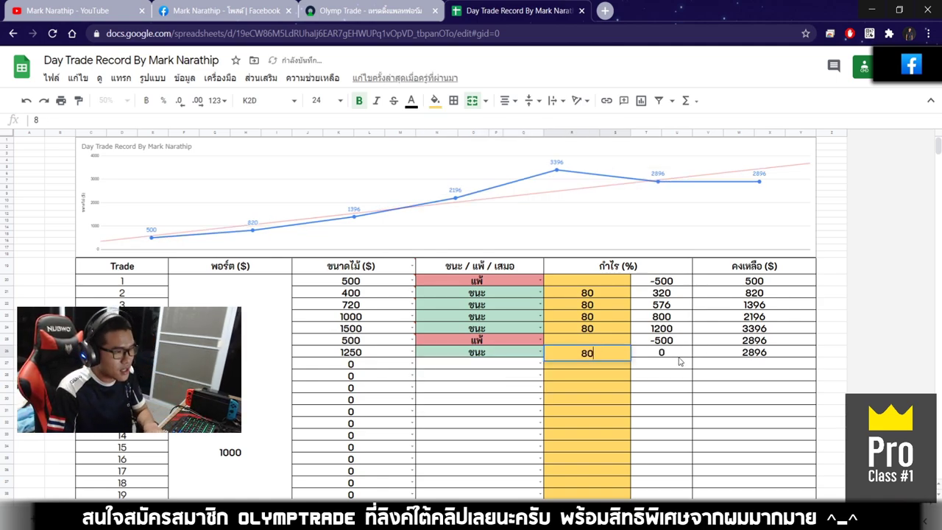
key(Tab)
Step: Review the remaining balance (คงเหลือ) and profit cells of the logged trades up to trade 7 in the record table
click(757, 355)
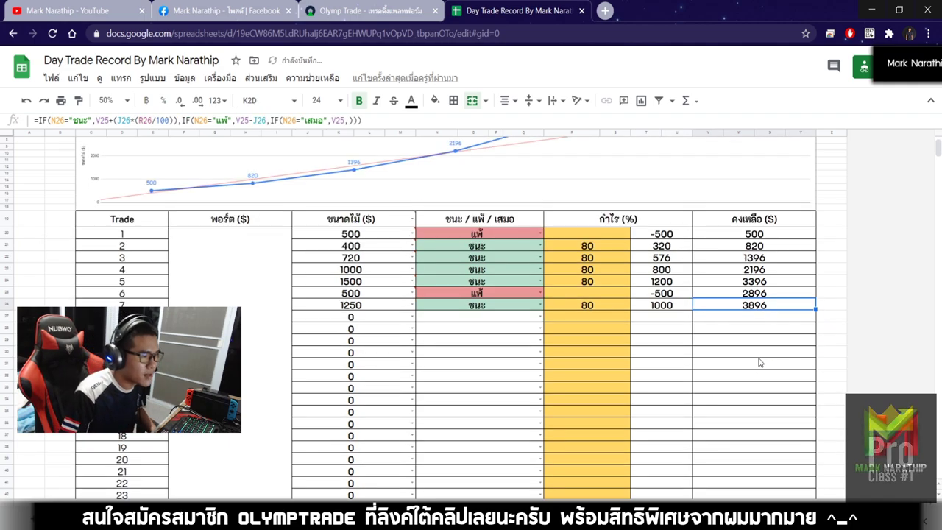
scroll(758, 354, down, 1)
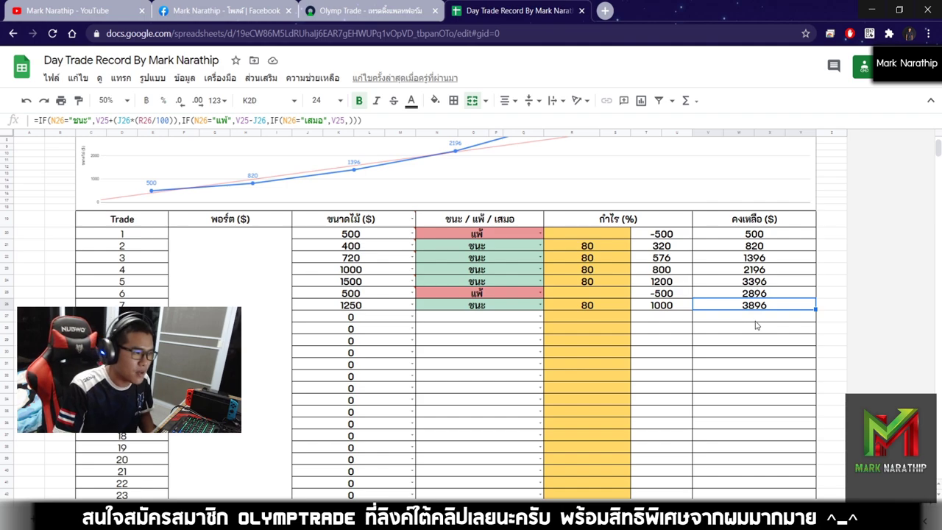
click(756, 321)
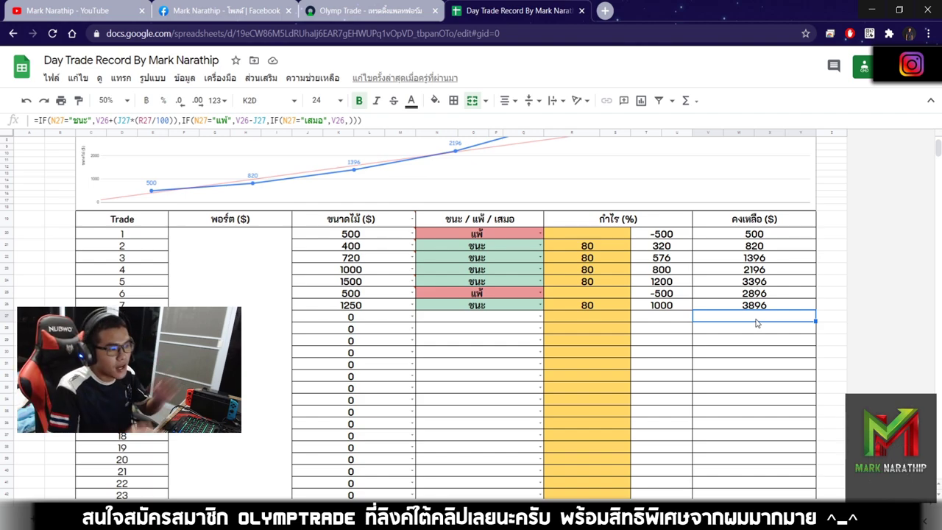
click(765, 306)
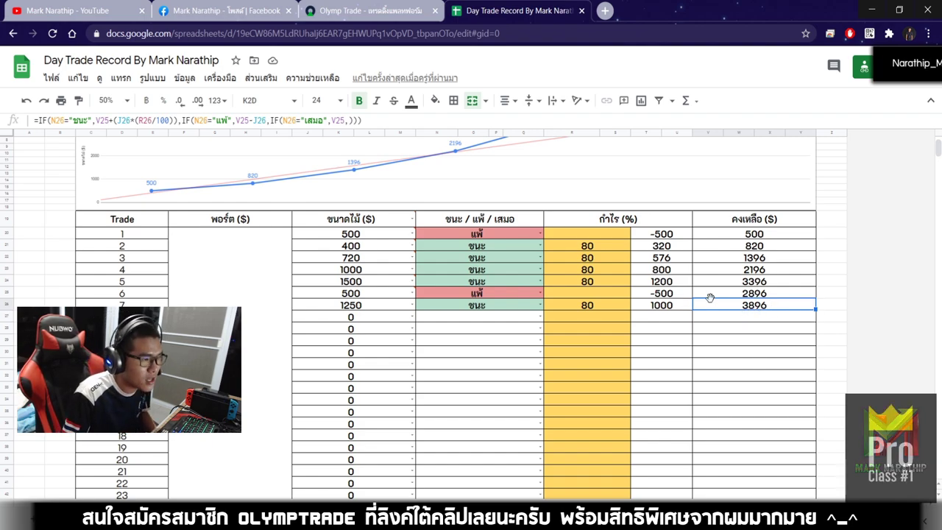
click(760, 319)
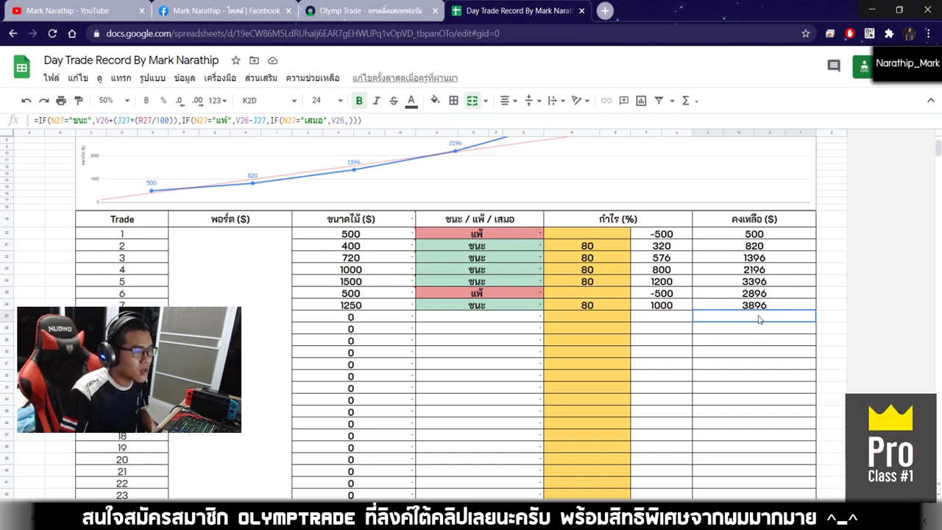
click(368, 11)
click(515, 10)
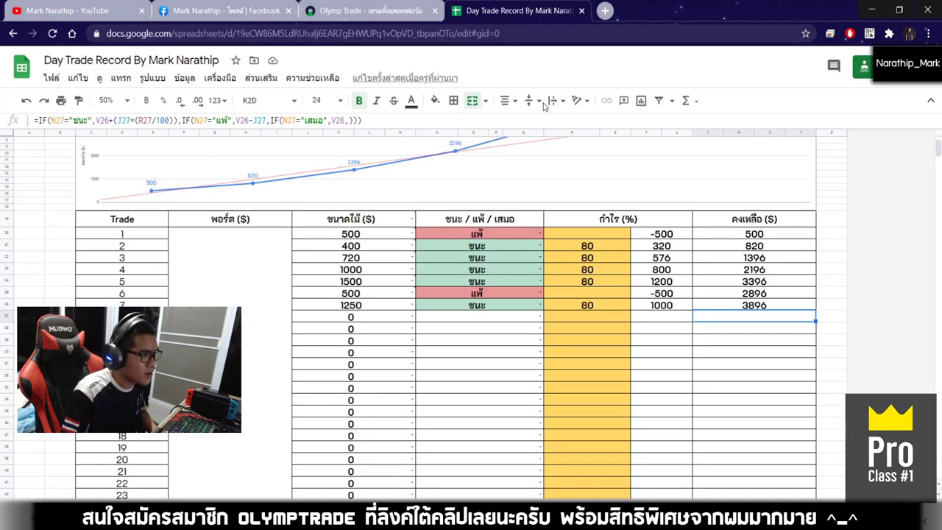
click(739, 304)
click(602, 306)
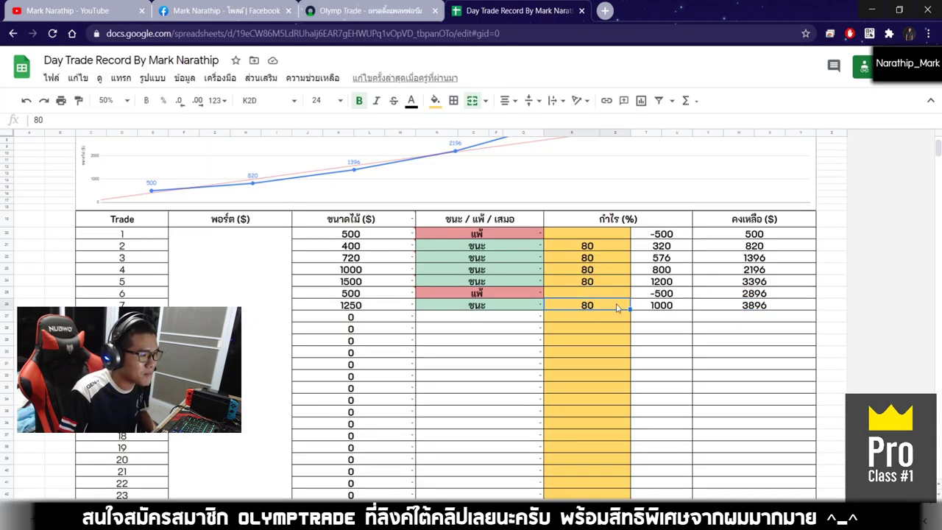
click(737, 307)
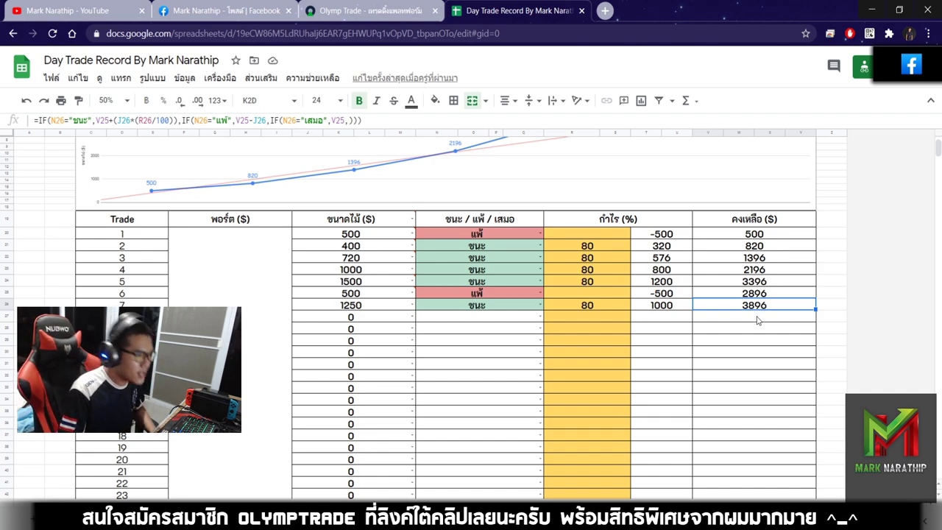
click(758, 321)
click(739, 355)
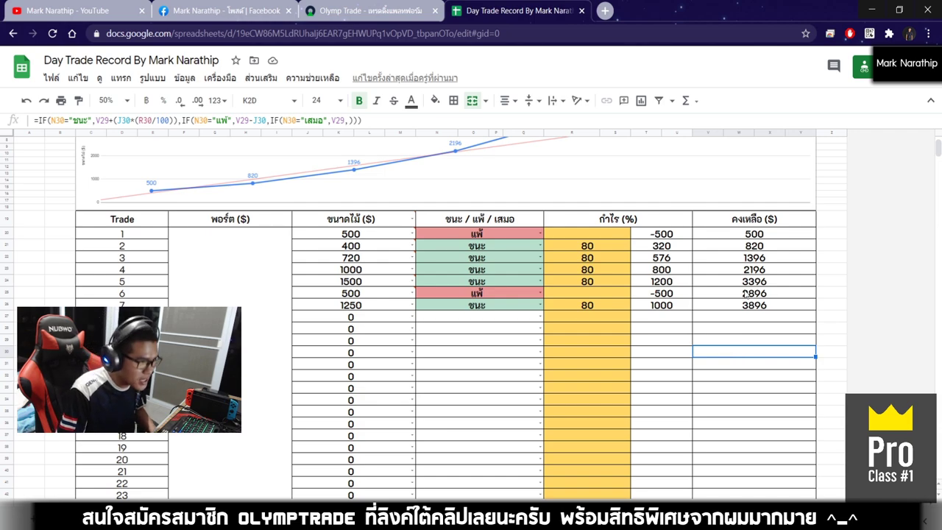
click(740, 307)
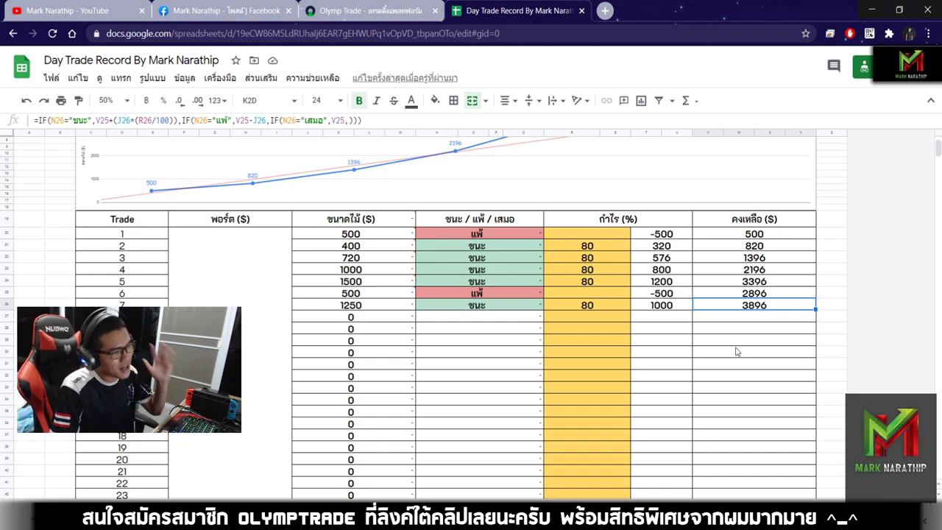
click(745, 321)
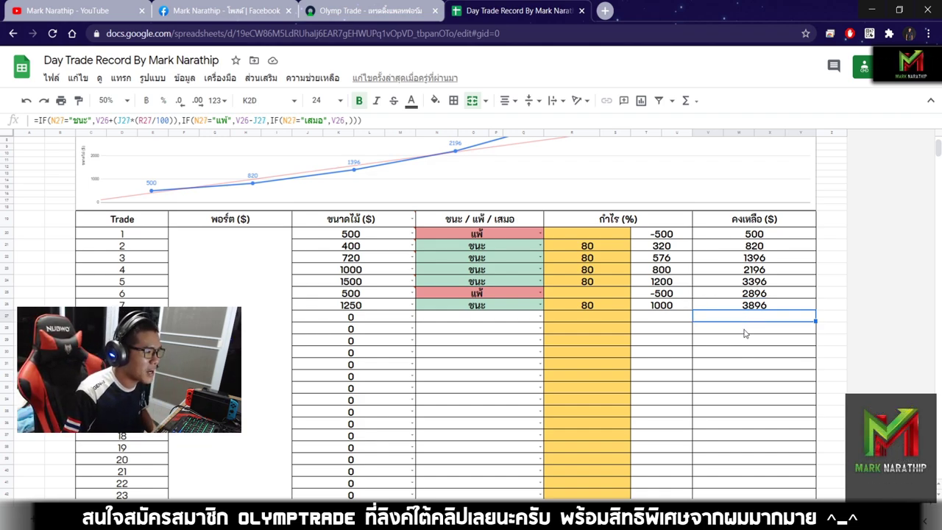
click(746, 333)
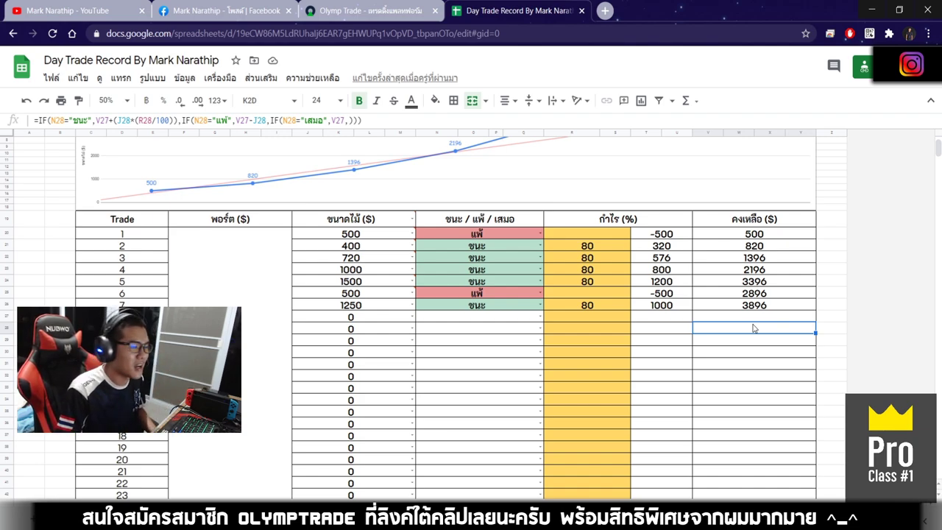
click(754, 305)
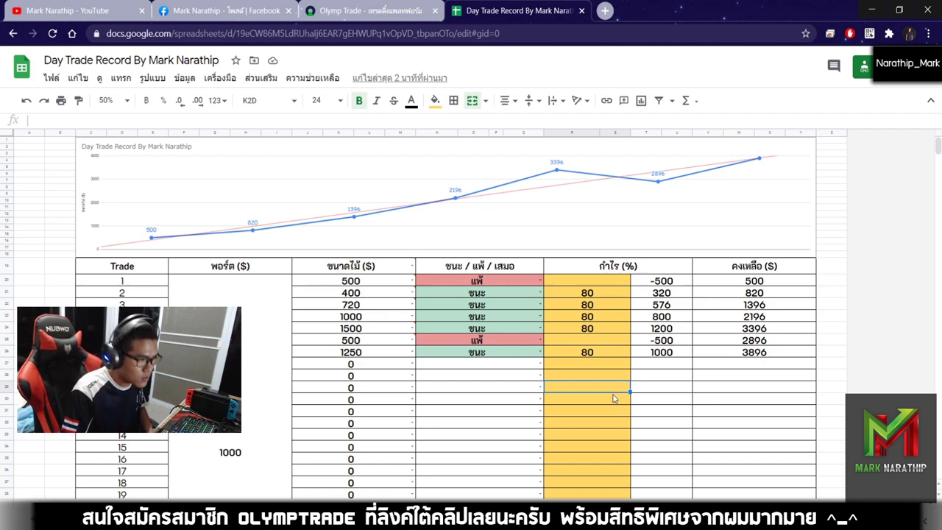
scroll(615, 399, down, 7)
scroll(773, 326, up, 6)
key(Up)
key(Up)
key(Up)
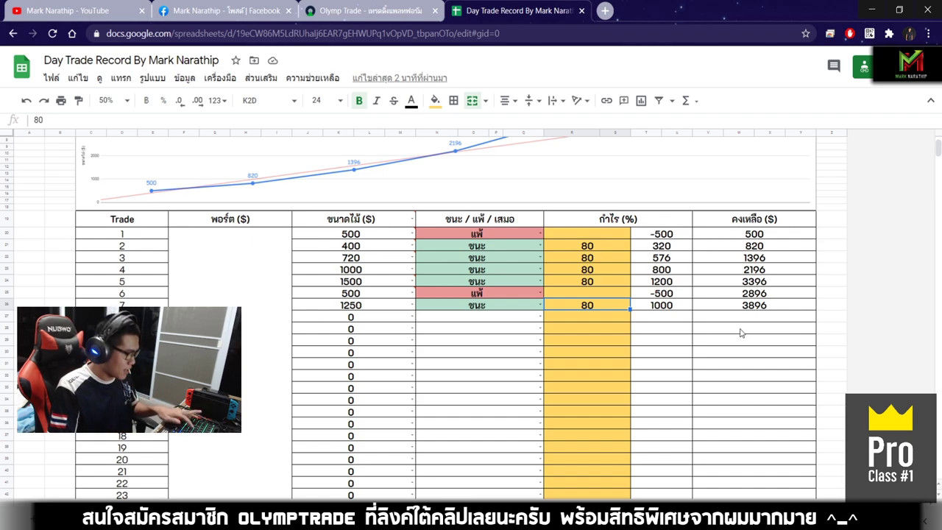
Step: Open the MSN Money currency converter (แปลงสกุลเงิน) in a new browser tab
key(ctrl+t)
click(624, 31)
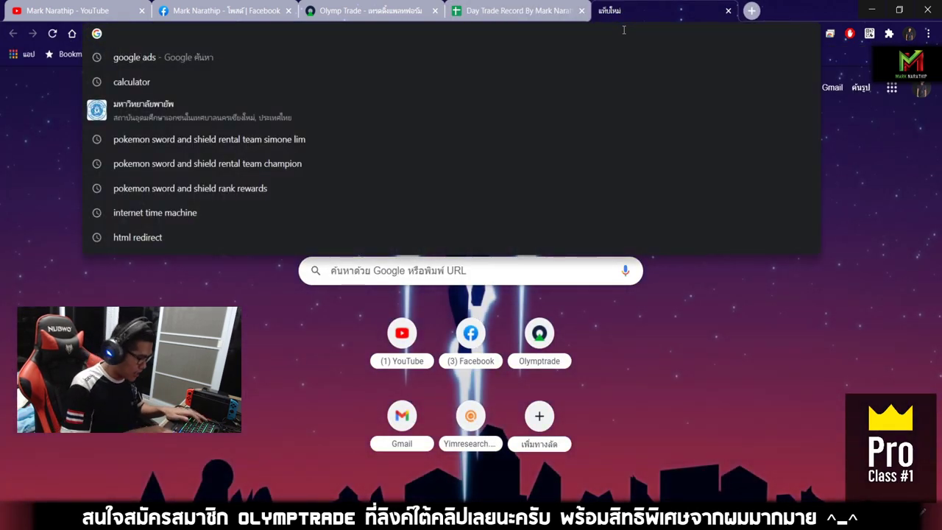
text(แปลง)
key(Down)
key(Down)
key(Down)
key(Down)
key(Down)
key(Down)
key(Return)
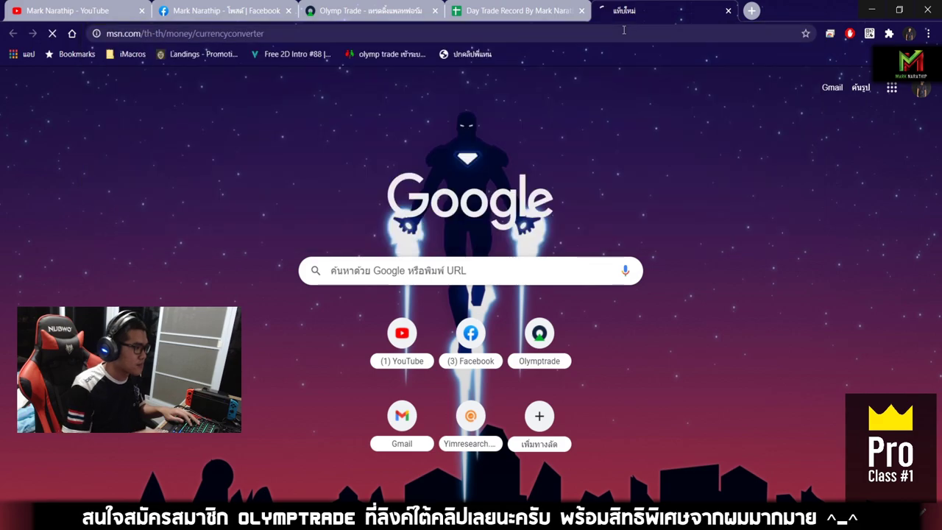
Step: Convert 396 US dollars to Thai baht in the currency converter and examine the converted amount
text(1)
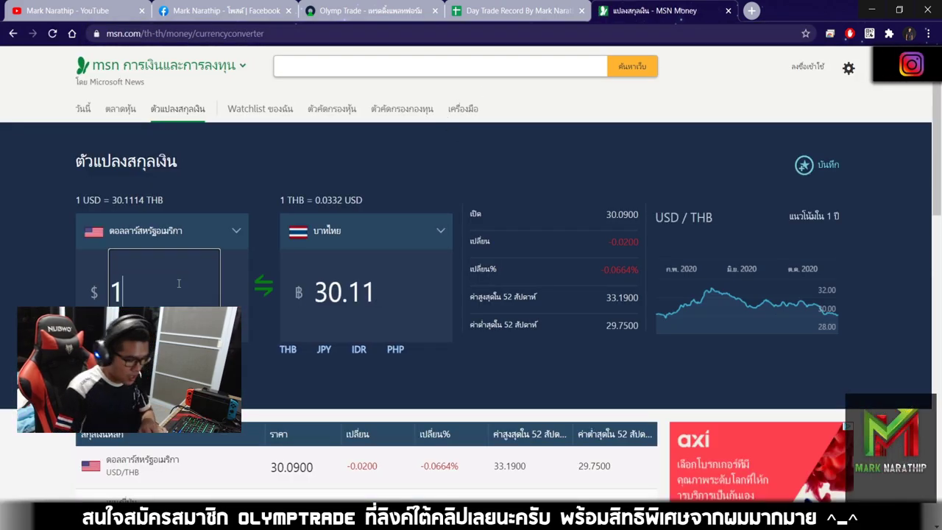
click(350, 378)
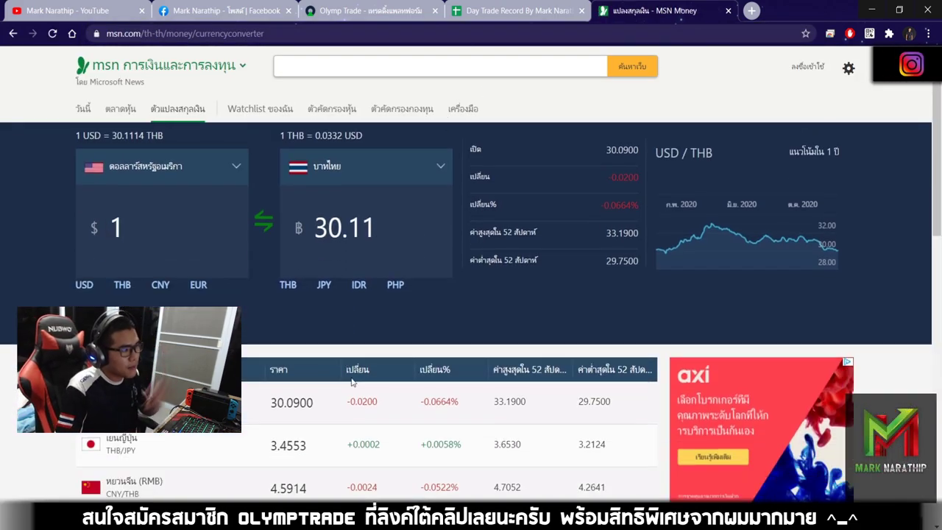
scroll(353, 382, down, 1)
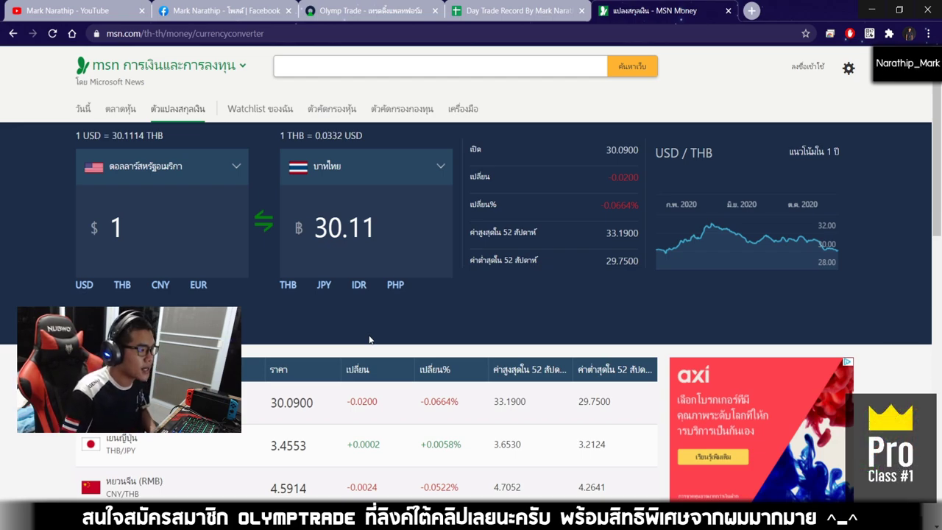
click(155, 246)
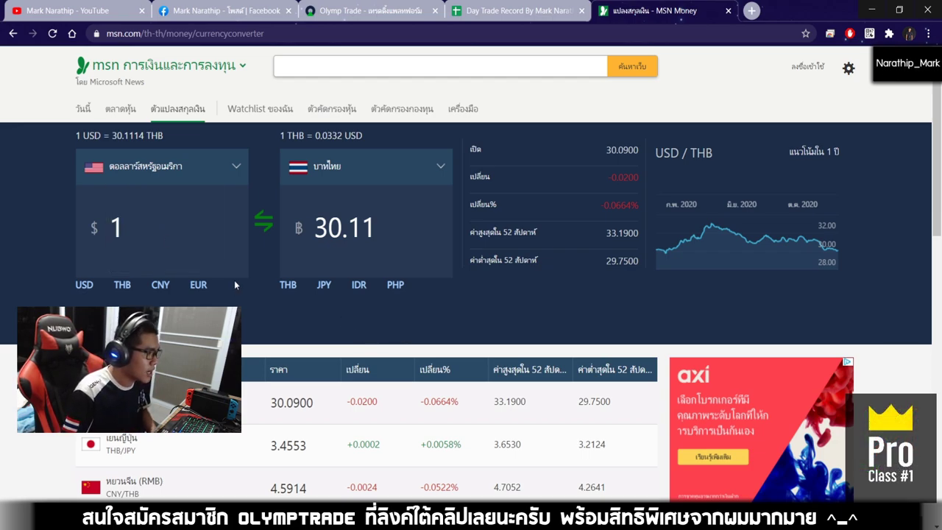
double_click(116, 227)
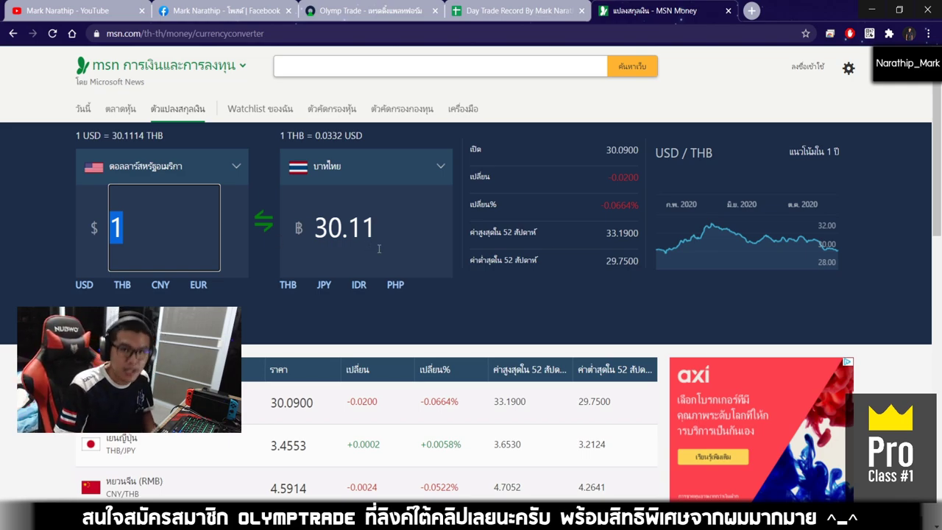
text(396)
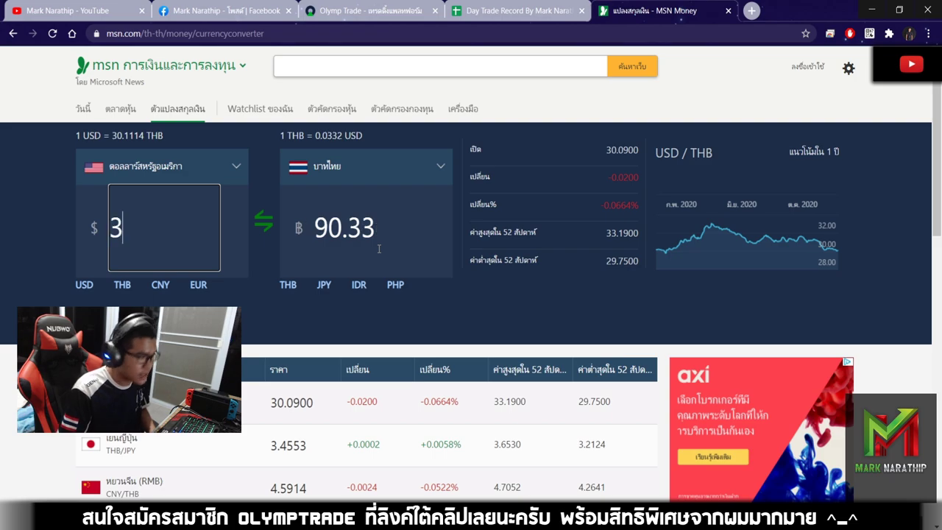
click(442, 310)
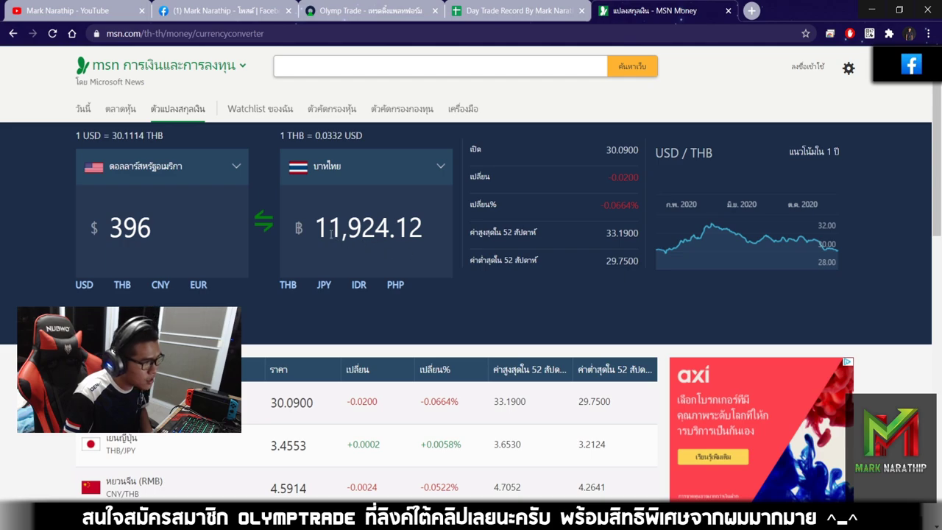
click(330, 234)
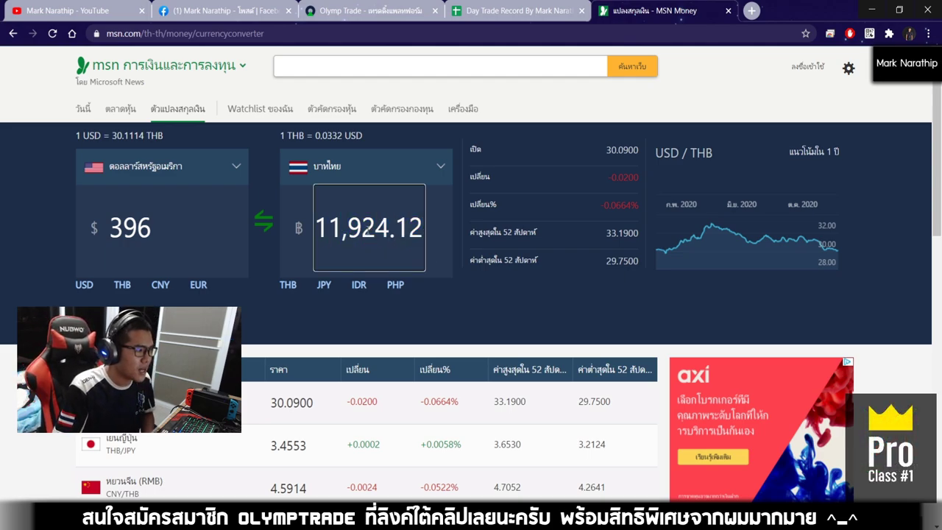
drag(366, 229, 424, 229)
click(406, 221)
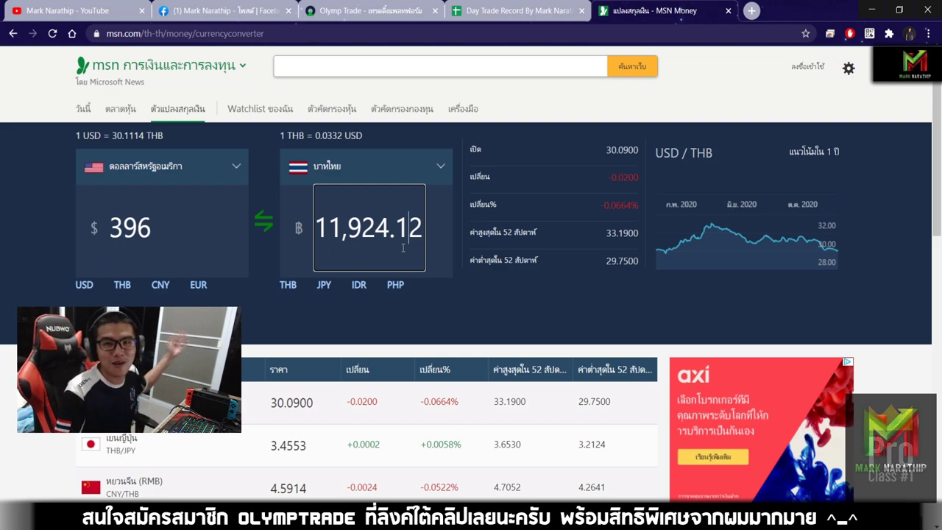
double_click(316, 231)
click(444, 302)
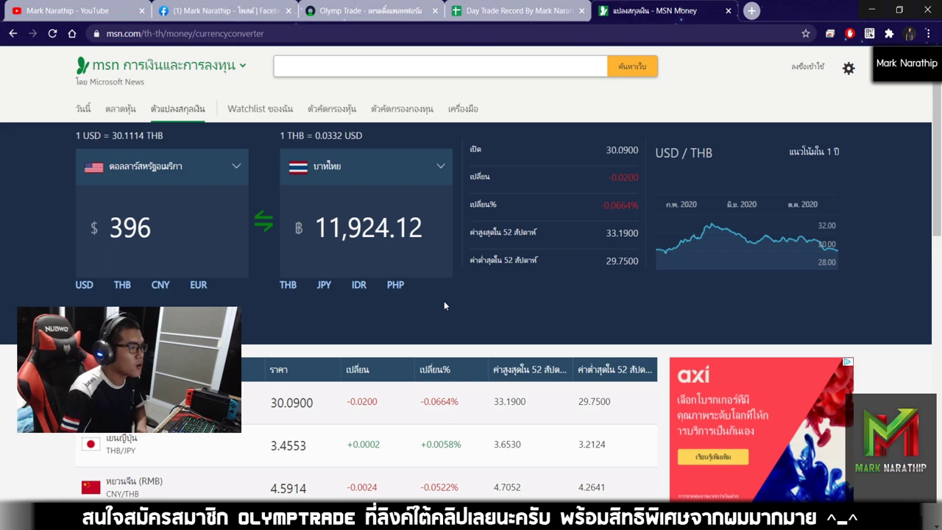
Step: Switch to the Day Trade Record sheet and review the trade, win (ชนะ) and loss (แพ้) counts in the summary row below the table
click(508, 10)
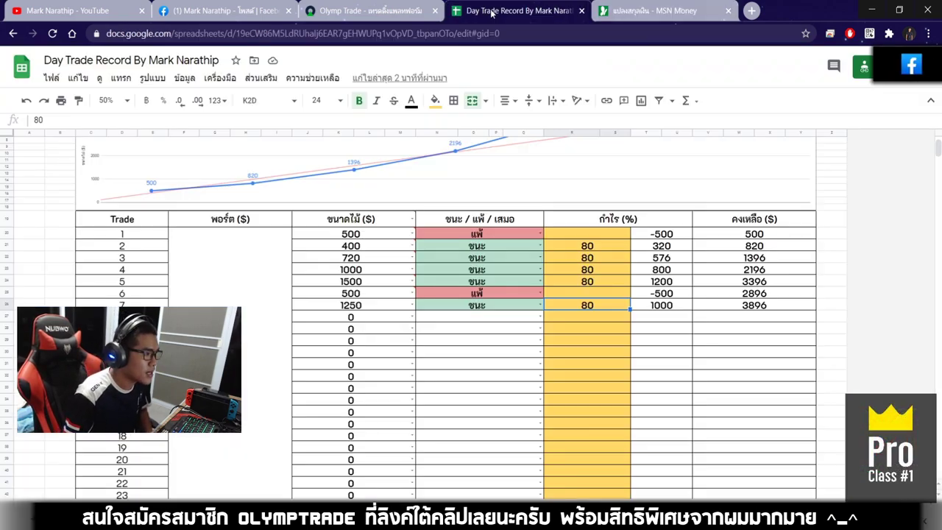
scroll(483, 366, down, 3)
click(479, 360)
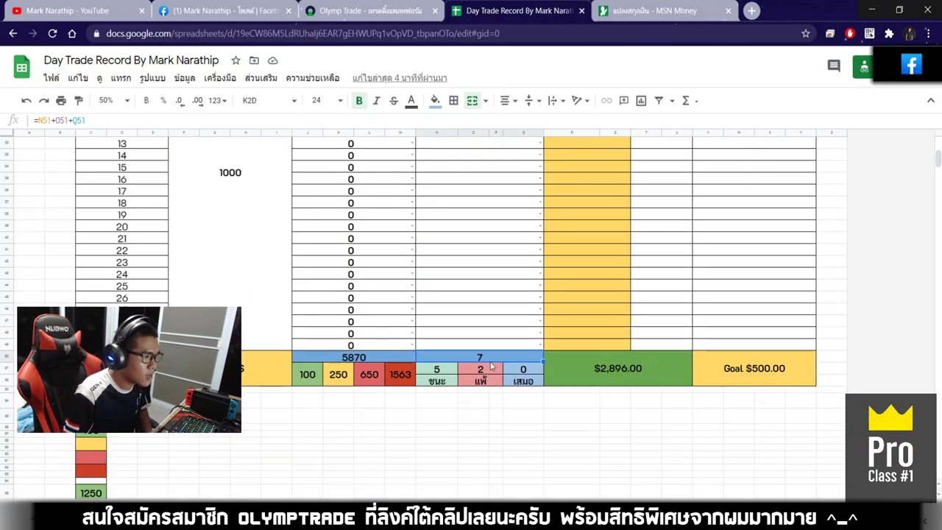
scroll(482, 359, down, 2)
click(448, 321)
click(484, 324)
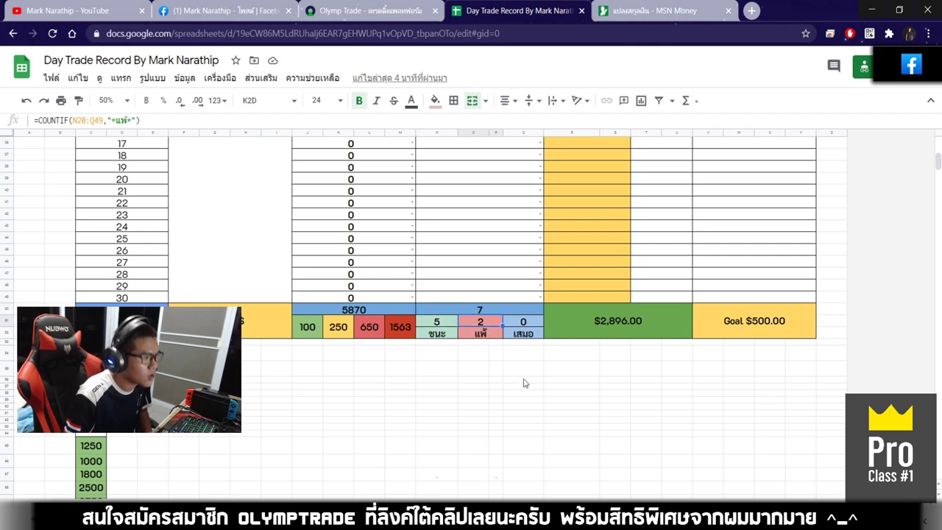
click(524, 381)
Step: Return to the balance chart above the record table and select the empty profit (กำไร) cell of trade 8
scroll(576, 374, up, 5)
scroll(577, 373, up, 4)
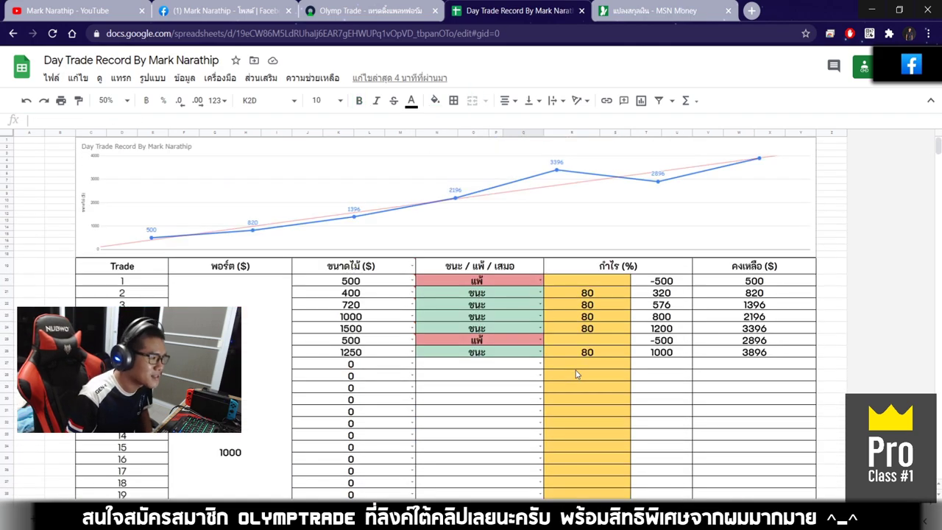
click(517, 390)
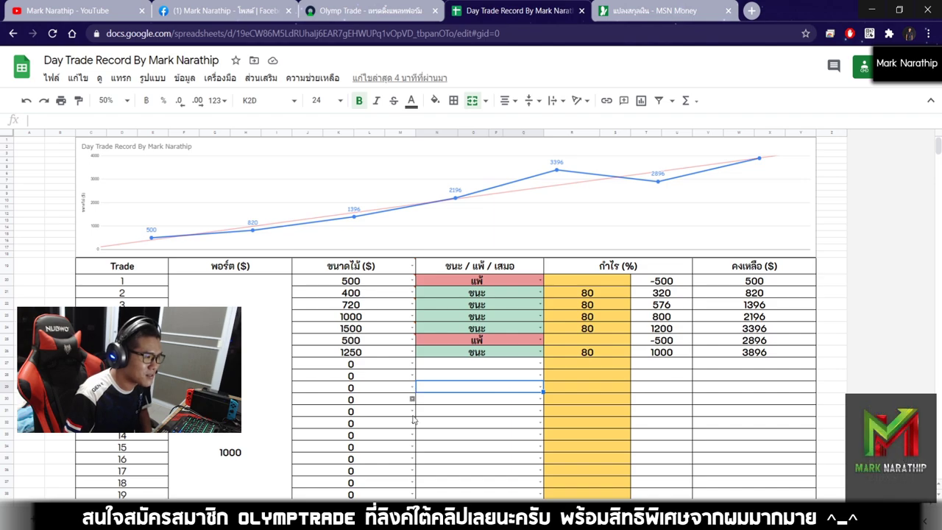
click(607, 365)
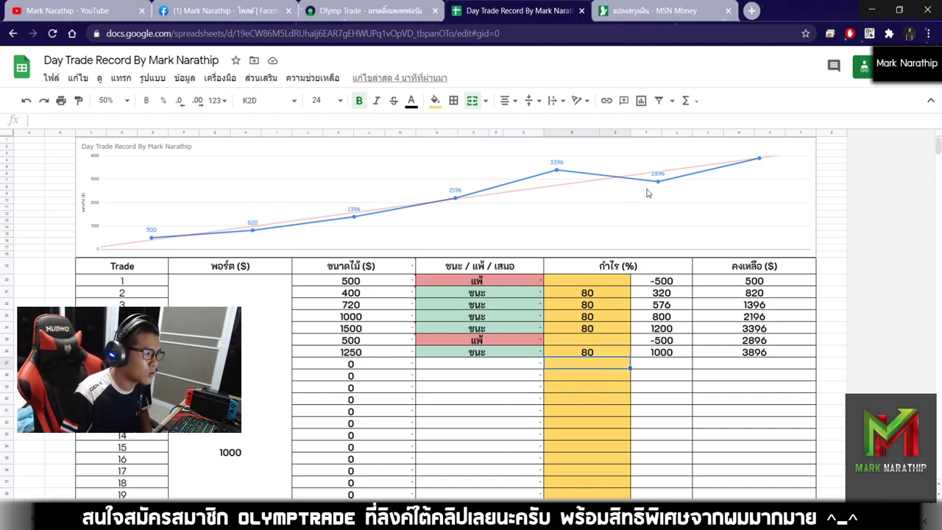